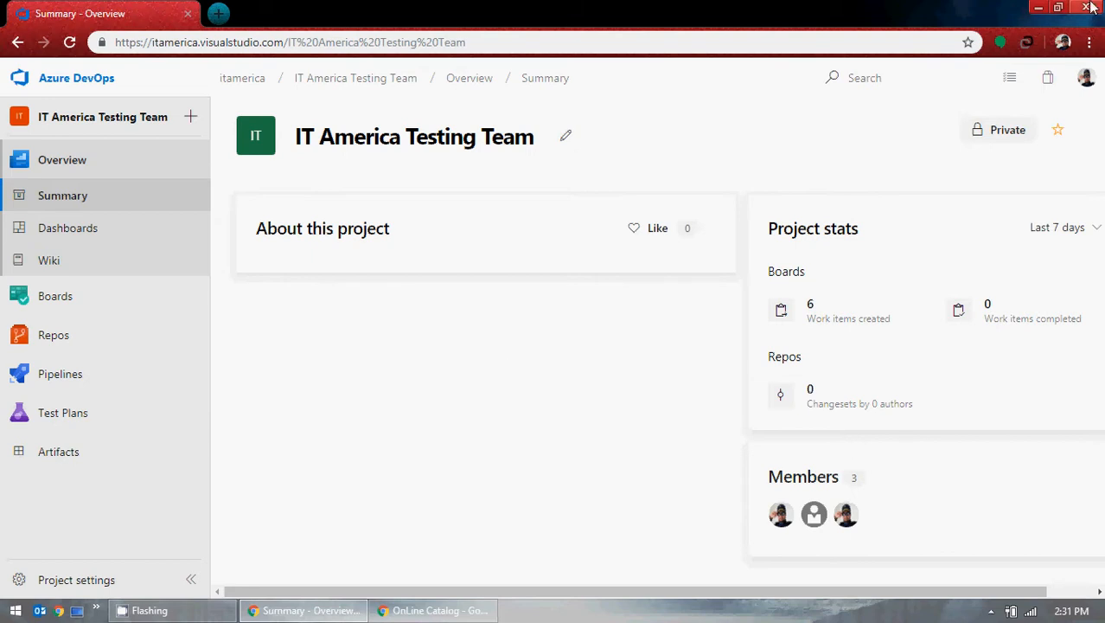
# - Check the Lecture - 6 folder in Stored Data > Class > 06. Azure DevOps Server, and return to the Azure DevOps project in the browser
pyautogui.click(1039, 7)
pyautogui.doubleClick(152, 156)
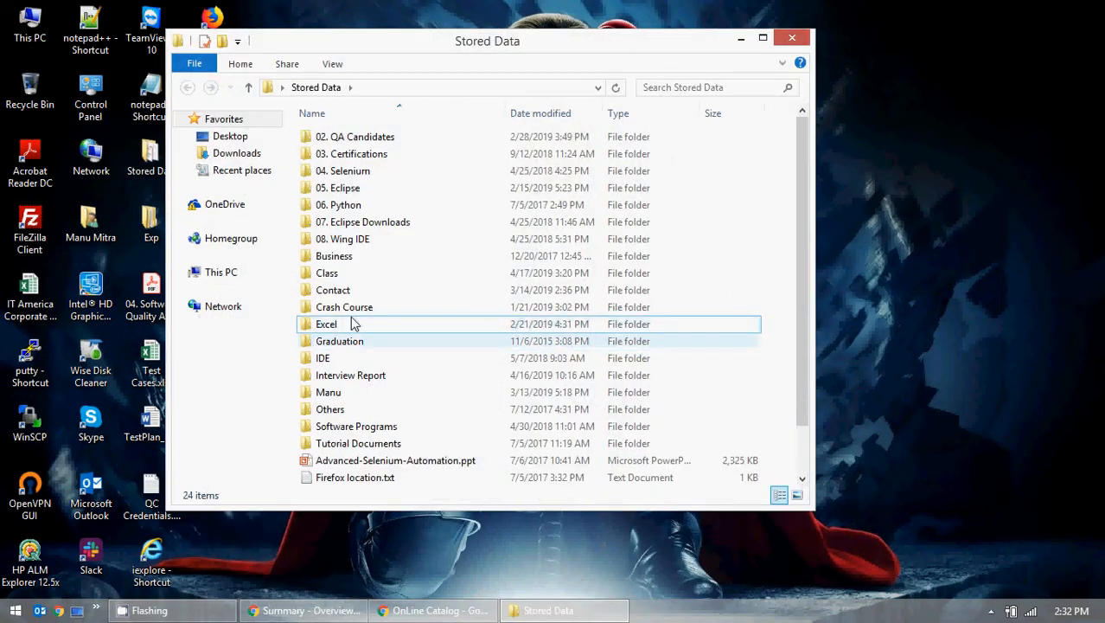
pyautogui.doubleClick(342, 275)
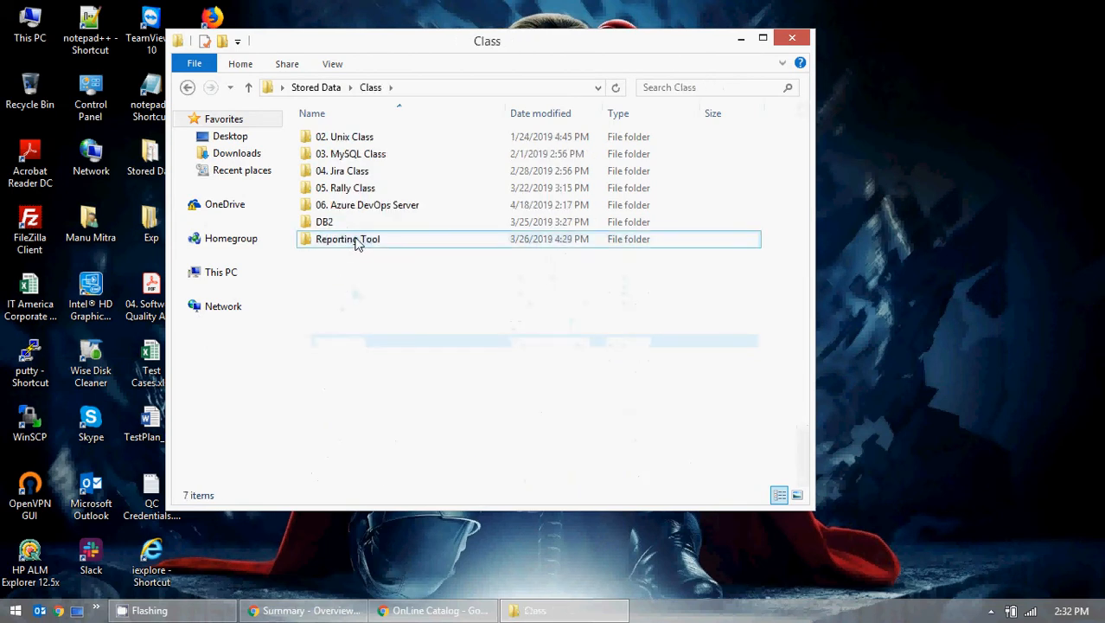
pyautogui.doubleClick(354, 208)
pyautogui.doubleClick(346, 222)
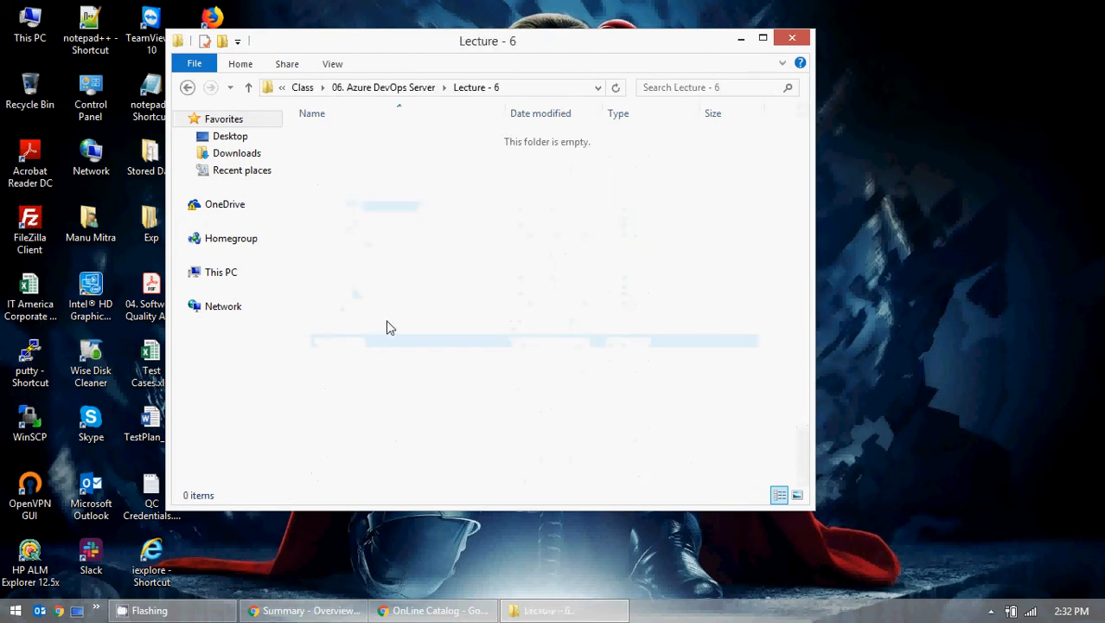
pyautogui.click(792, 38)
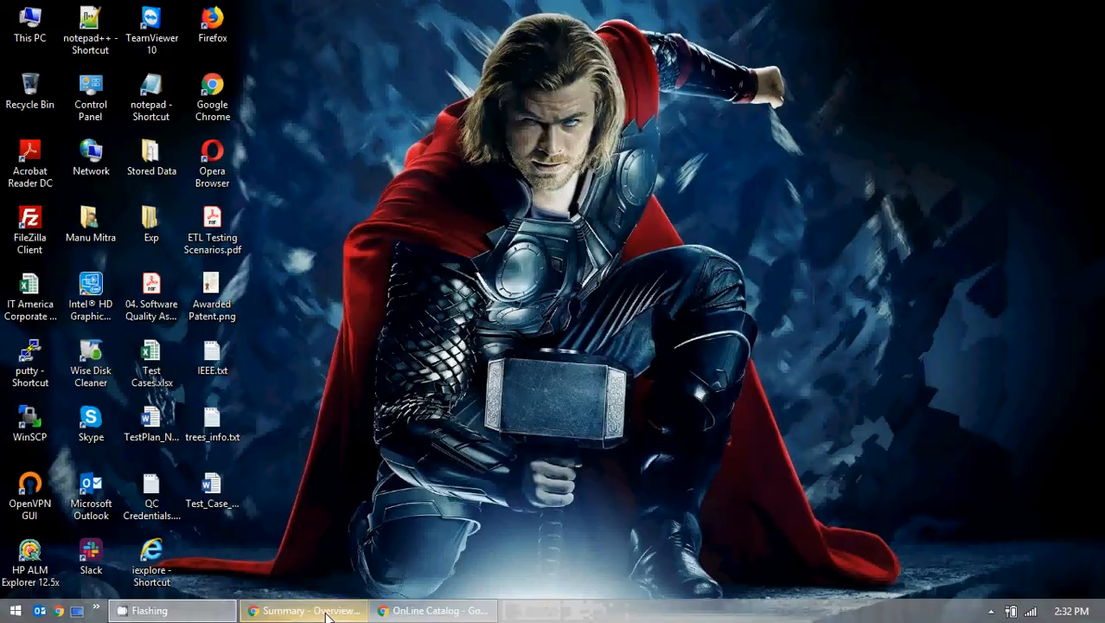
pyautogui.click(346, 512)
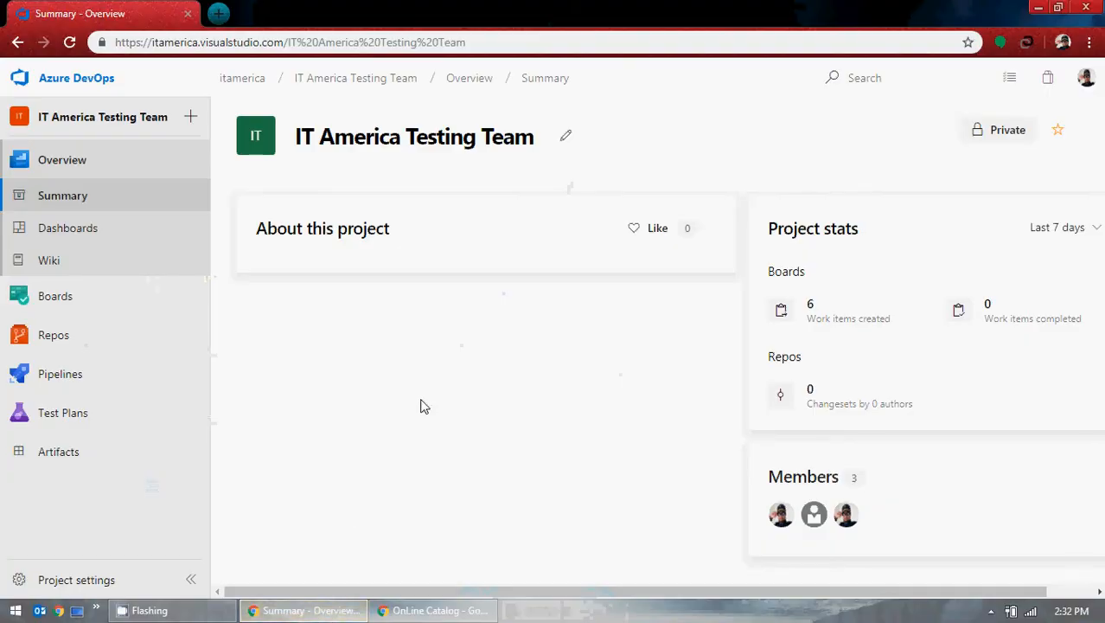
# - View the project's team overview dashboard and its list of recently updated work items
pyautogui.click(105, 236)
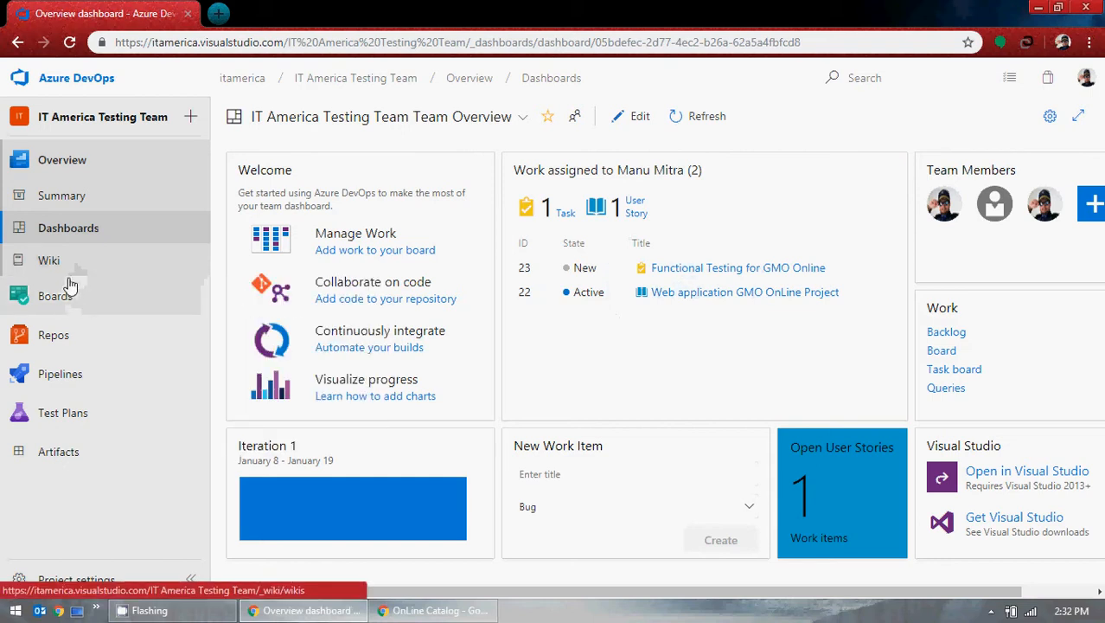
pyautogui.moveTo(69, 300)
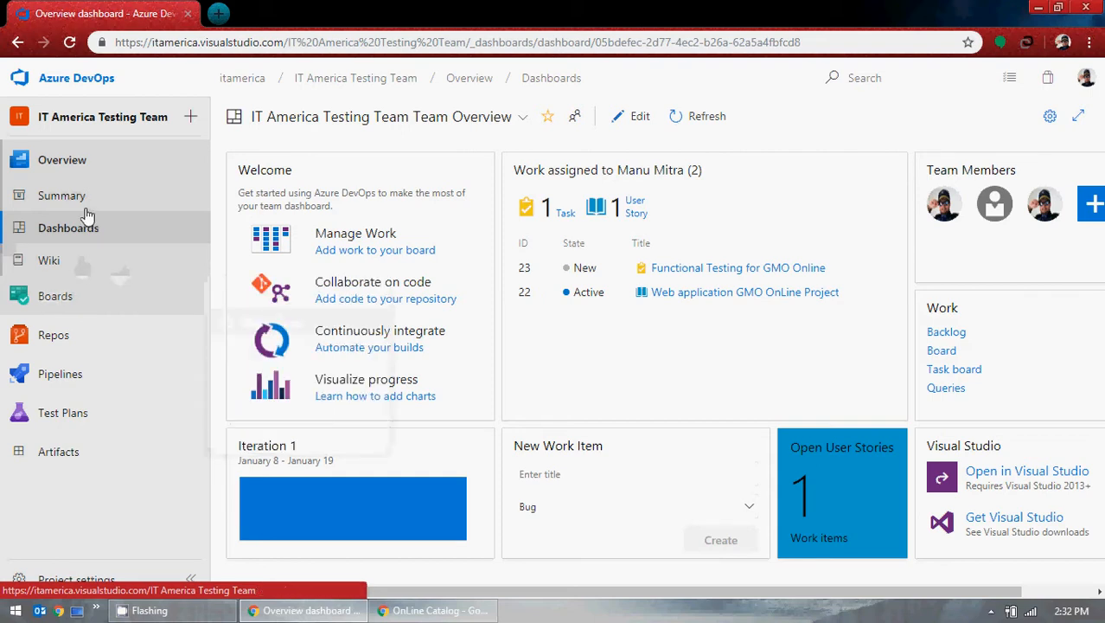
pyautogui.click(79, 297)
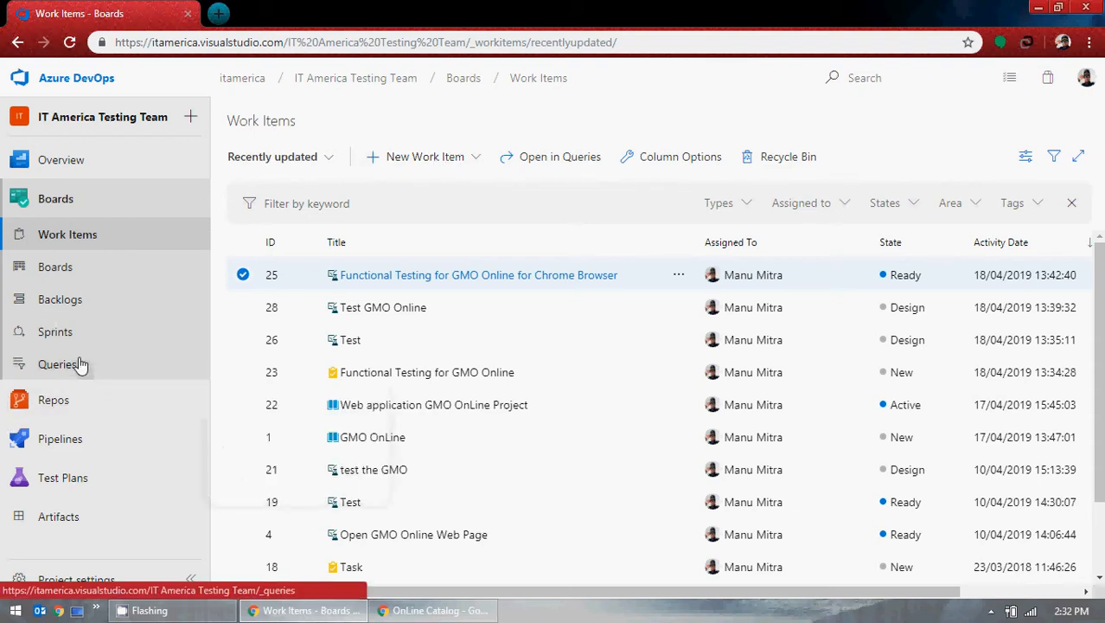
# - Open the Shipping and Handling Issue bug from the GMO OnLine story on the board, review its links and details, and close it
pyautogui.click(59, 273)
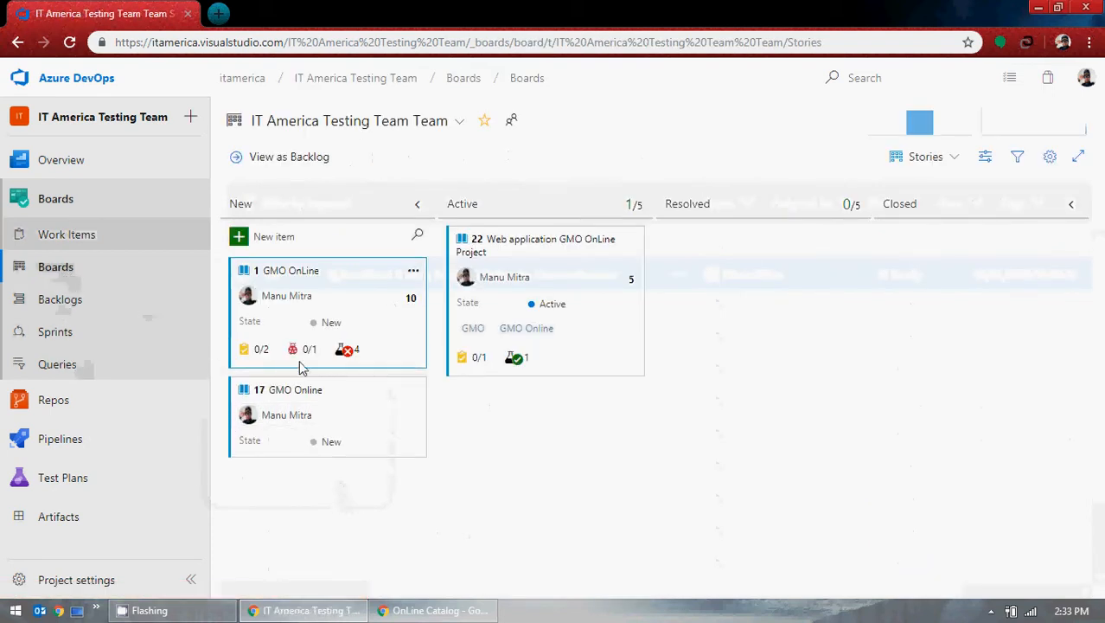
pyautogui.click(297, 358)
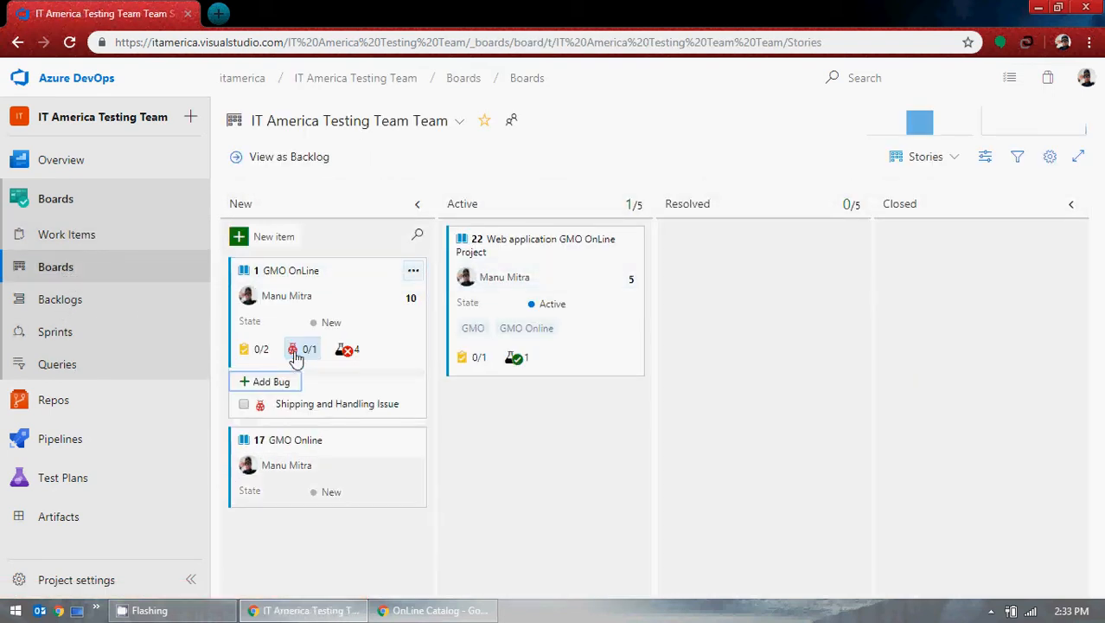
pyautogui.click(327, 411)
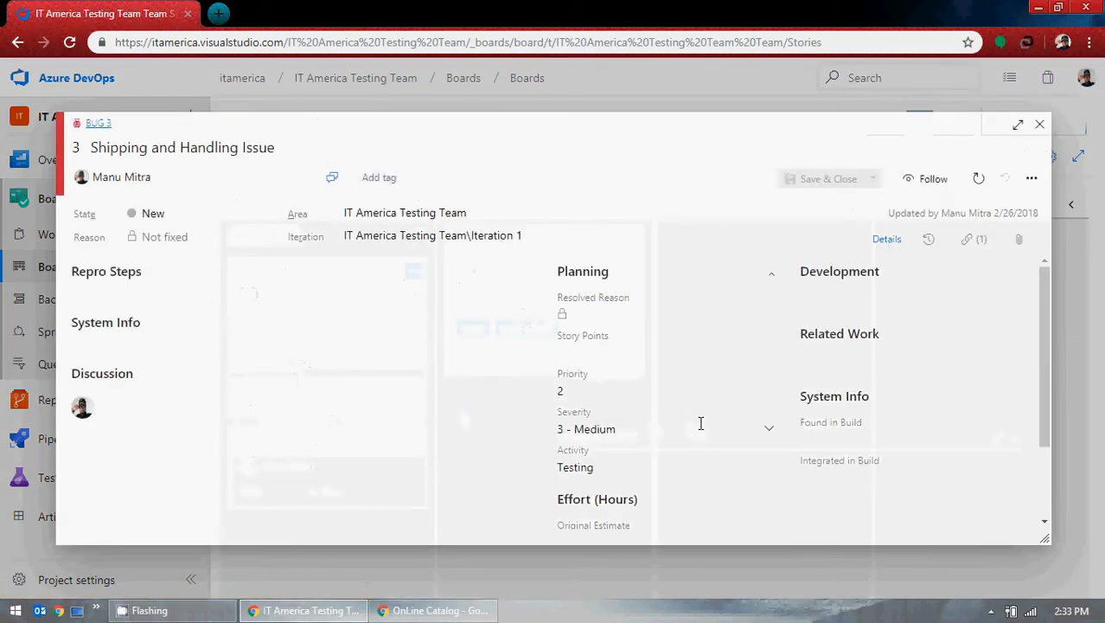
pyautogui.click(986, 239)
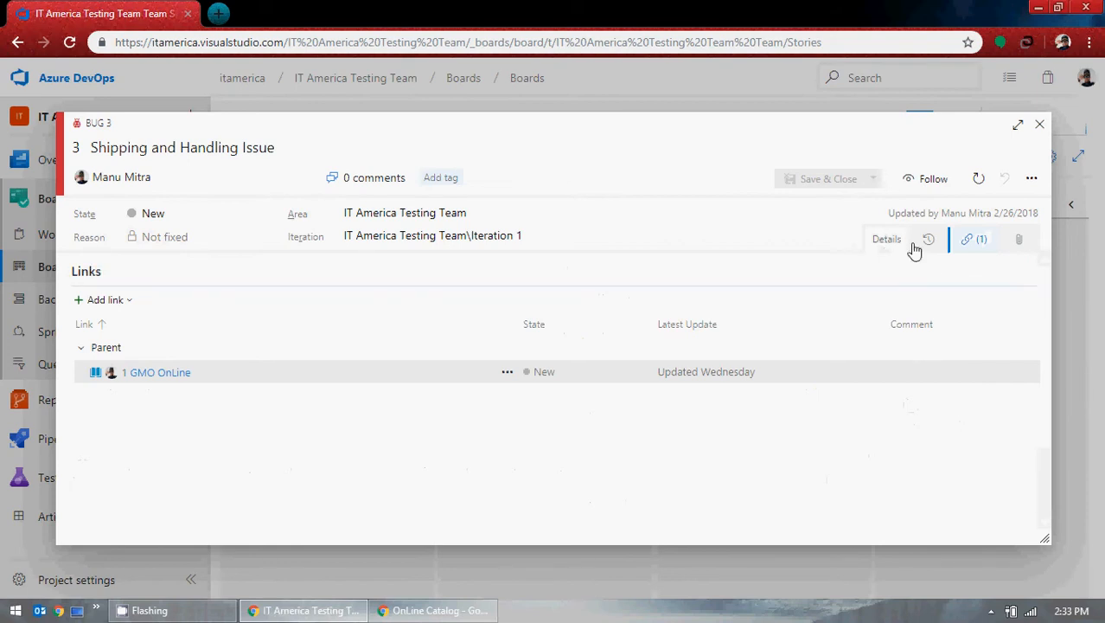
pyautogui.click(884, 244)
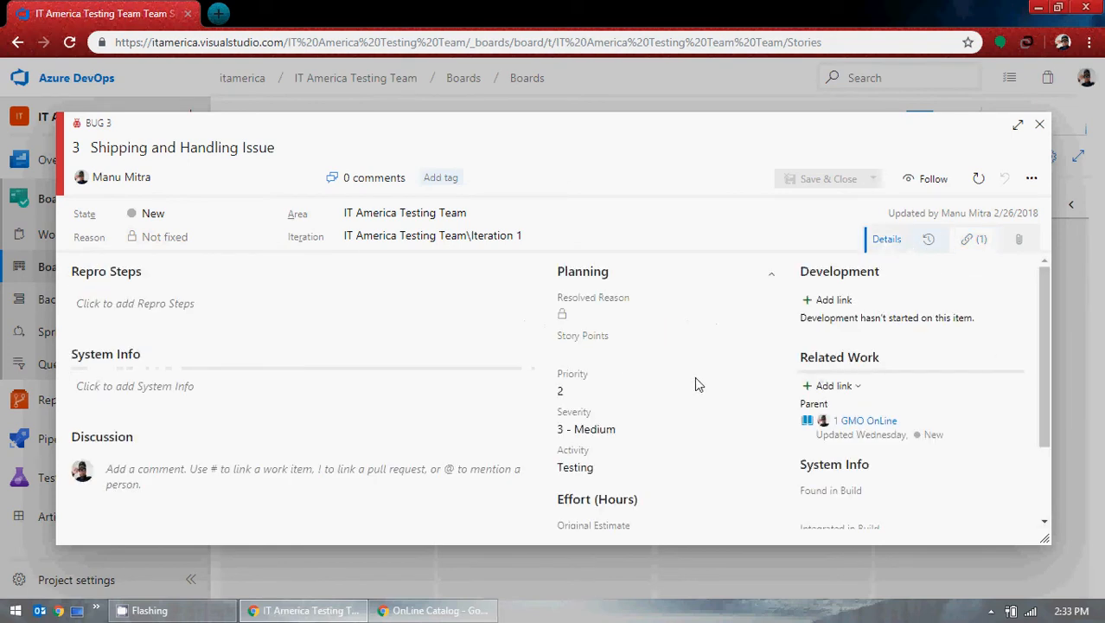
pyautogui.scroll(-2, 718, 384)
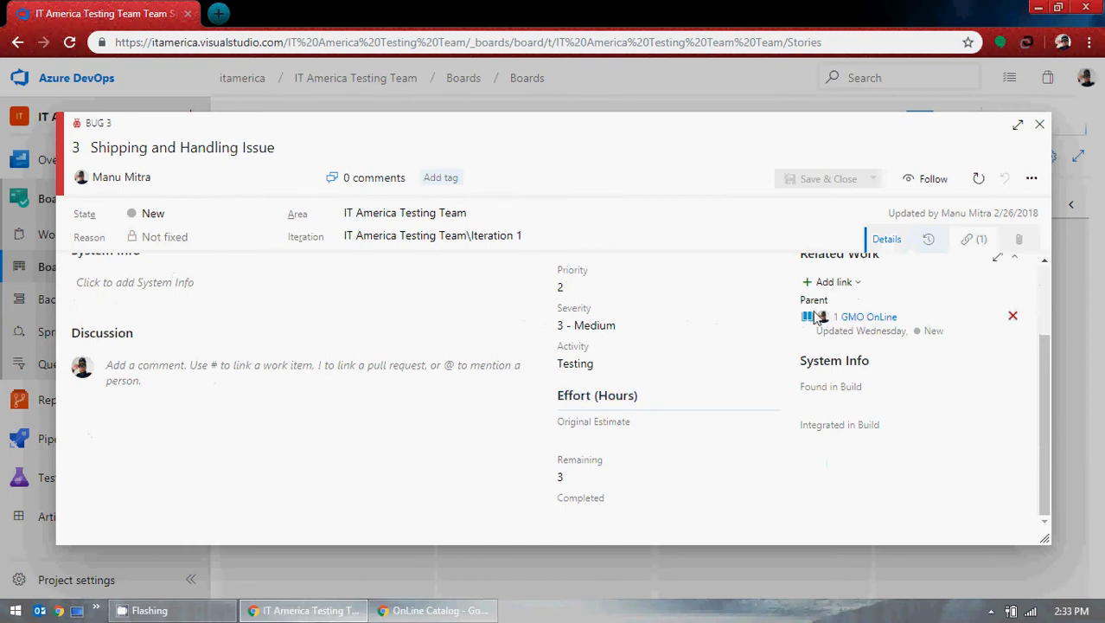
pyautogui.scroll(2, 662, 427)
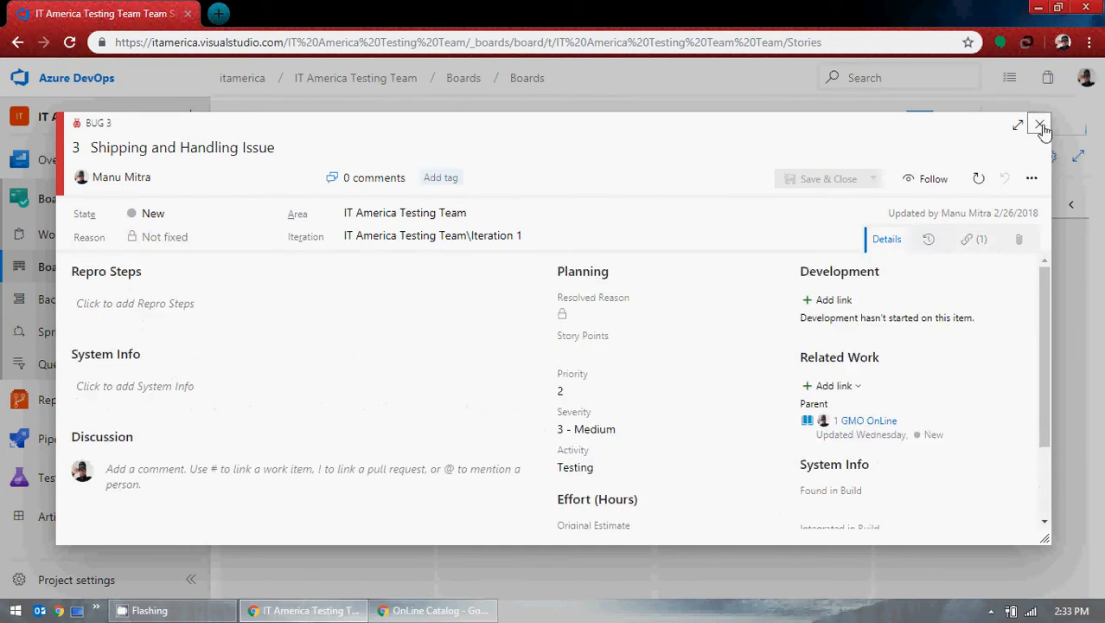
pyautogui.click(1040, 125)
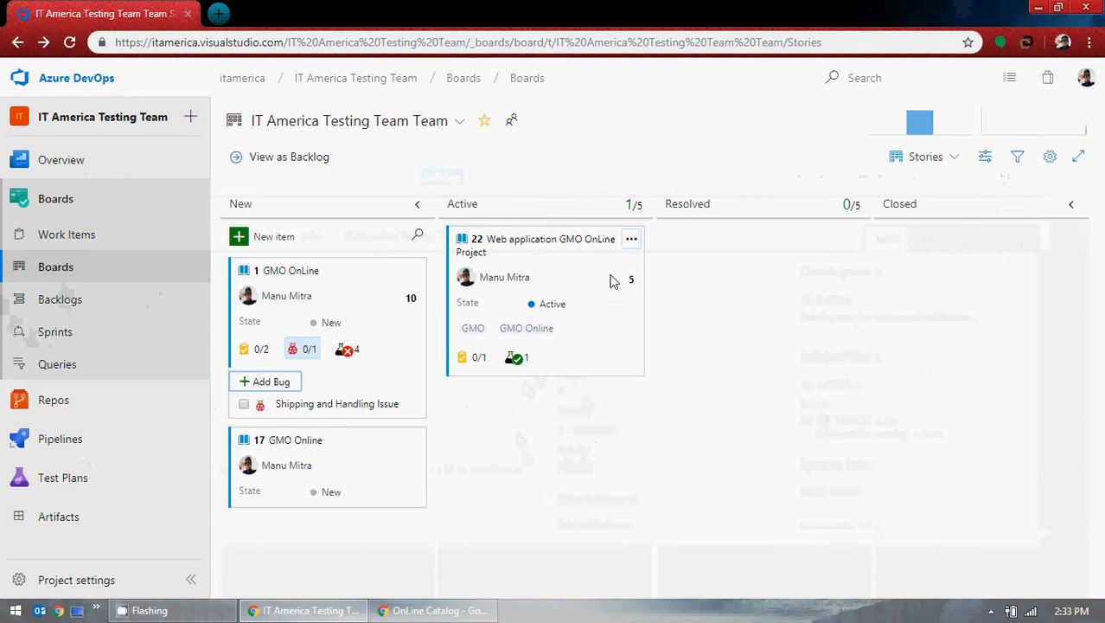
# - Check the actions available for story 22 on the board, and view the work items list without its filter bar
pyautogui.click(632, 241)
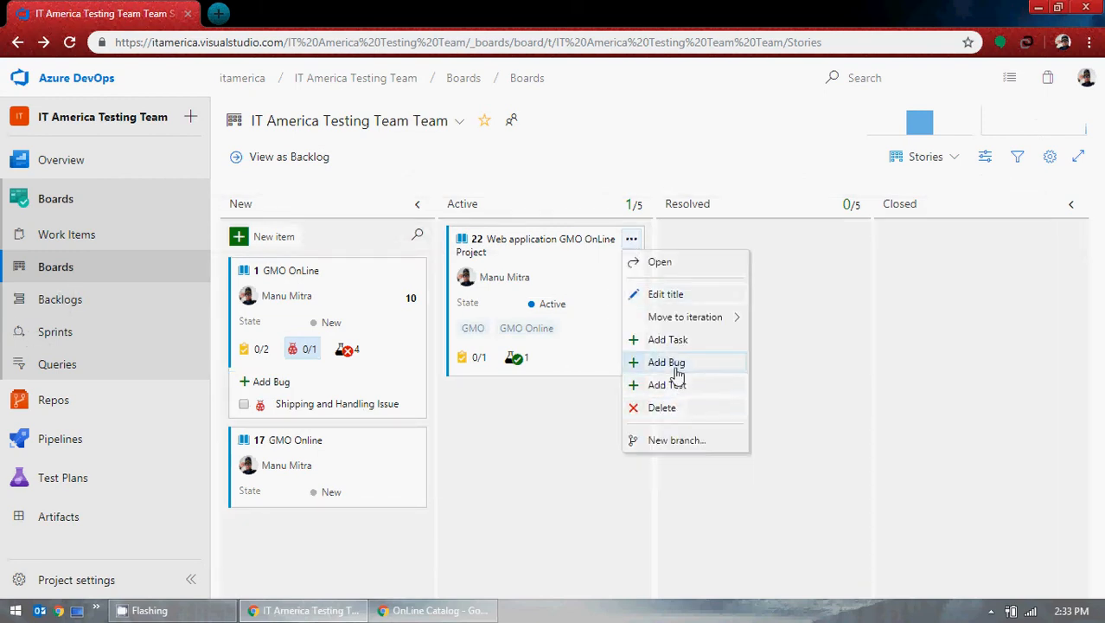
pyautogui.click(514, 443)
pyautogui.click(71, 234)
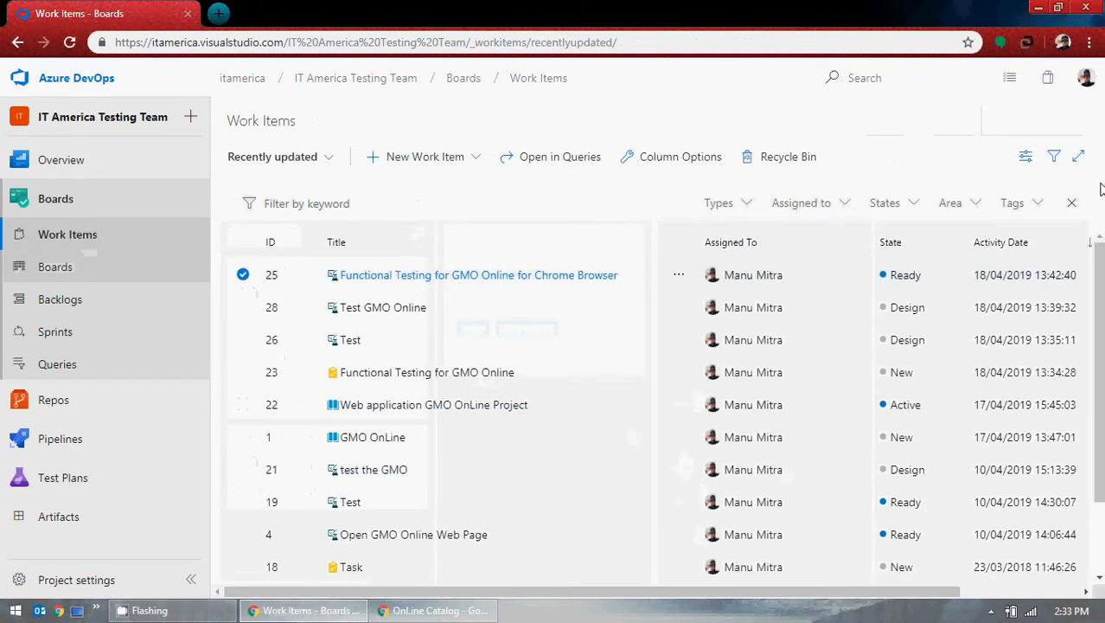
pyautogui.click(1072, 202)
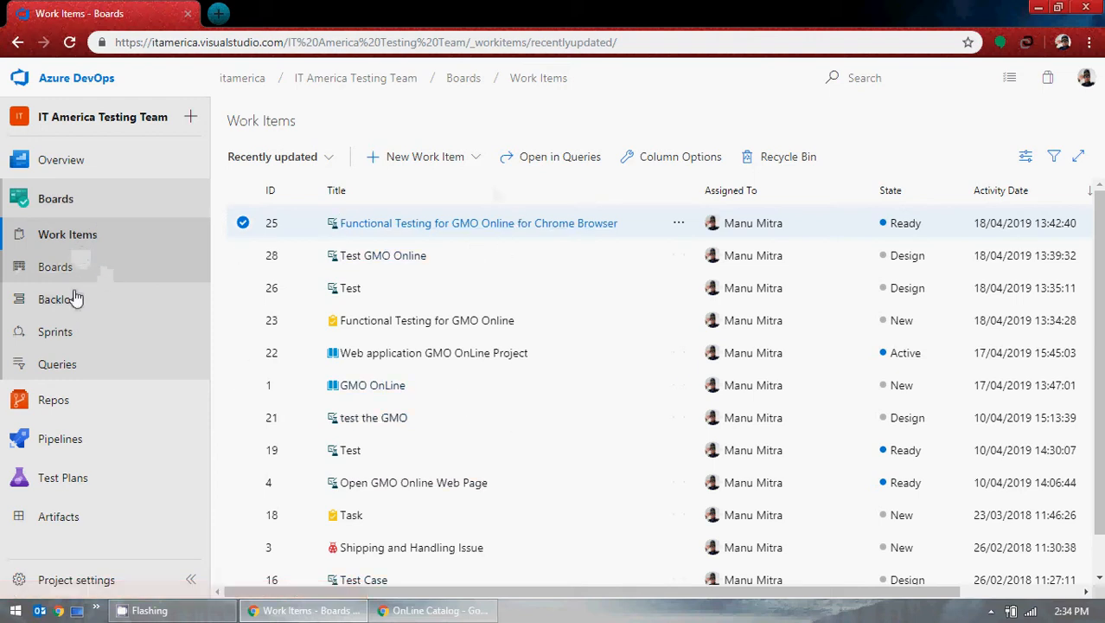
# - Compare the board's actions for the Web application GMO OnLine Project story with the new work item option in the work items list
pyautogui.click(121, 271)
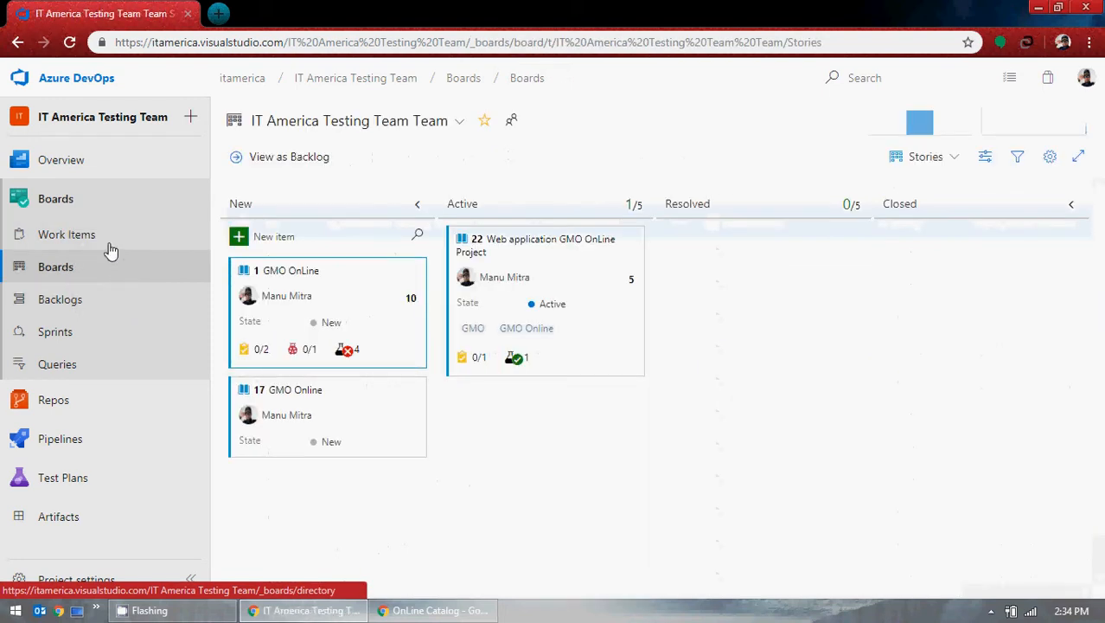
pyautogui.click(65, 235)
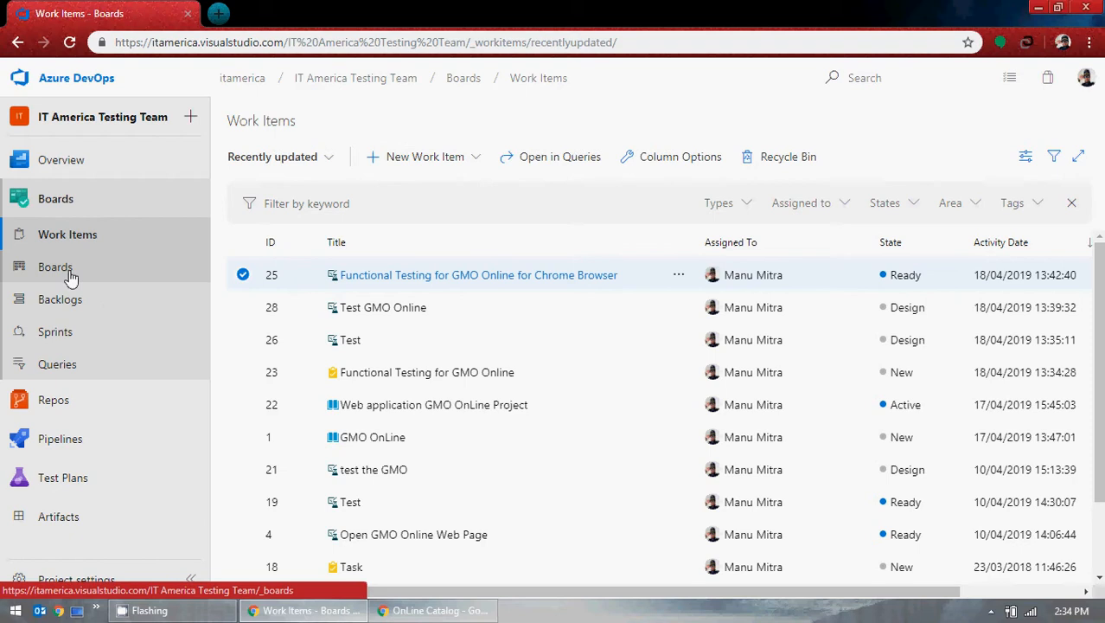
pyautogui.click(71, 275)
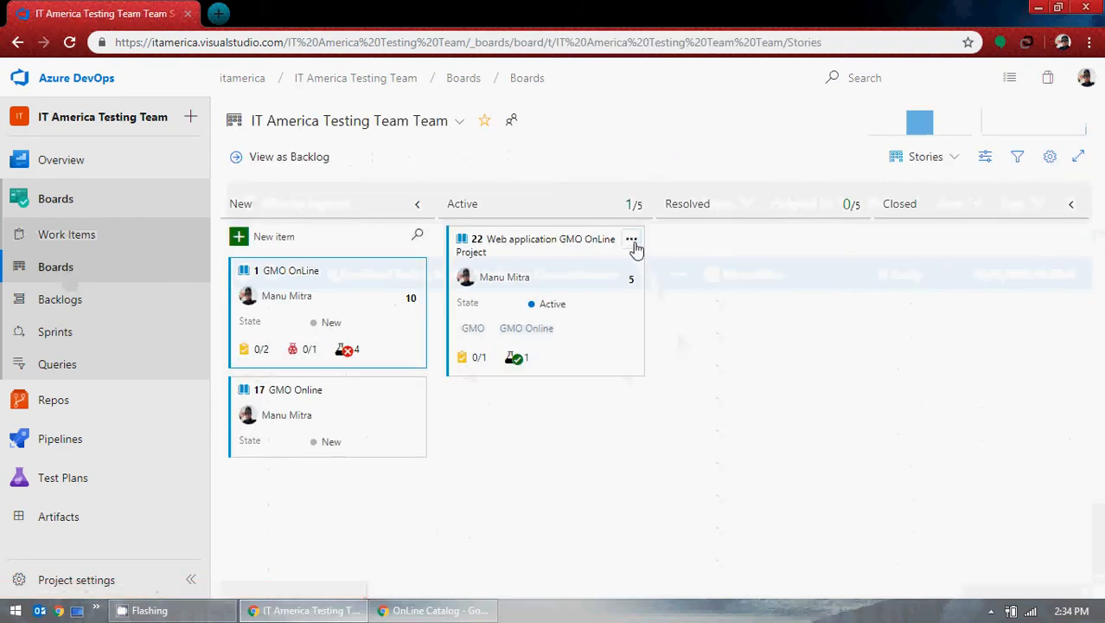
pyautogui.click(632, 242)
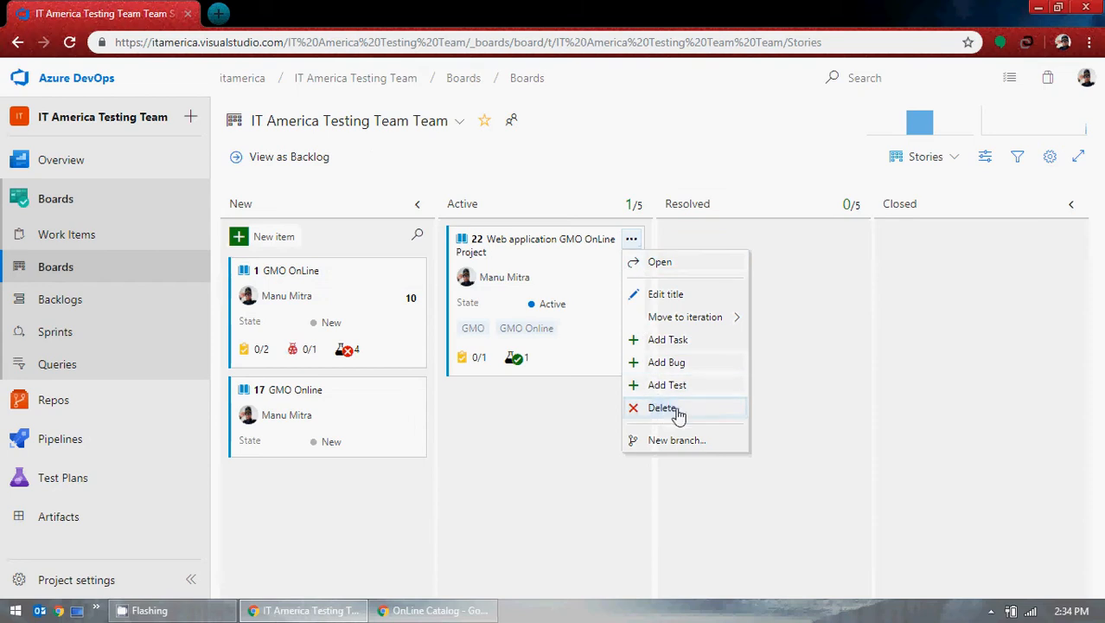
pyautogui.click(547, 495)
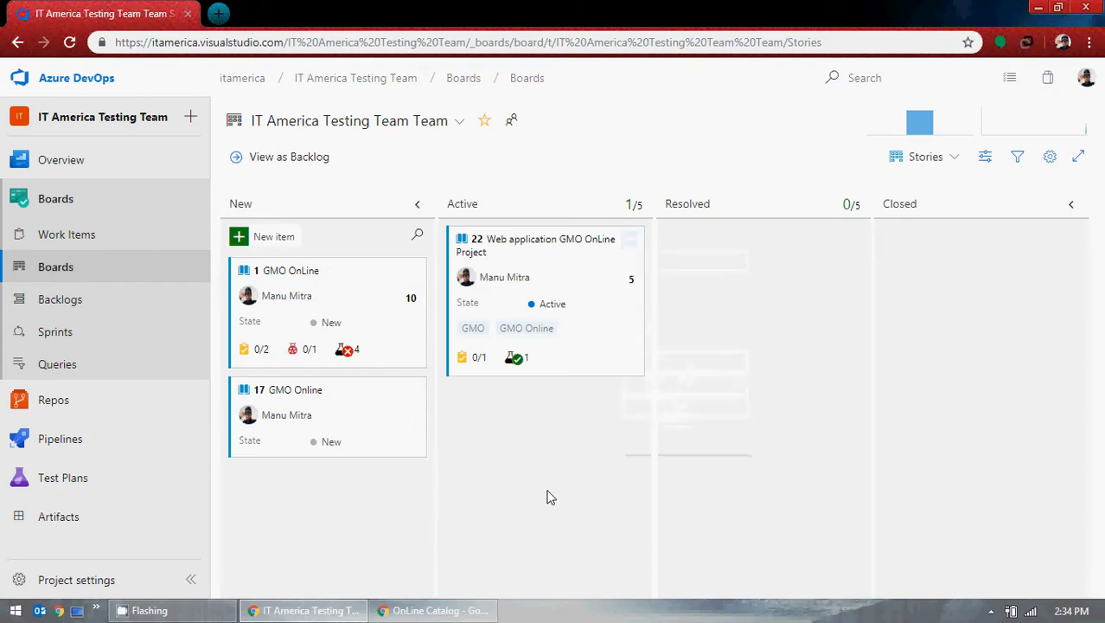
pyautogui.click(68, 239)
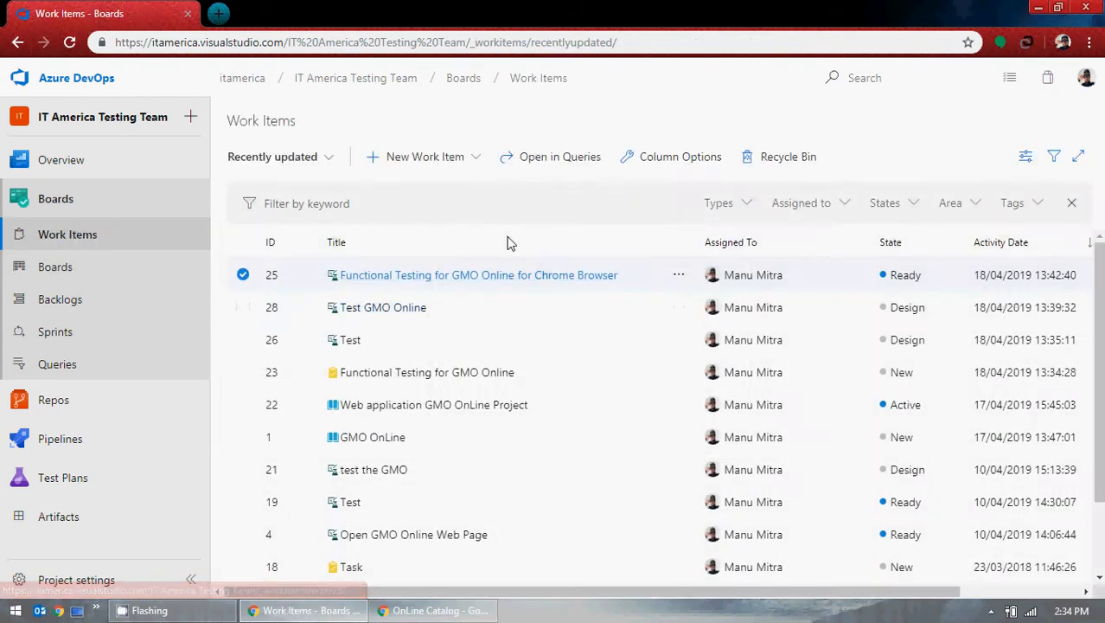
pyautogui.click(453, 161)
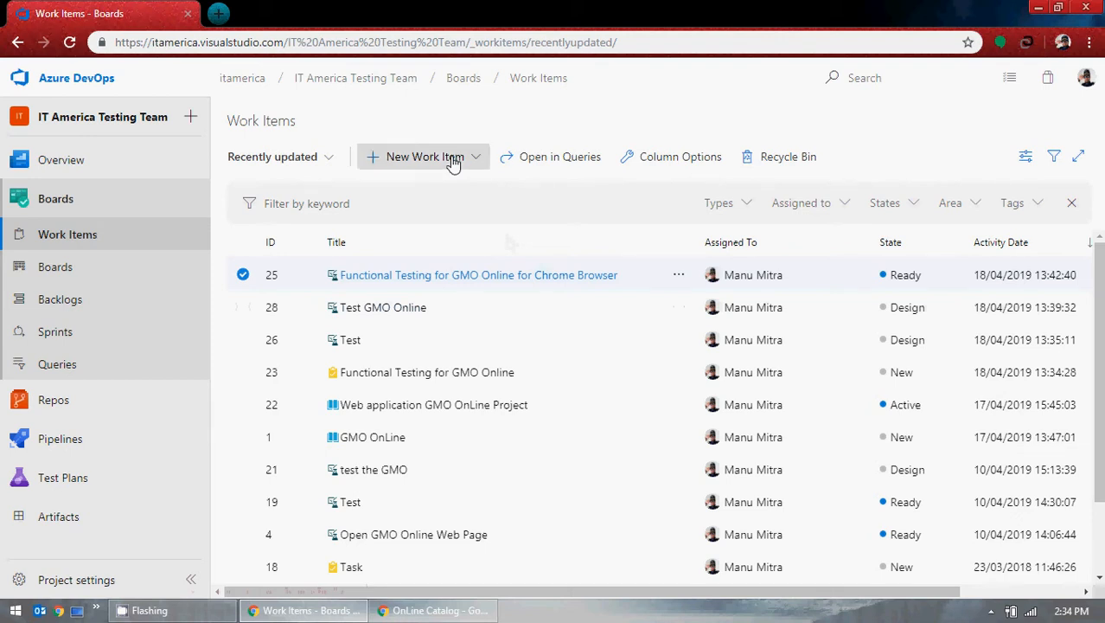
# - Show the tests of the Web application GMO OnLine Project story, and mark its Chrome Browser functional test as failed in the test plan
pyautogui.click(73, 275)
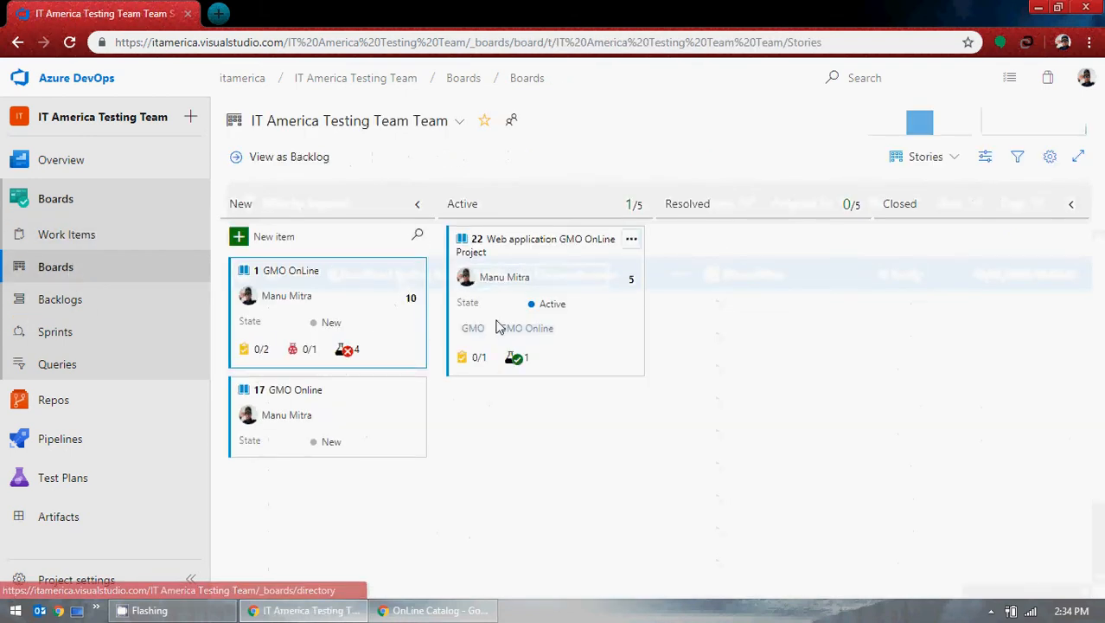
pyautogui.click(514, 358)
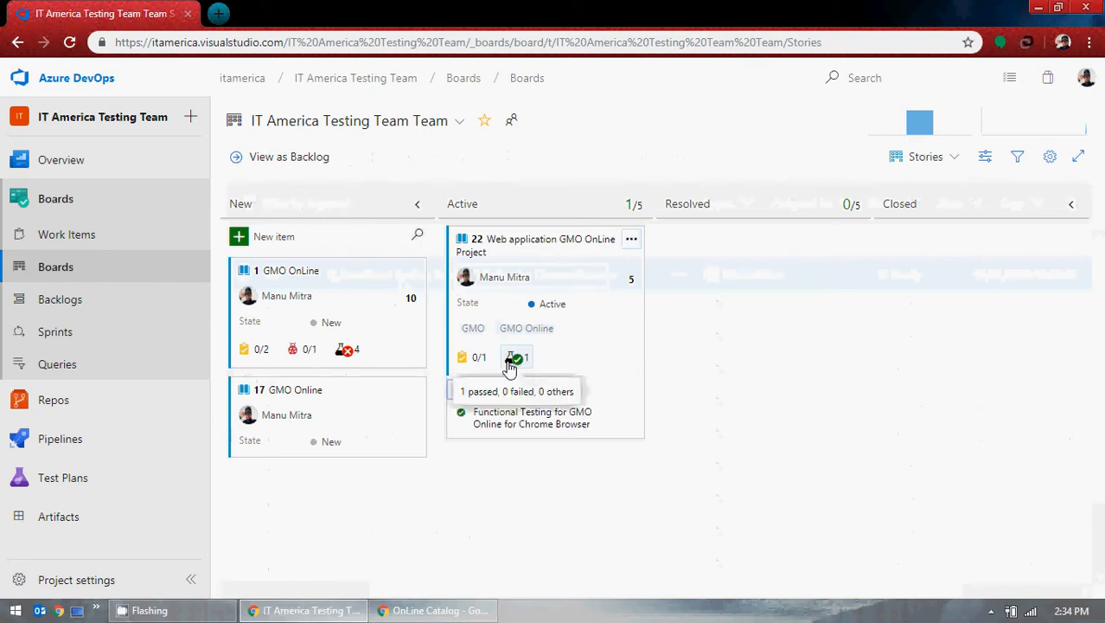
pyautogui.moveTo(67, 487)
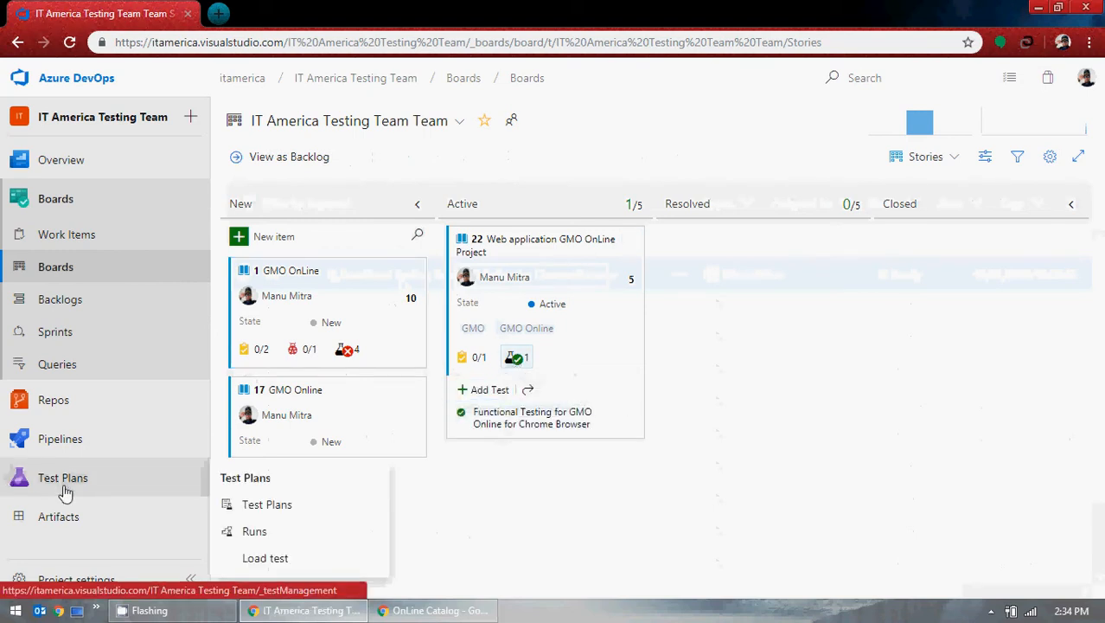
pyautogui.click(282, 506)
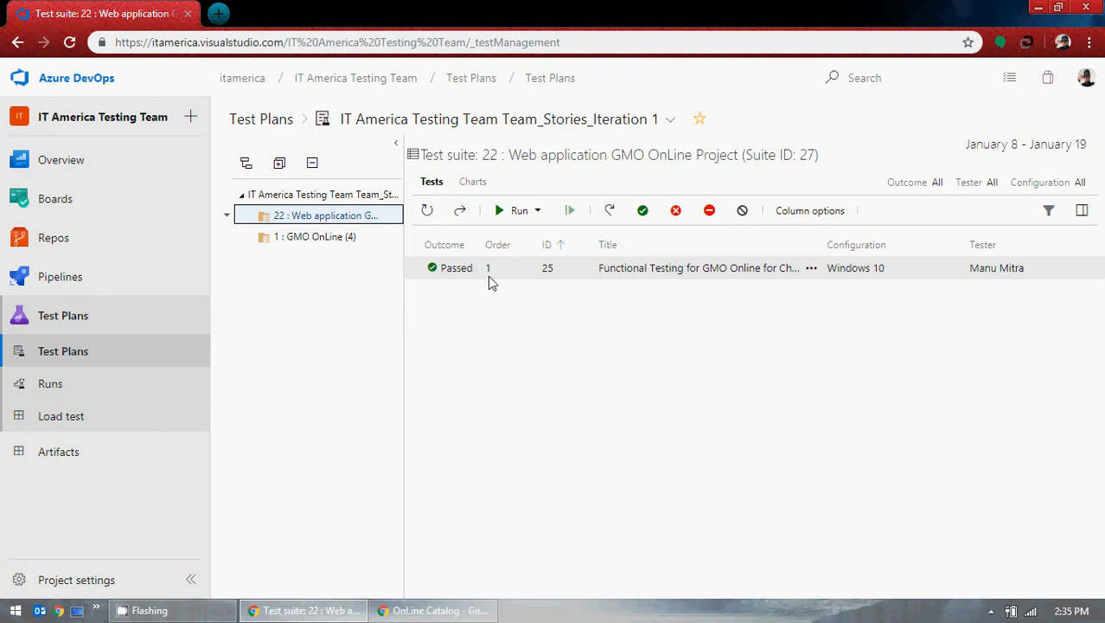
pyautogui.click(677, 211)
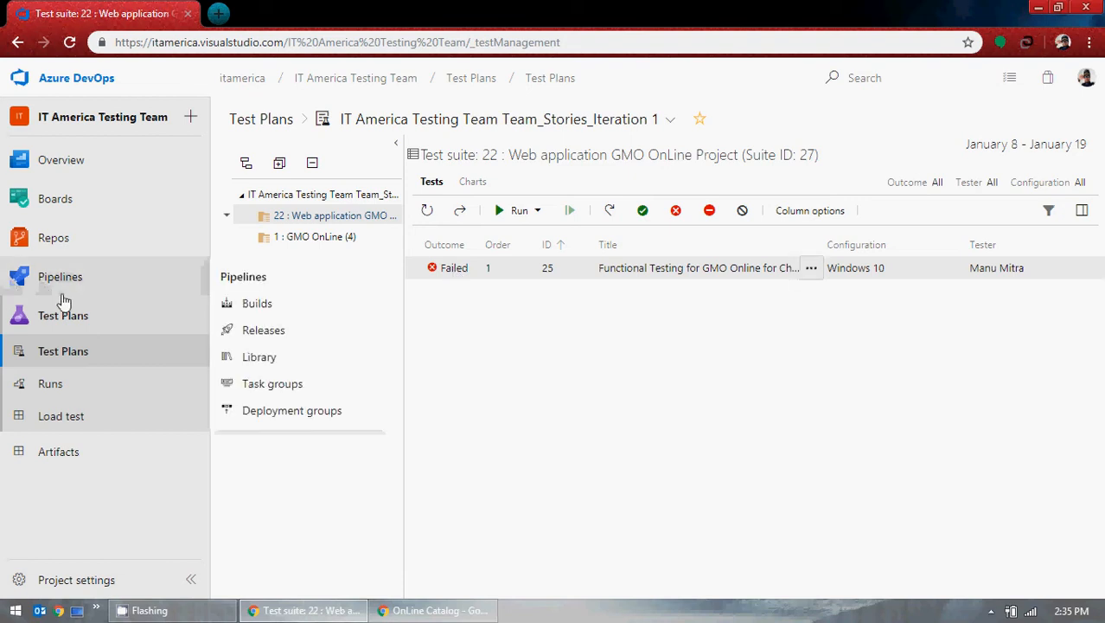
# - Open the project's work items list and start a new Bug work item
pyautogui.moveTo(69, 245)
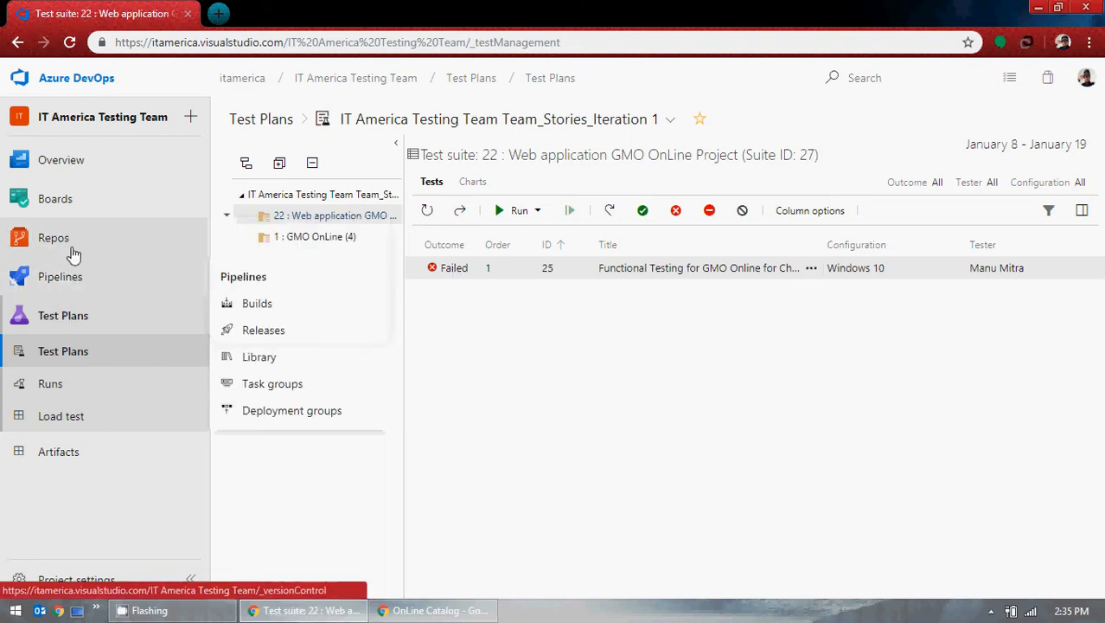
pyautogui.moveTo(77, 197)
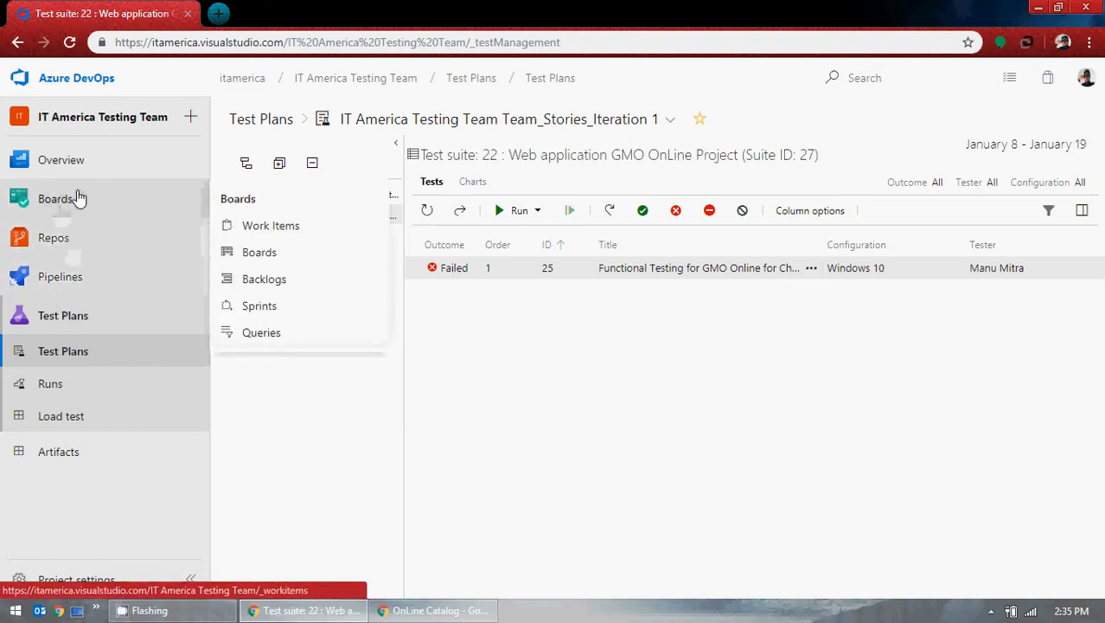
pyautogui.click(277, 228)
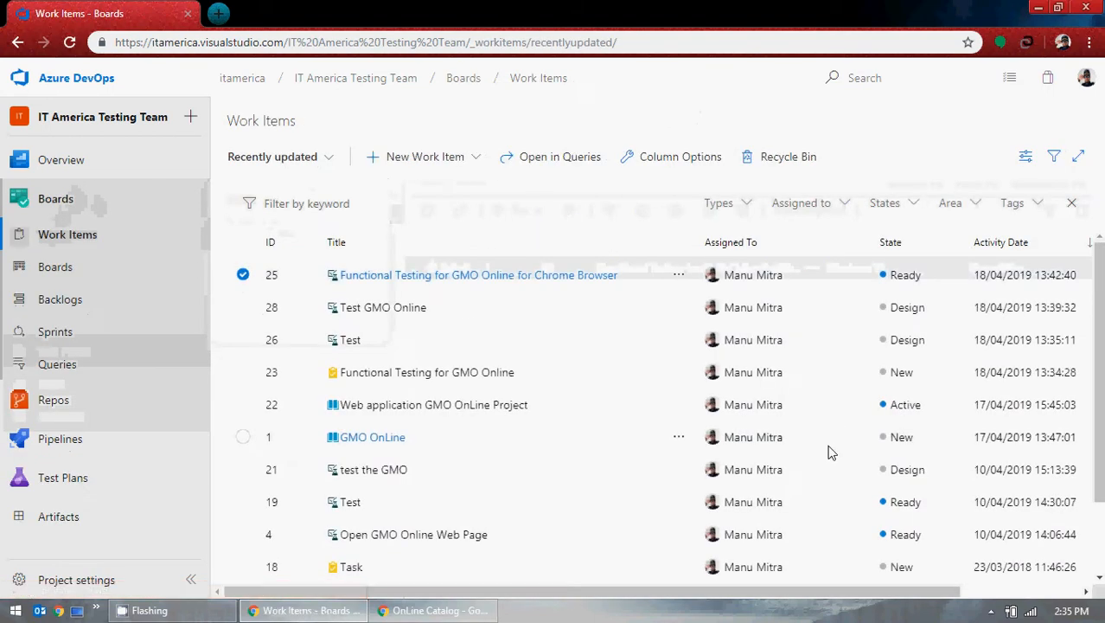
pyautogui.click(451, 165)
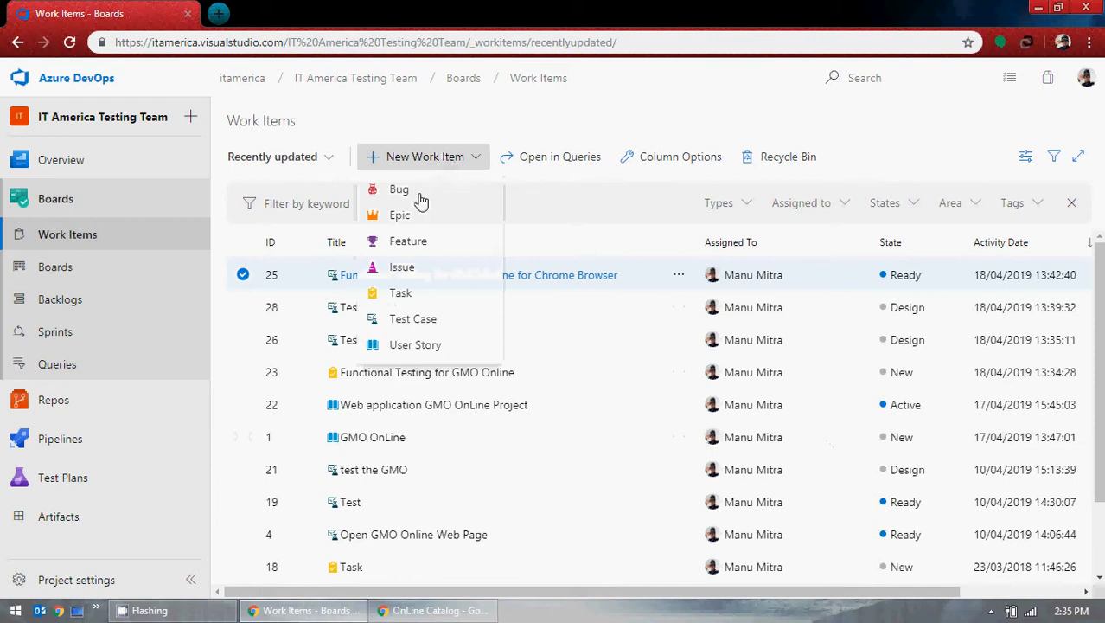
pyautogui.click(419, 198)
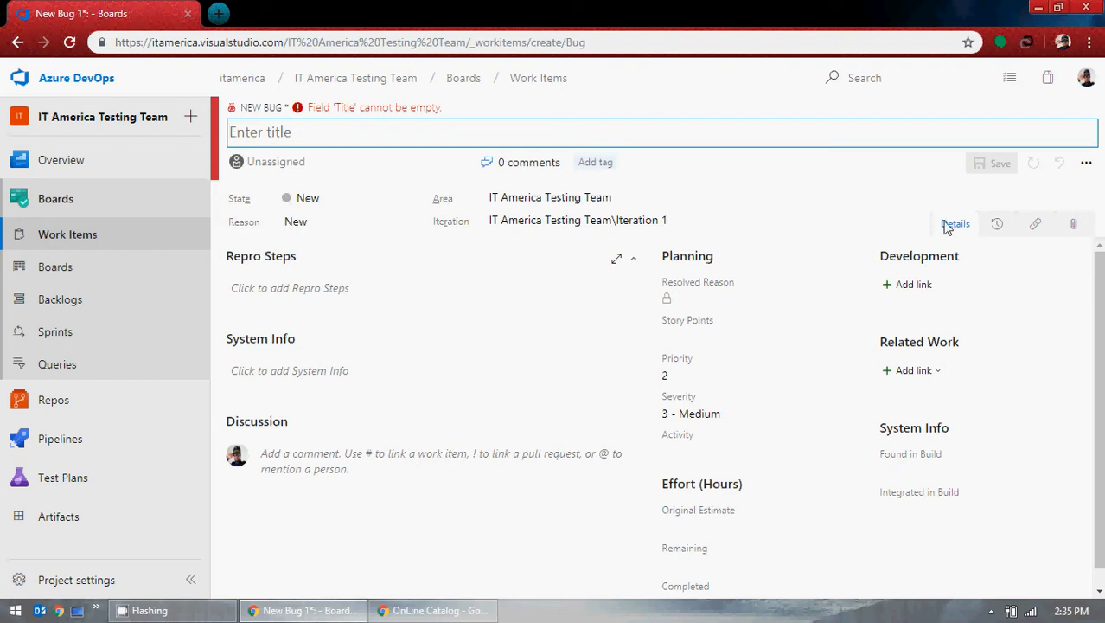
# - Return the OnLine Catalog site to its GMO OnLine welcome page, and switch back to the new bug form
pyautogui.click(1039, 7)
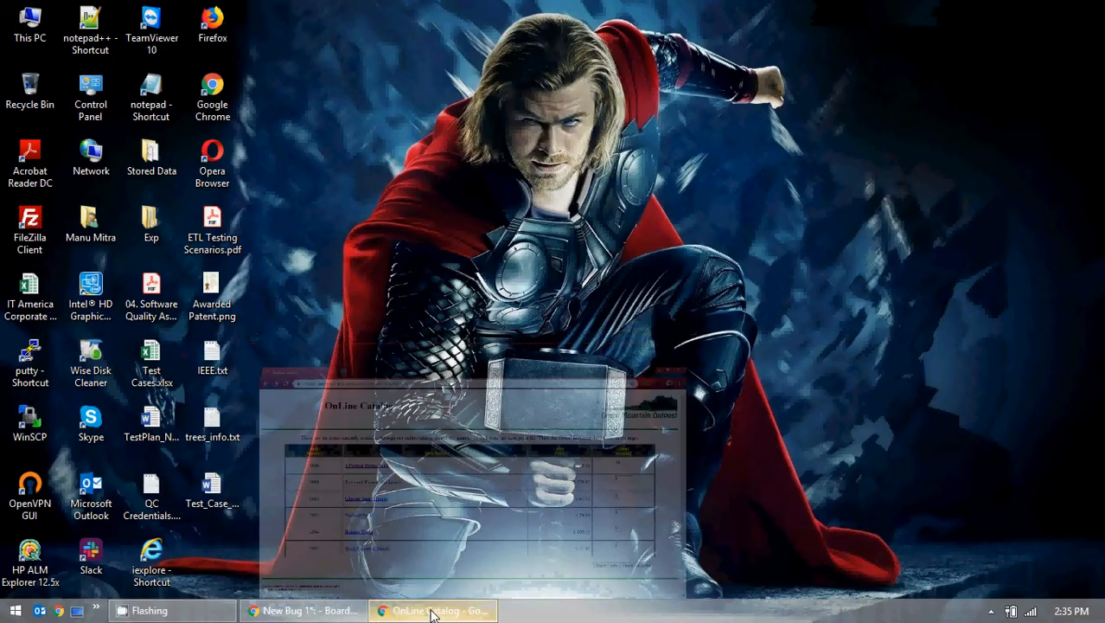
pyautogui.click(433, 612)
pyautogui.click(17, 41)
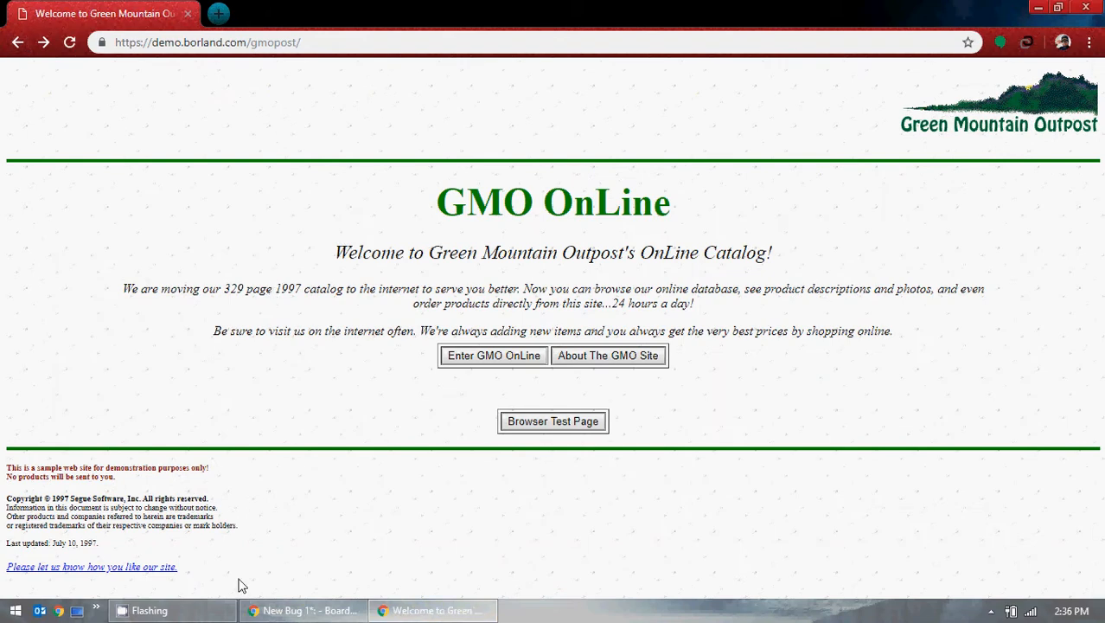
pyautogui.click(411, 614)
pyautogui.click(303, 611)
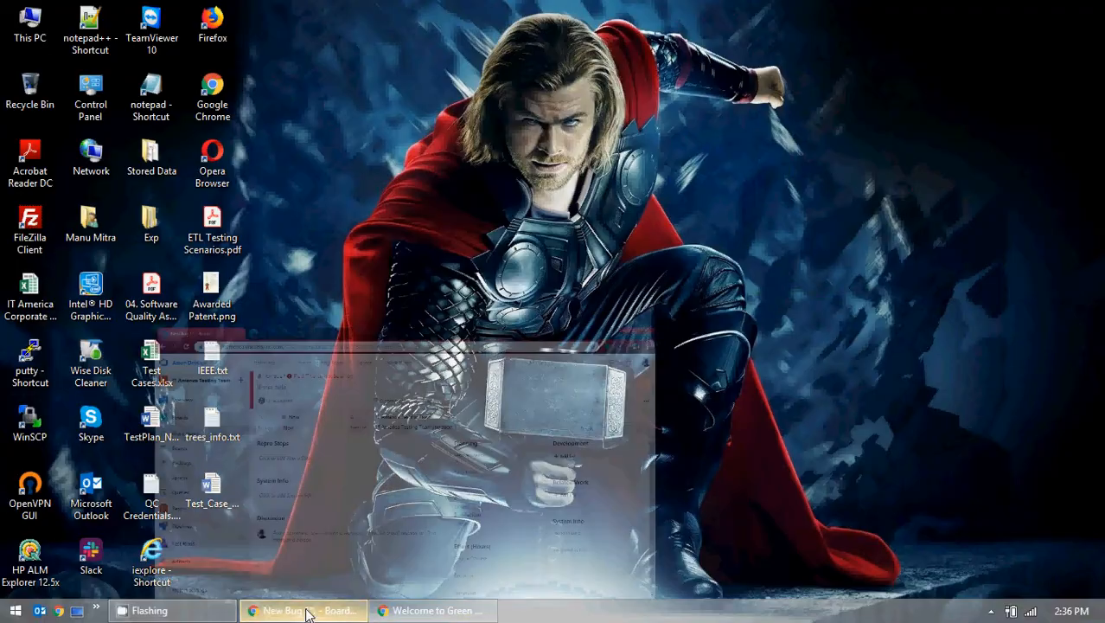
# - Title the new bug "Shipping and Handling Fees - GMO Online" and assign it to the suggested team member
pyautogui.write('Shipp')
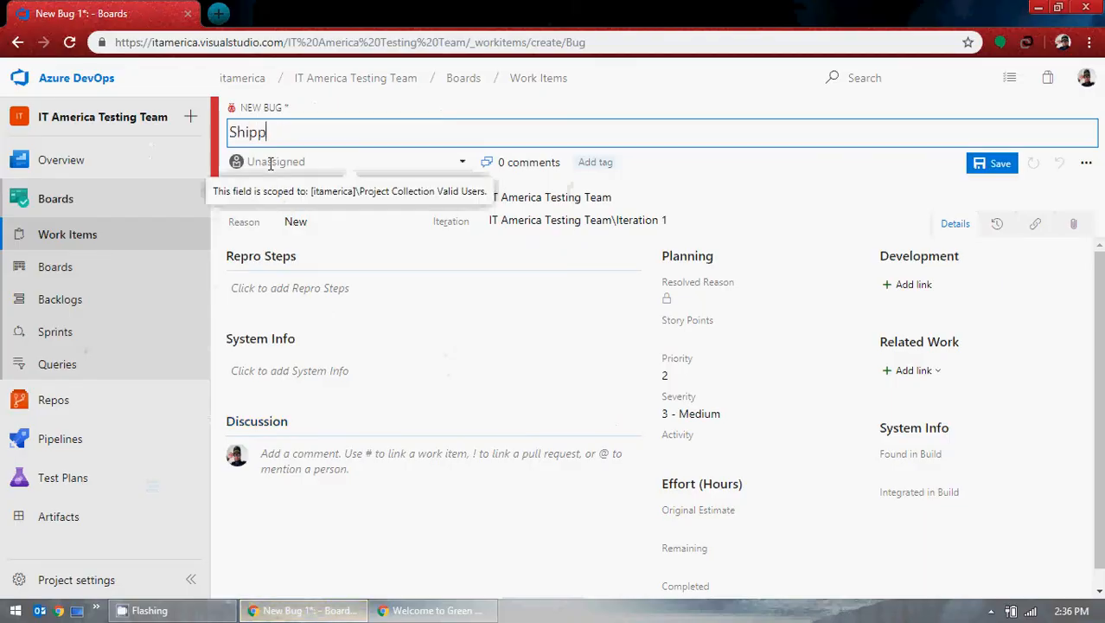
pyautogui.write('ing and H')
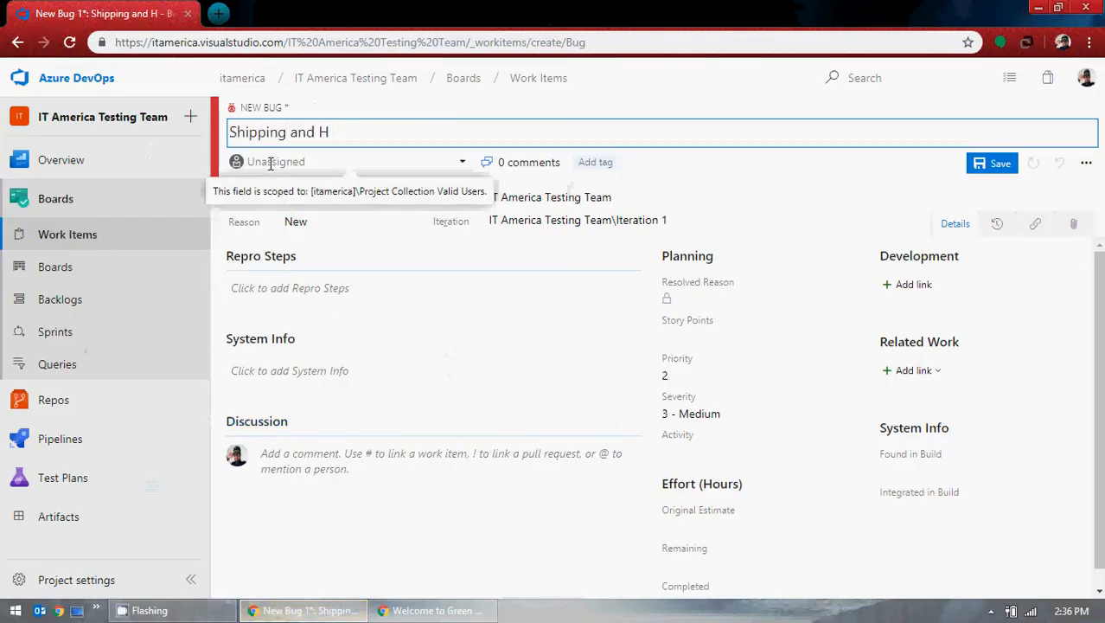
pyautogui.write('nadling')
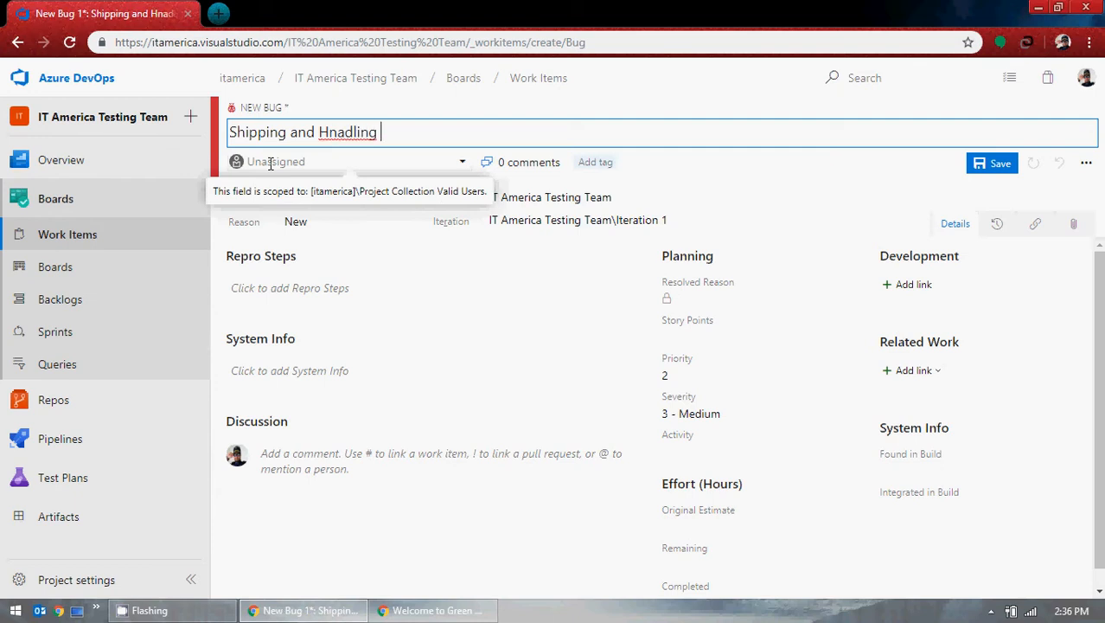
pyautogui.press('BackSpace')
pyautogui.press('BackSpace')
pyautogui.press('BackSpace')
pyautogui.press('BackSpace')
pyautogui.press('BackSpace')
pyautogui.press('BackSpace')
pyautogui.press('BackSpace')
pyautogui.press('BackSpace')
pyautogui.write('a')
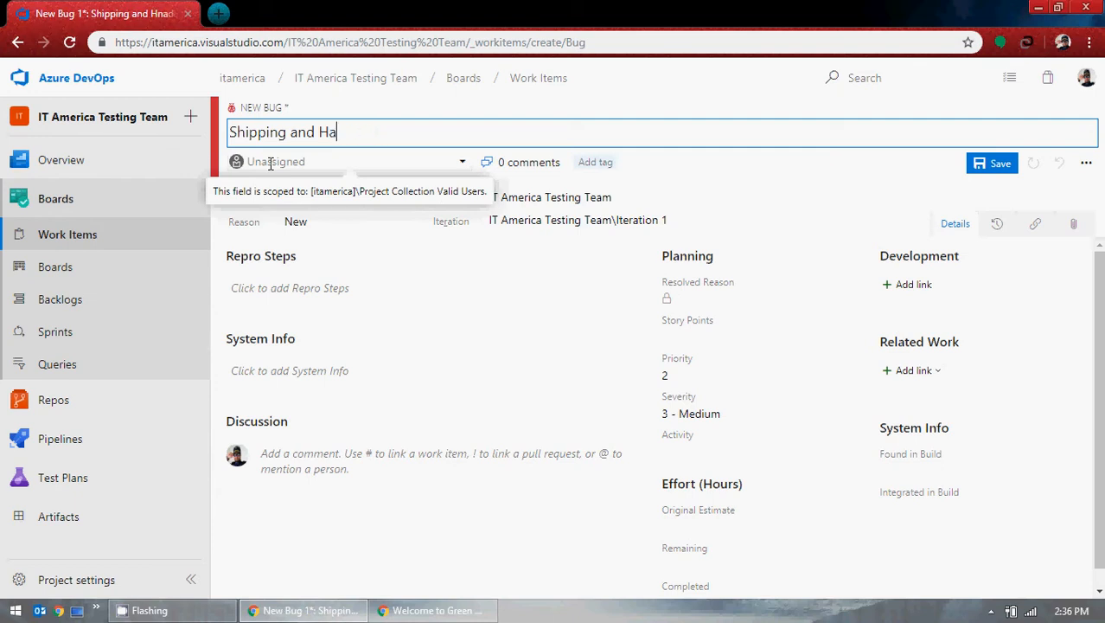
pyautogui.write('ndling Fees -')
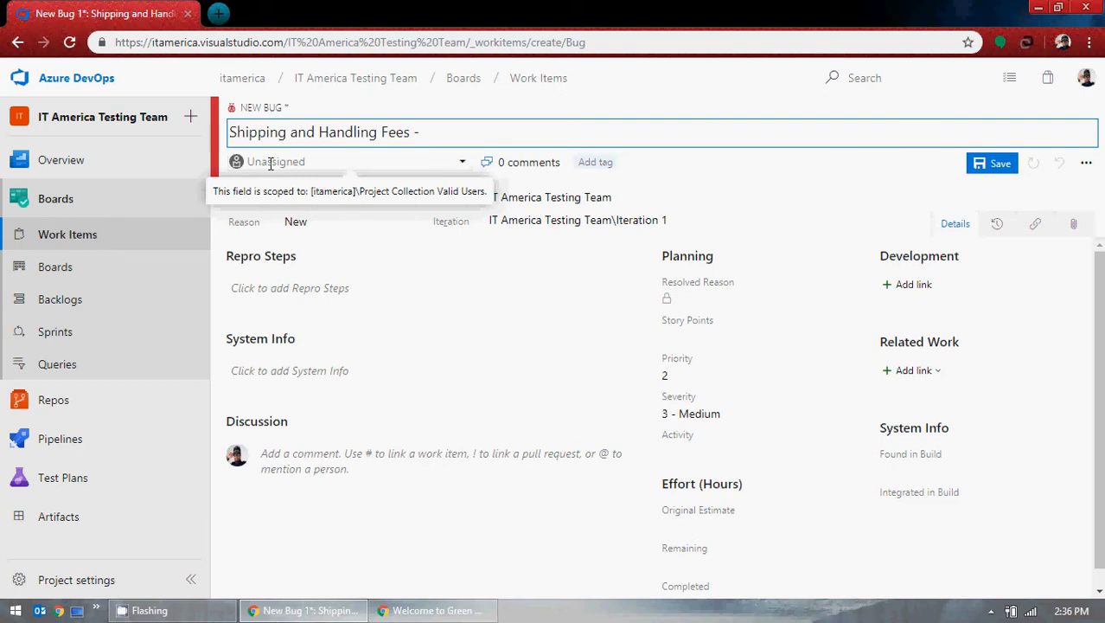
pyautogui.write('GMO Online')
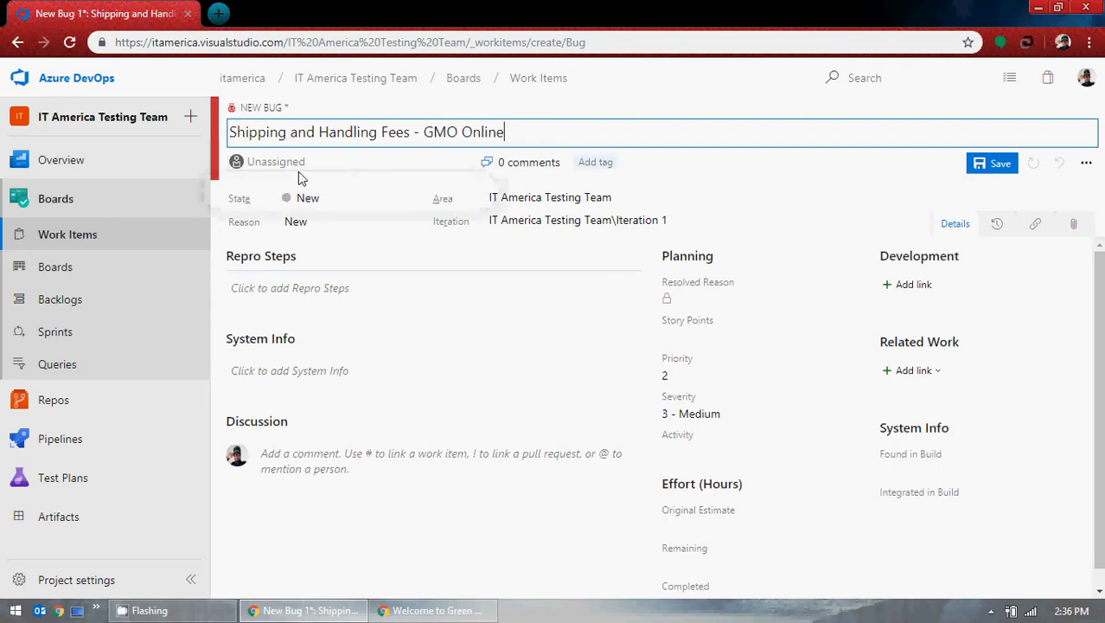
pyautogui.click(462, 161)
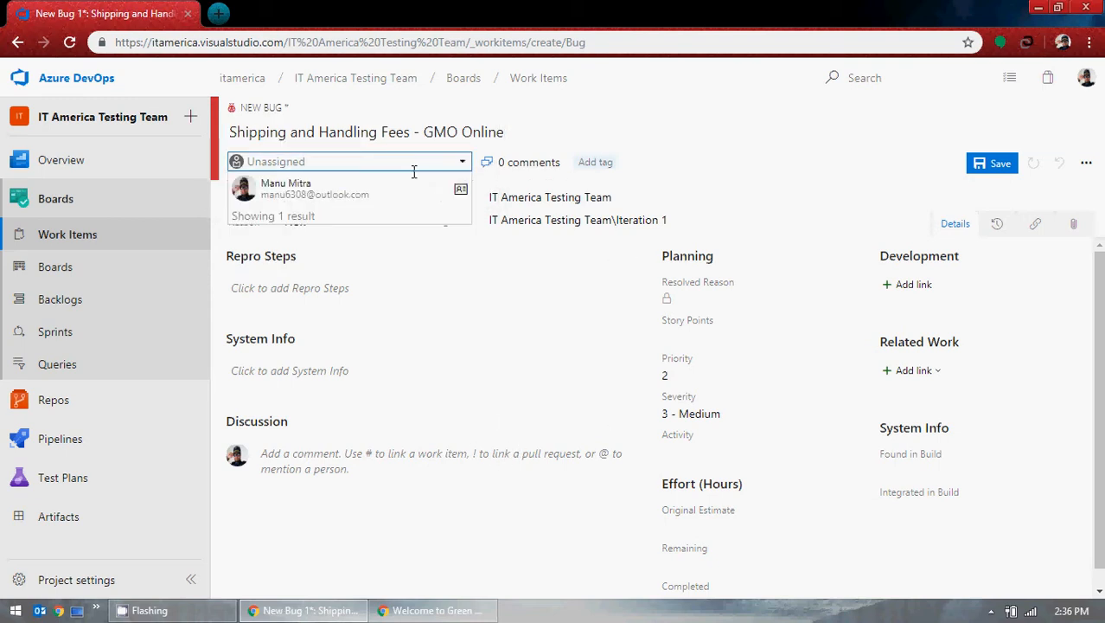
pyautogui.click(365, 196)
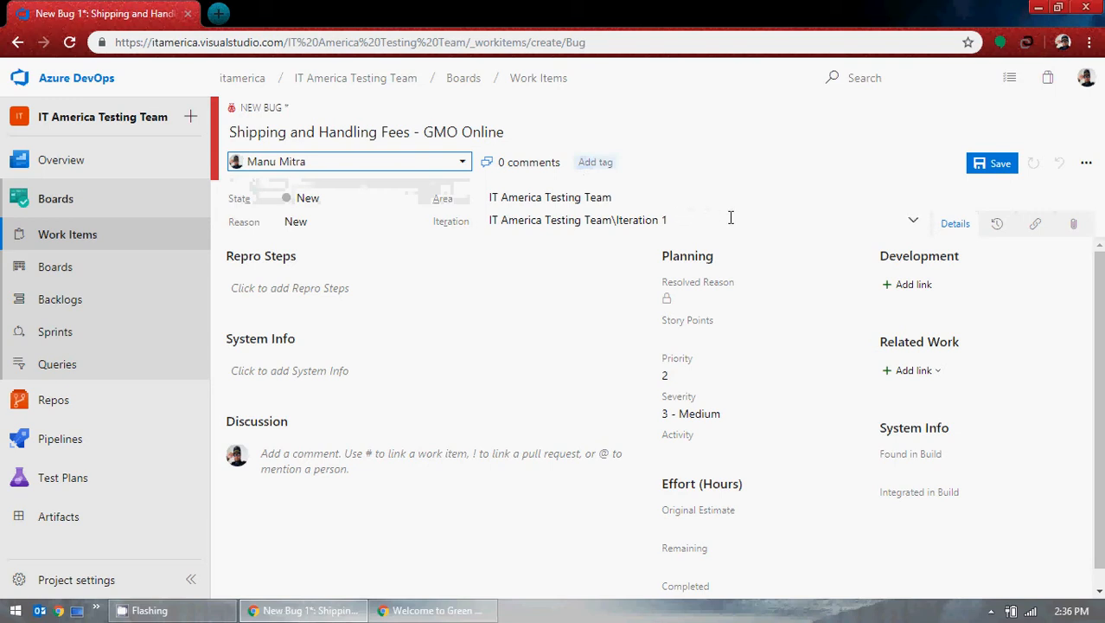
# - Switch to the GMO OnLine site, check its copyright year and browser test page, and return to the welcome page
pyautogui.click(1038, 8)
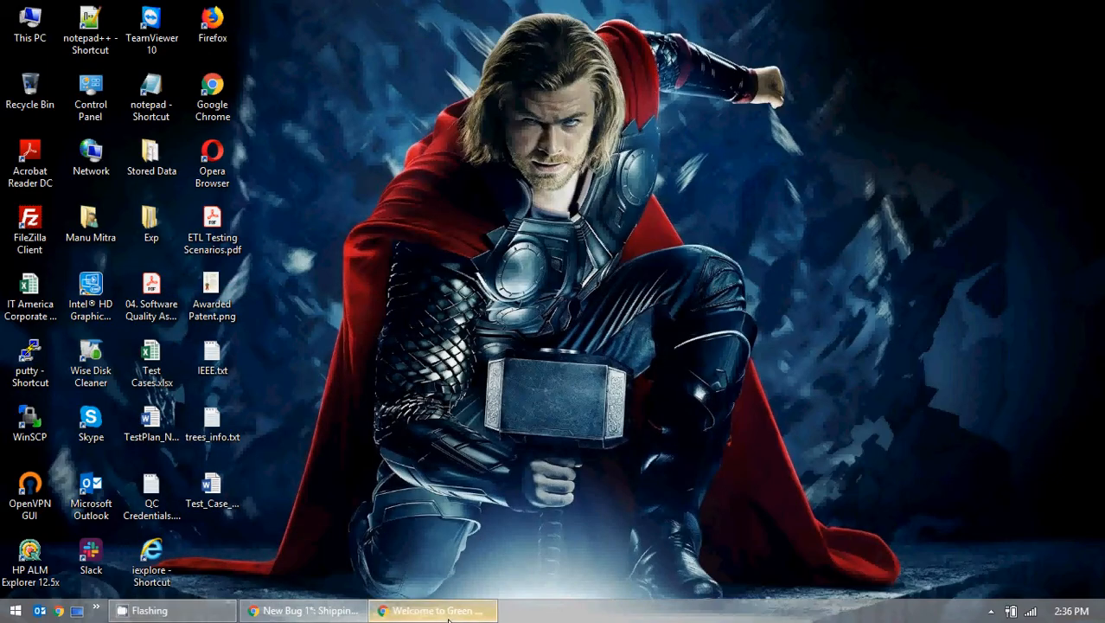
pyautogui.click(433, 611)
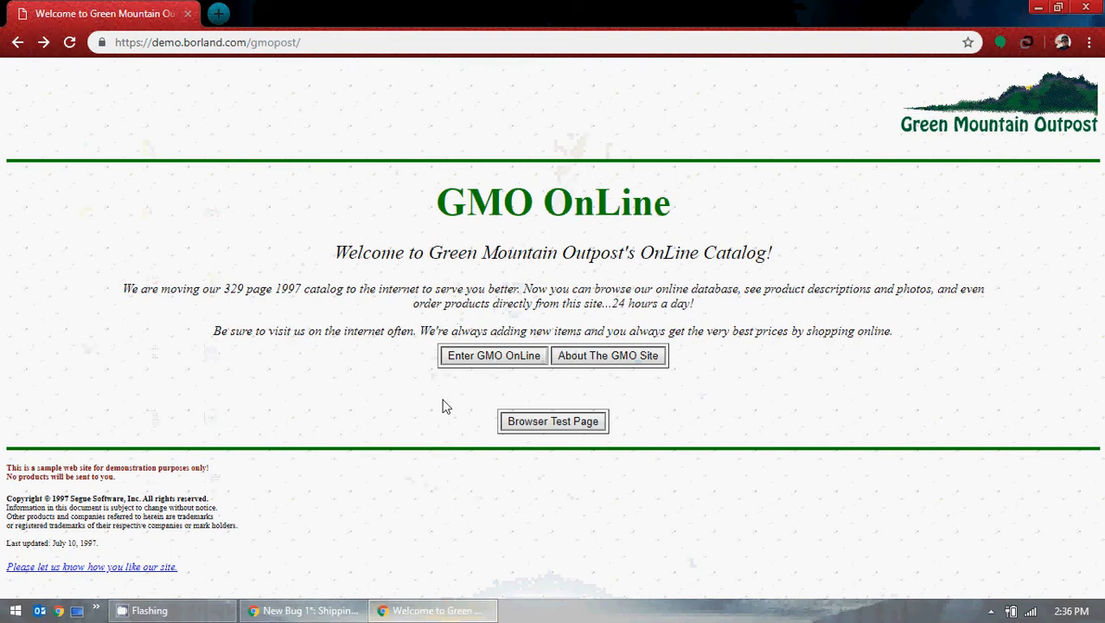
pyautogui.moveTo(49, 498); pyautogui.dragTo(78, 499)
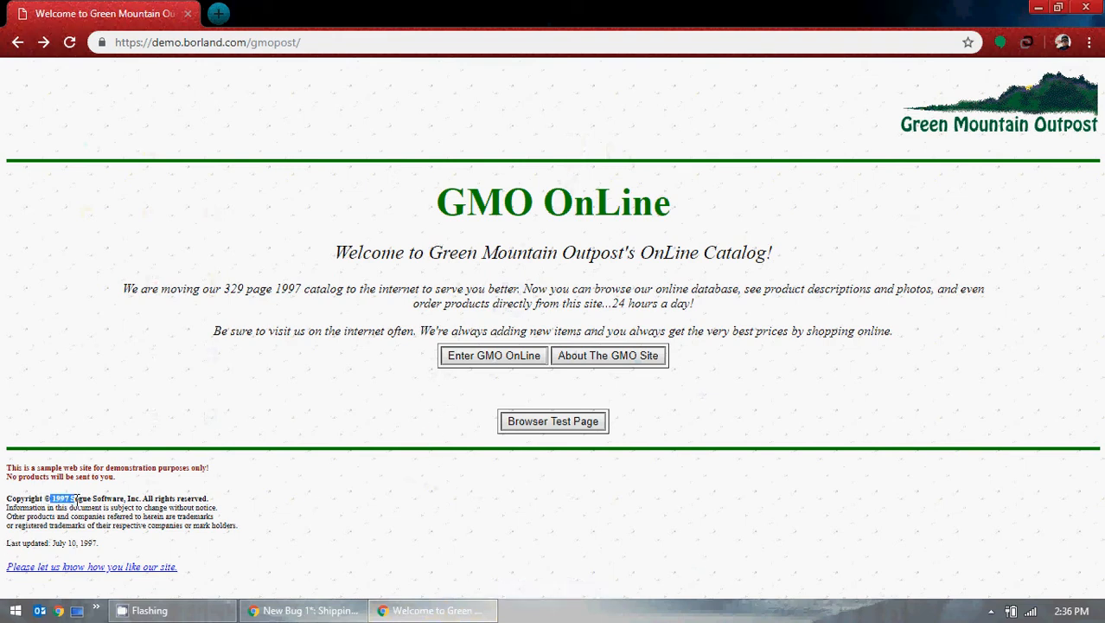
pyautogui.click(568, 427)
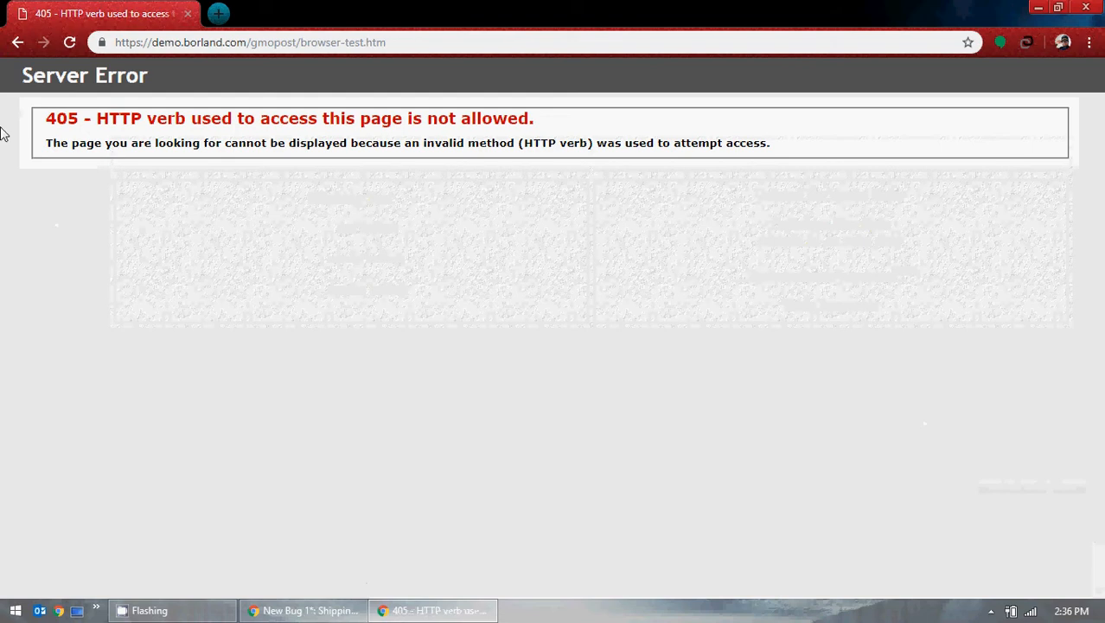
pyautogui.click(17, 42)
pyautogui.click(17, 42)
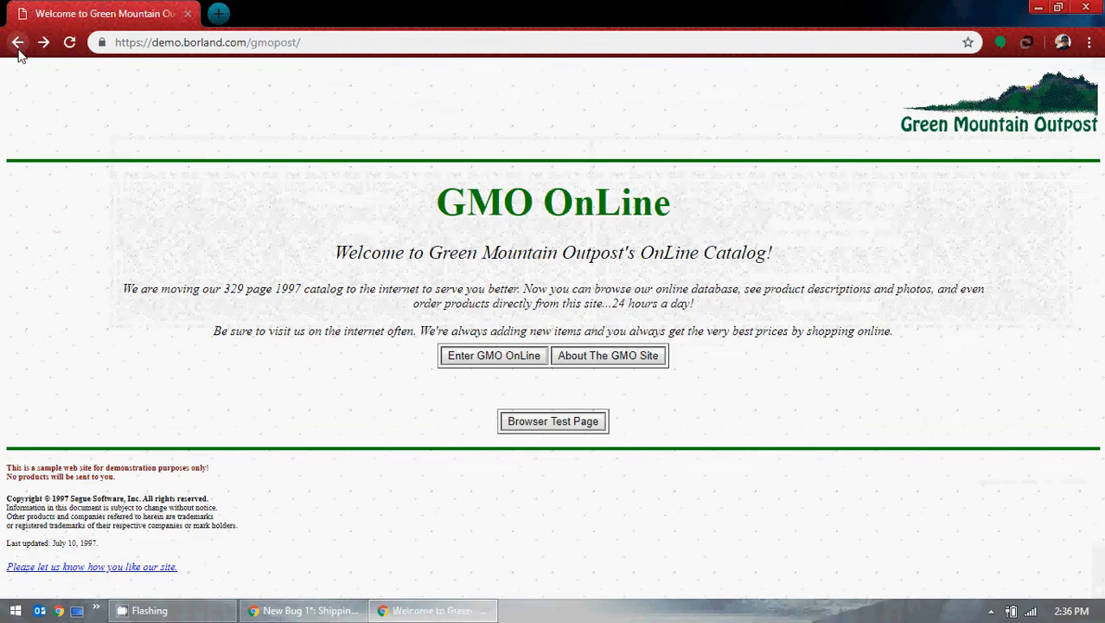
# - Enter the GMO OnLine catalog and set the order quantity to 1000000 for the dome tent, external frame backpack and glacier sun glasses
pyautogui.click(484, 359)
pyautogui.doubleClick(933, 247)
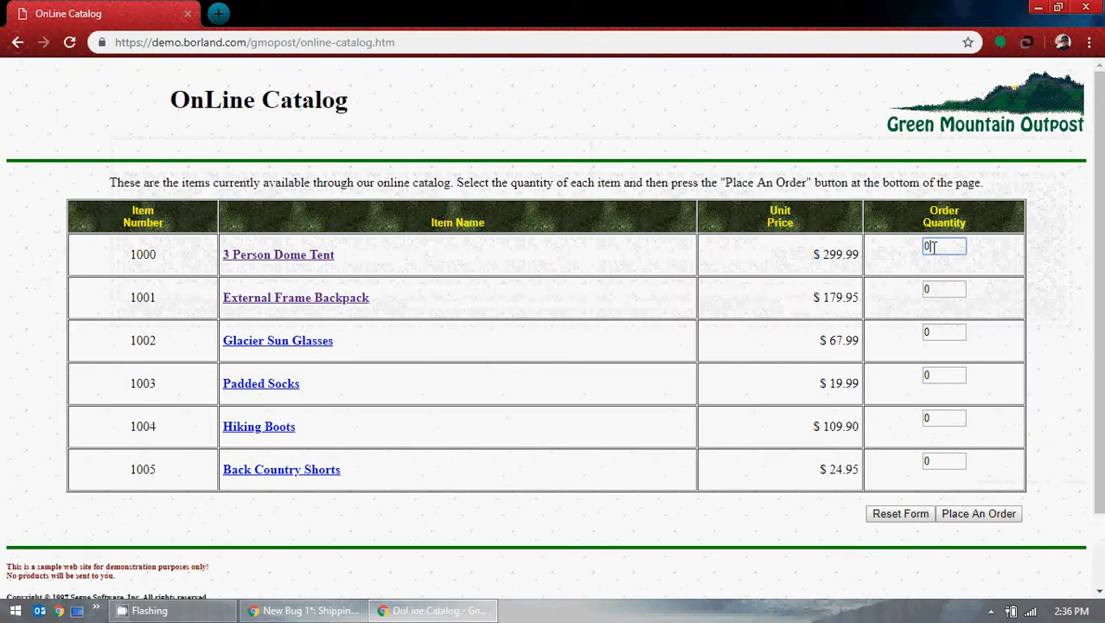
pyautogui.write('1')
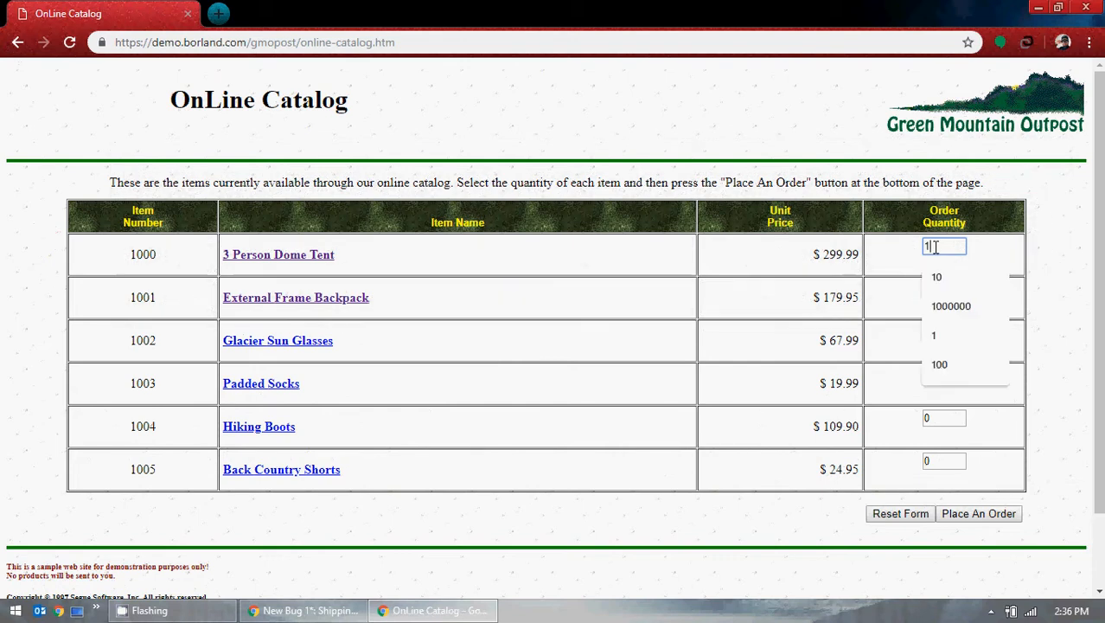
pyautogui.click(947, 307)
pyautogui.click(947, 294)
pyautogui.write('1000000')
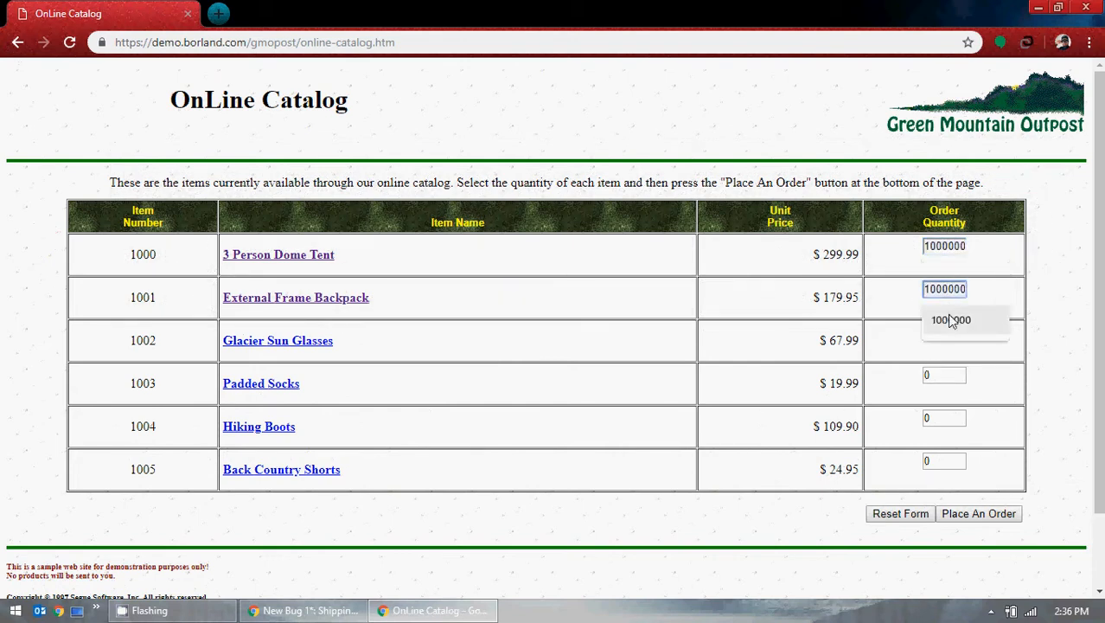
pyautogui.click(947, 317)
pyautogui.doubleClick(950, 335)
pyautogui.write('1')
pyautogui.click(950, 361)
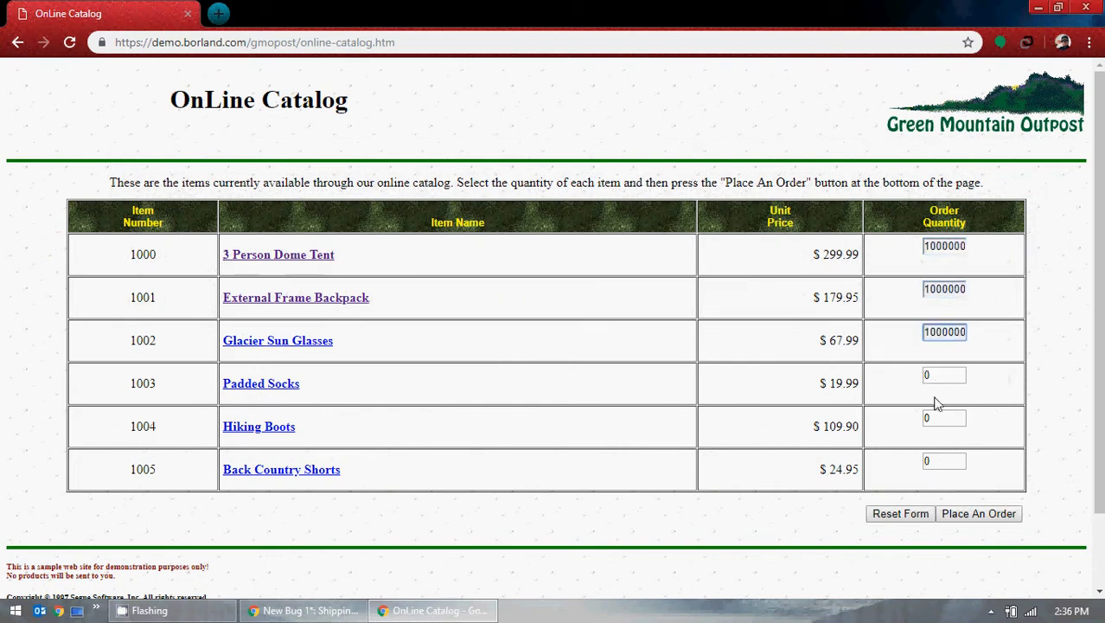
# - Set the order quantity to 1000000 for the padded socks, hiking boots and back country shorts, and place the order
pyautogui.doubleClick(933, 375)
pyautogui.write('1000000')
pyautogui.click(947, 398)
pyautogui.doubleClick(943, 418)
pyautogui.write('1')
pyautogui.click(951, 448)
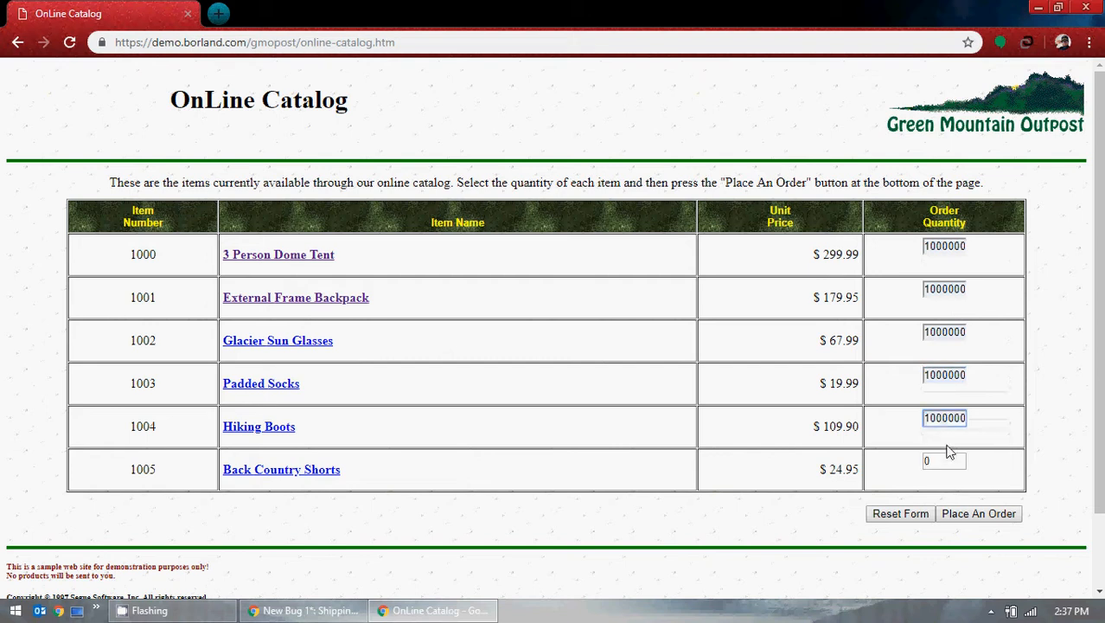
pyautogui.doubleClick(939, 461)
pyautogui.write('1000000')
pyautogui.click(951, 491)
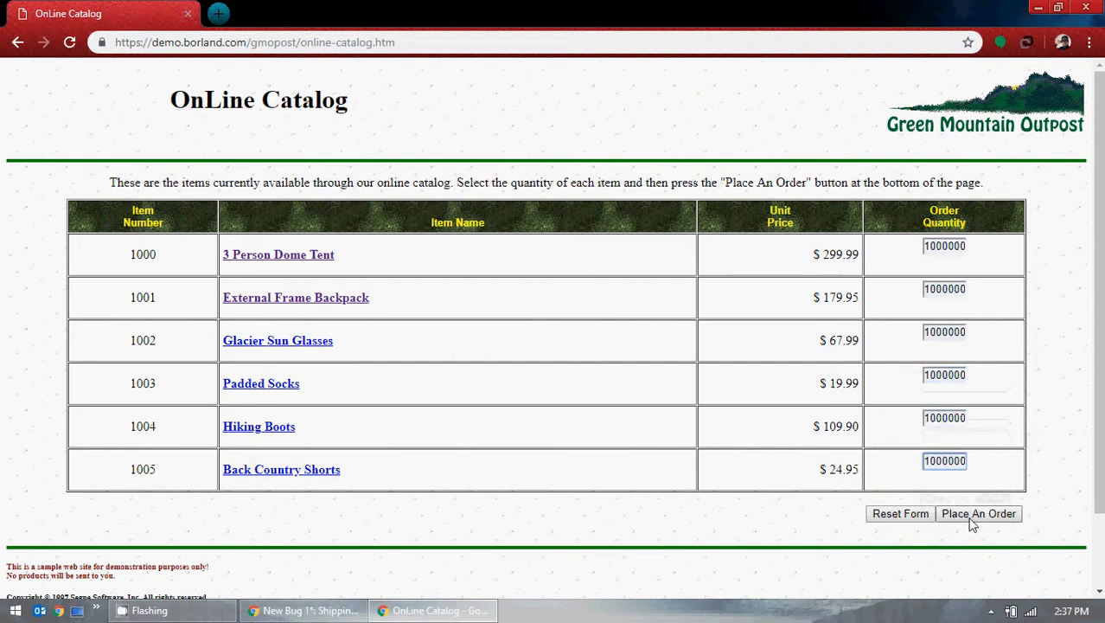
pyautogui.click(969, 516)
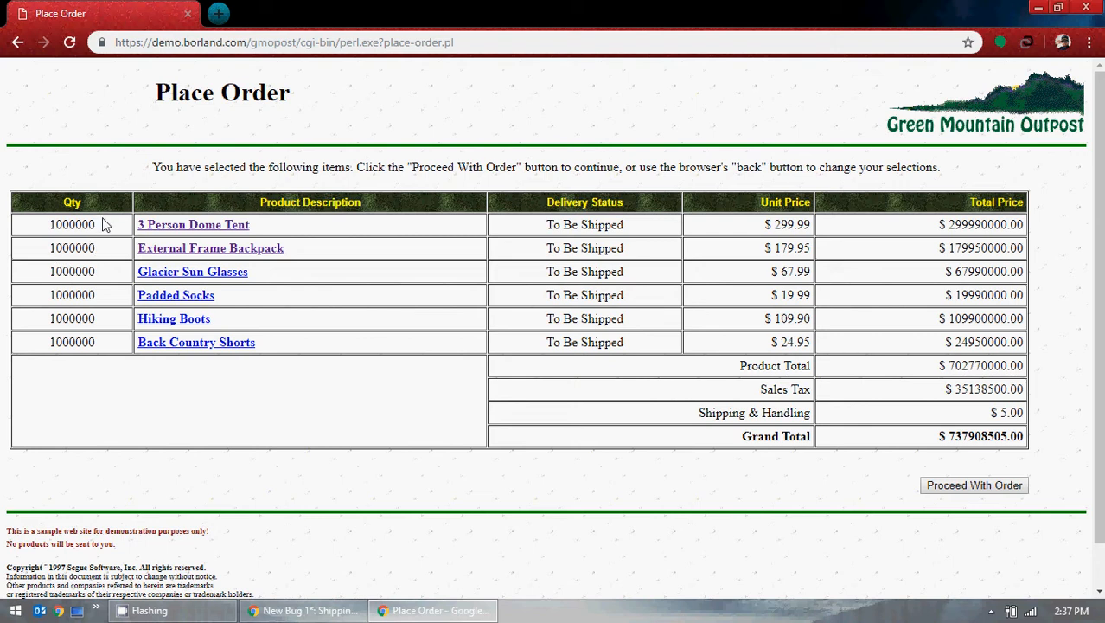
# - Highlight the first three item quantities, the dome tent's total price and the sales tax in the order summary
pyautogui.moveTo(96, 225); pyautogui.dragTo(48, 227)
pyautogui.moveTo(102, 251); pyautogui.dragTo(36, 254)
pyautogui.moveTo(102, 282); pyautogui.dragTo(58, 284)
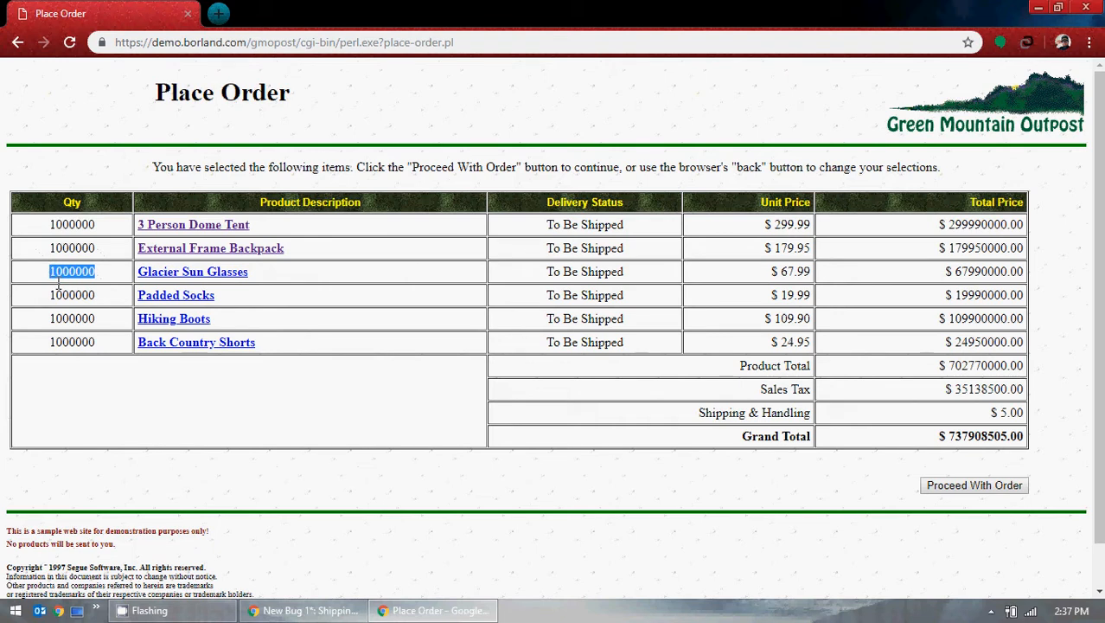
pyautogui.click(952, 225)
pyautogui.moveTo(951, 225); pyautogui.dragTo(1011, 226)
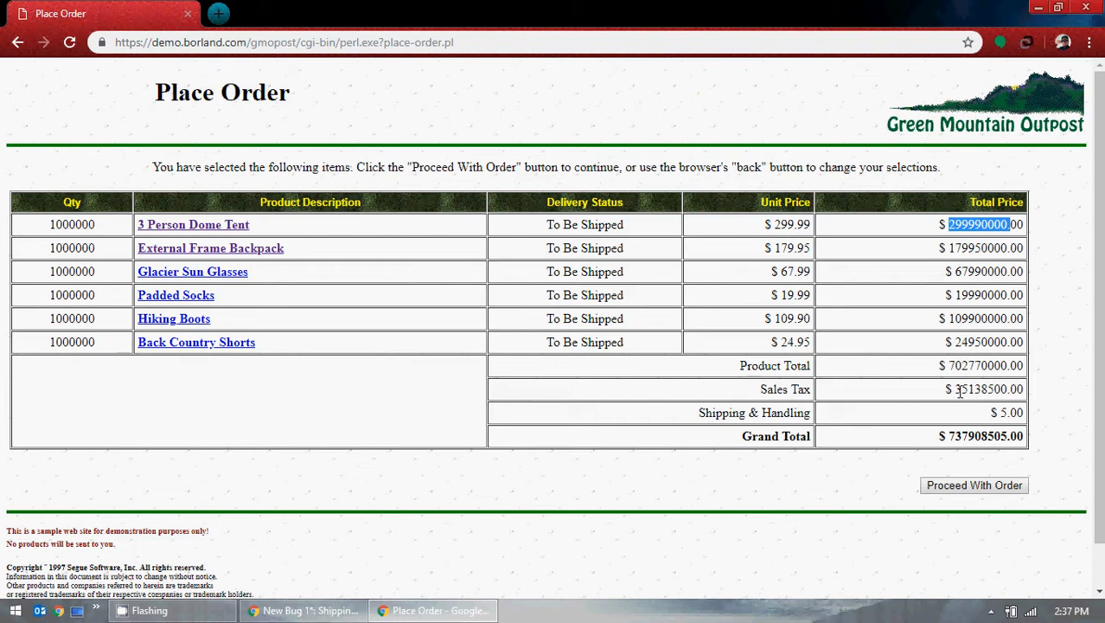
pyautogui.moveTo(954, 389); pyautogui.dragTo(1008, 400)
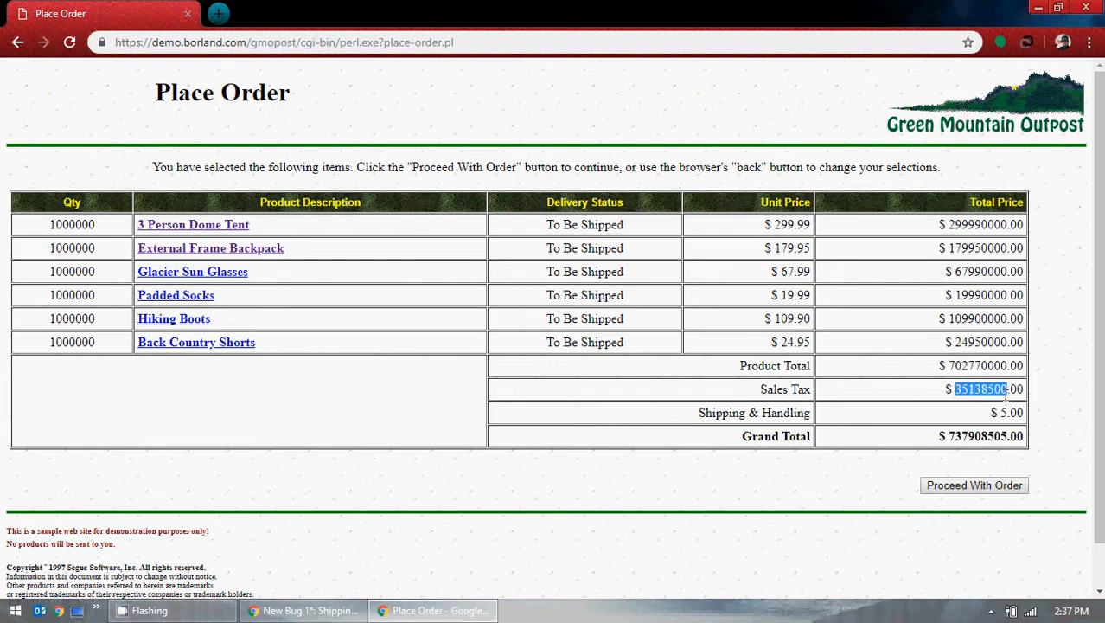
pyautogui.click(952, 393)
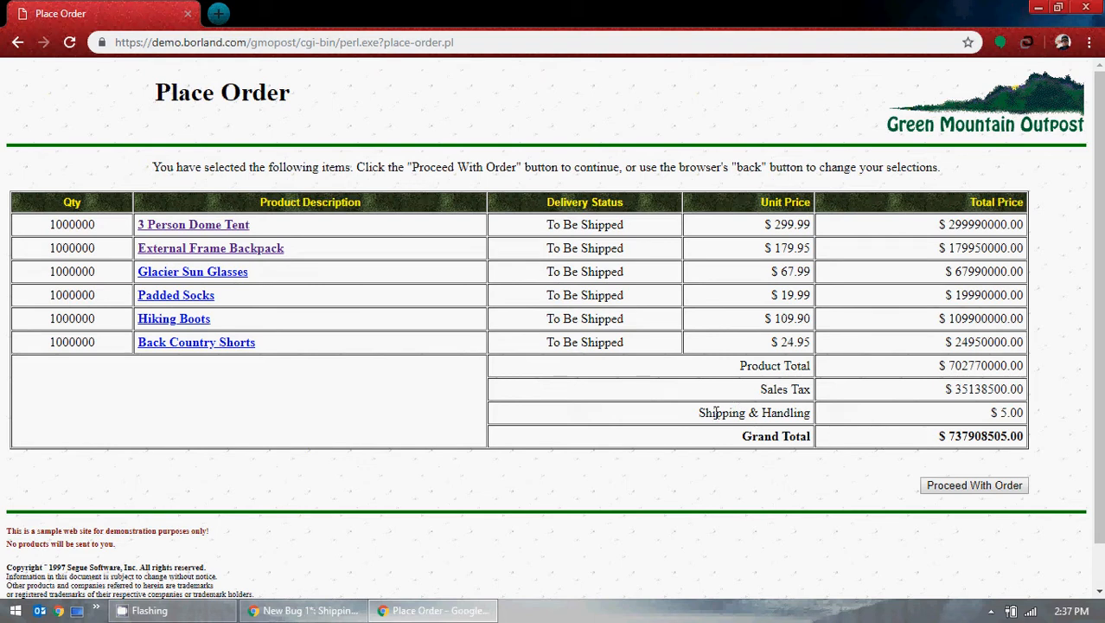
# - Compare the order's Shipping & Handling fee with the quantities of the dome tent and external frame backpack
pyautogui.moveTo(990, 413); pyautogui.dragTo(1027, 419)
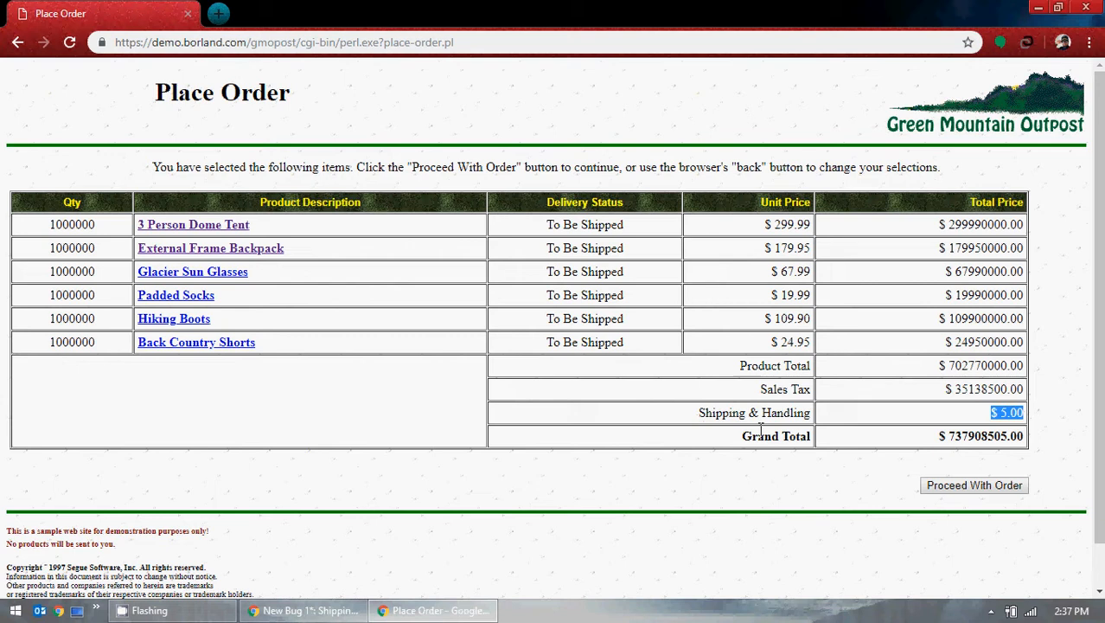
pyautogui.moveTo(99, 226); pyautogui.dragTo(48, 225)
pyautogui.moveTo(114, 253); pyautogui.dragTo(49, 248)
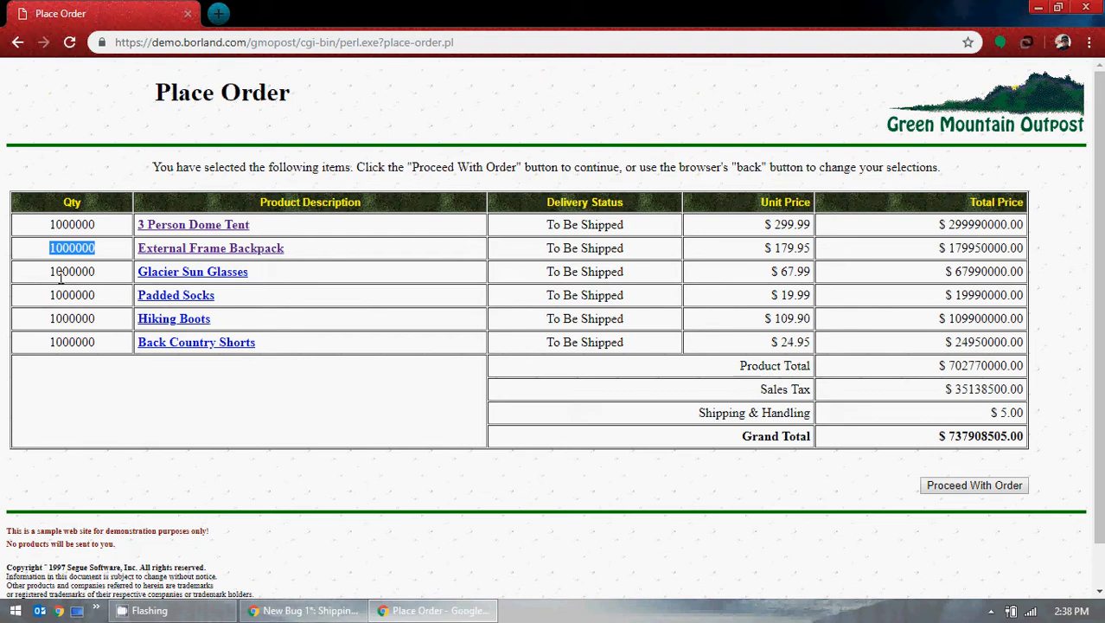
pyautogui.moveTo(990, 413); pyautogui.dragTo(1014, 417)
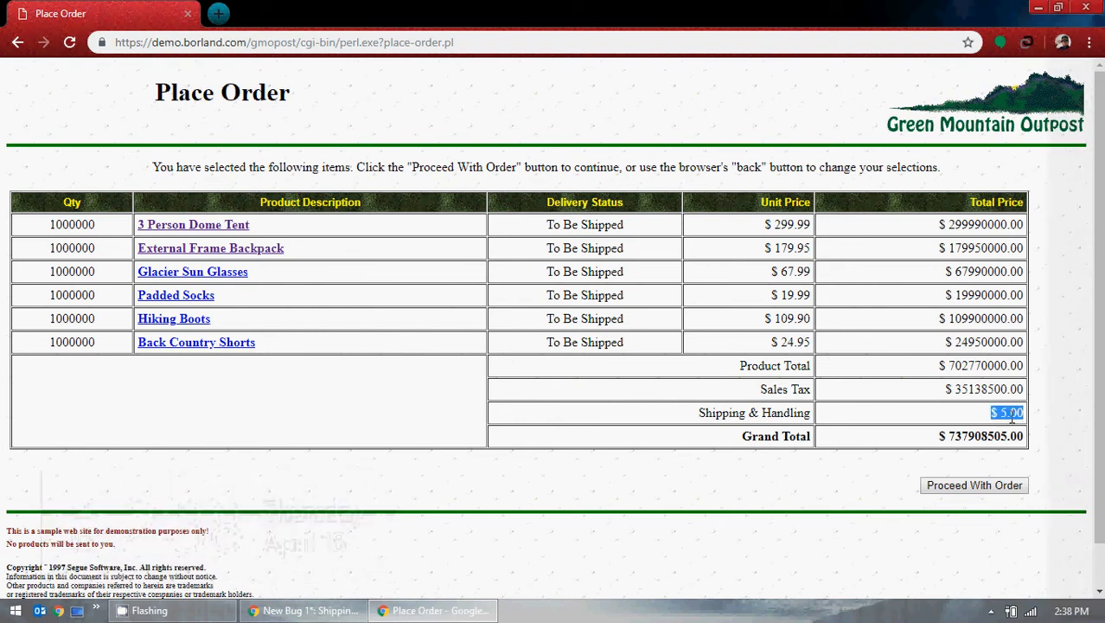
# - Compare the dome tent's order quantity with the Shipping & Handling fee in the order summary
pyautogui.moveTo(109, 225); pyautogui.dragTo(42, 226)
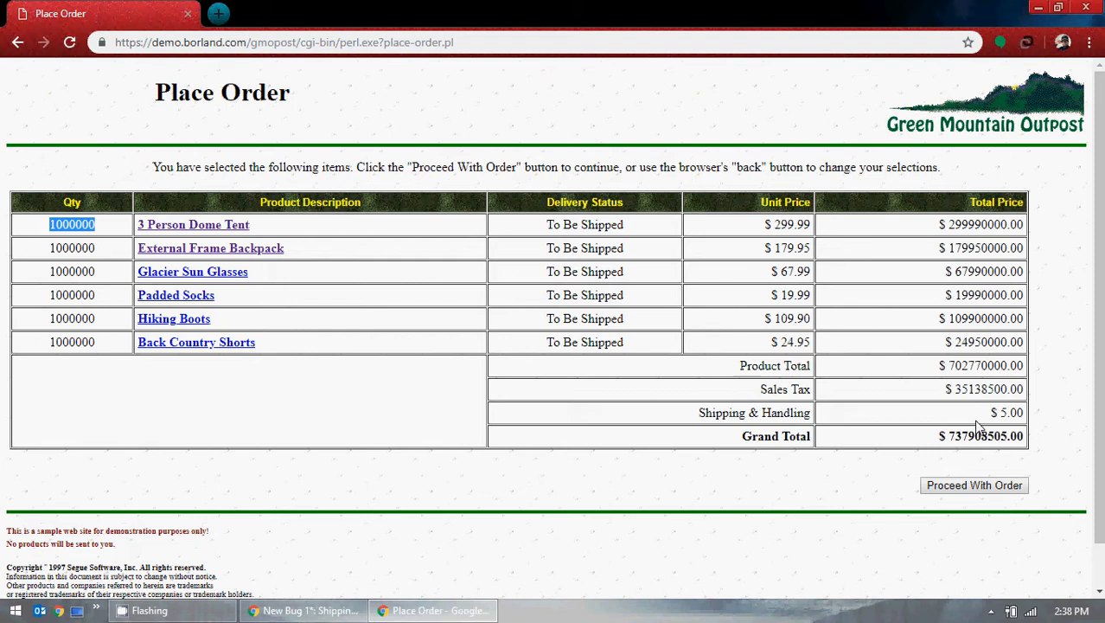
pyautogui.click(862, 418)
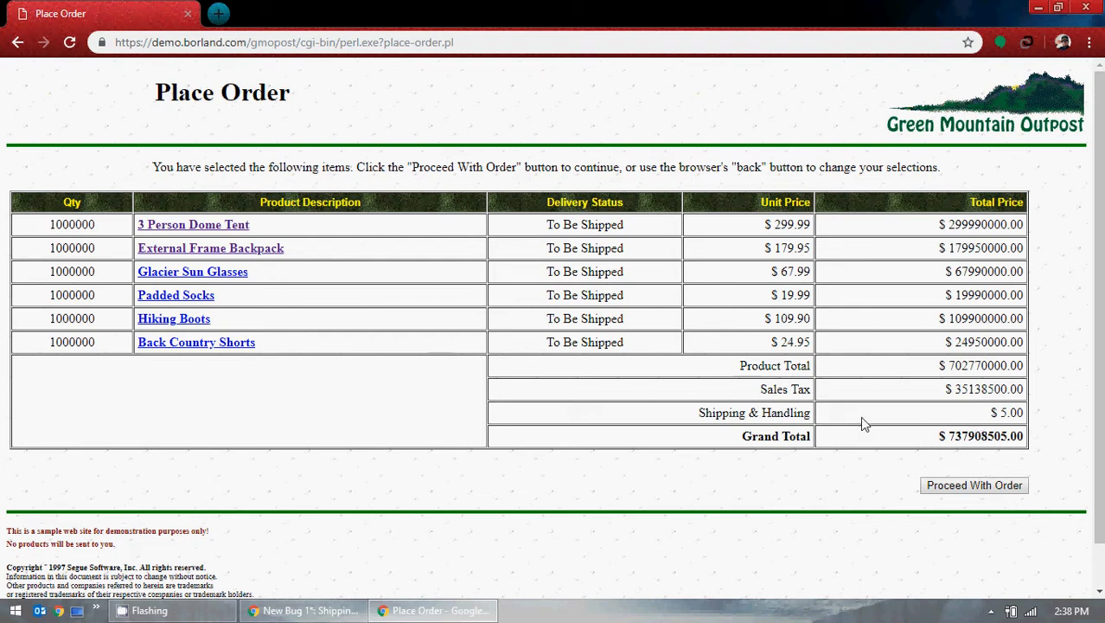
pyautogui.moveTo(993, 414); pyautogui.dragTo(1025, 414)
pyautogui.click(870, 262)
# - Switch to Paint, paste the Place Order screenshot and select a rectangle of about 1361 × 706 px that excludes the browser's tab strip
pyautogui.click(15, 610)
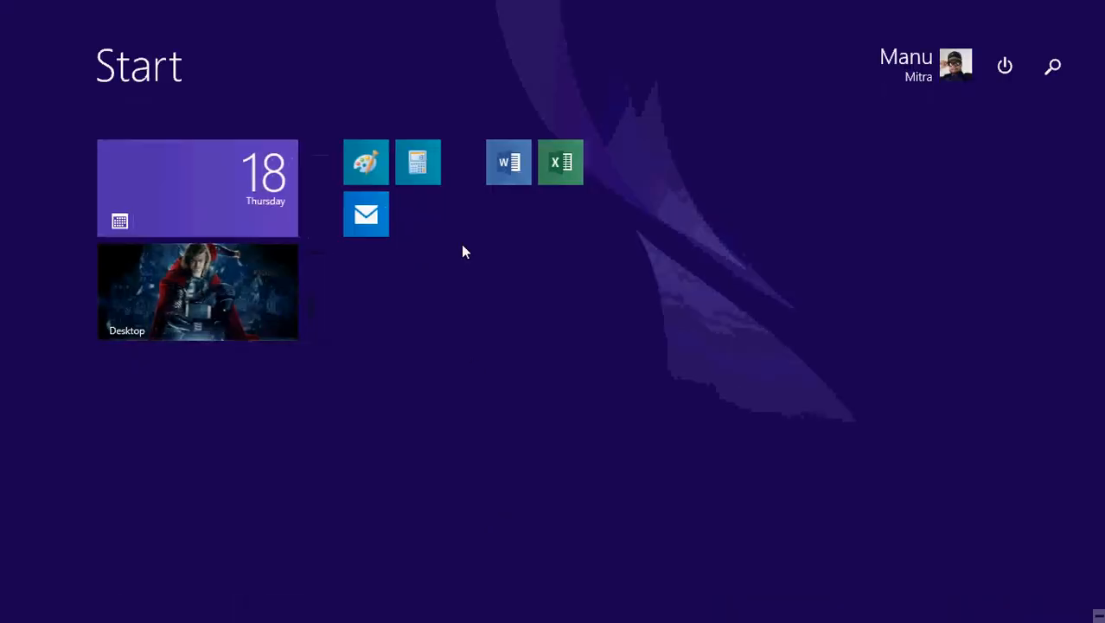
pyautogui.click(366, 161)
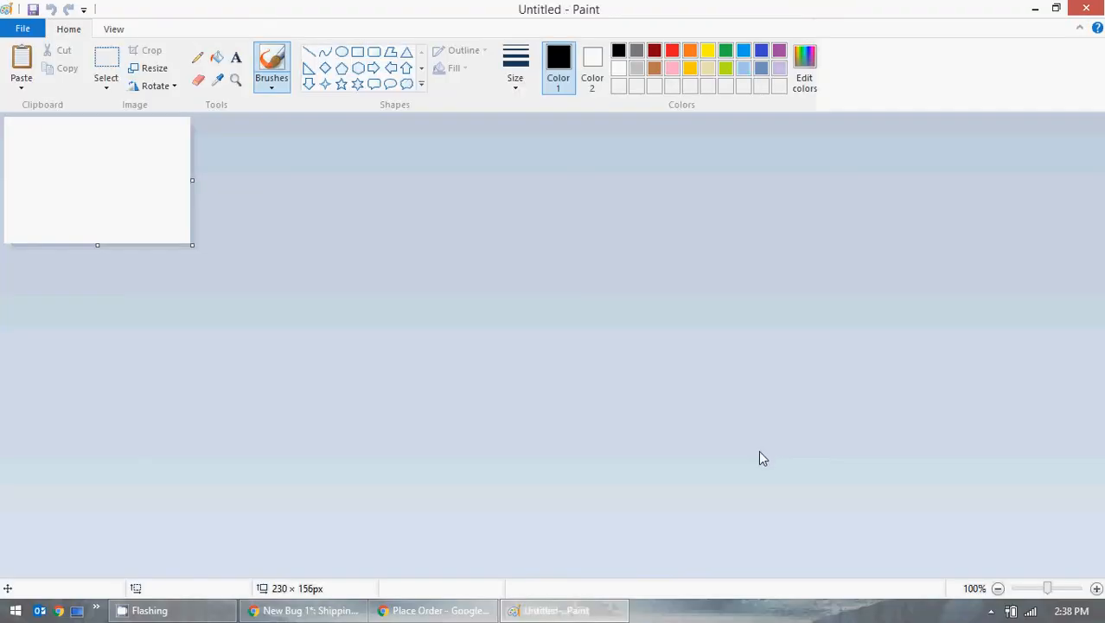
pyautogui.hotkey('ctrl', 'v')
pyautogui.click(105, 90)
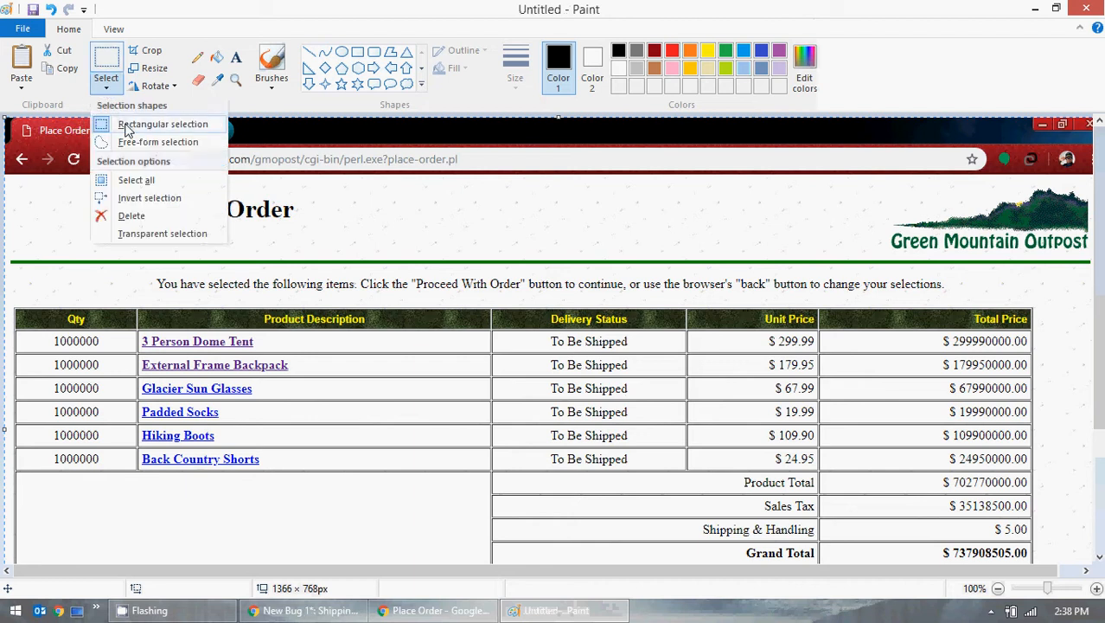
pyautogui.click(163, 124)
pyautogui.moveTo(4, 146); pyautogui.dragTo(1099, 533)
# - Start a new picture without saving the full screenshot and paste the cropped Place Order area into it
pyautogui.click(23, 29)
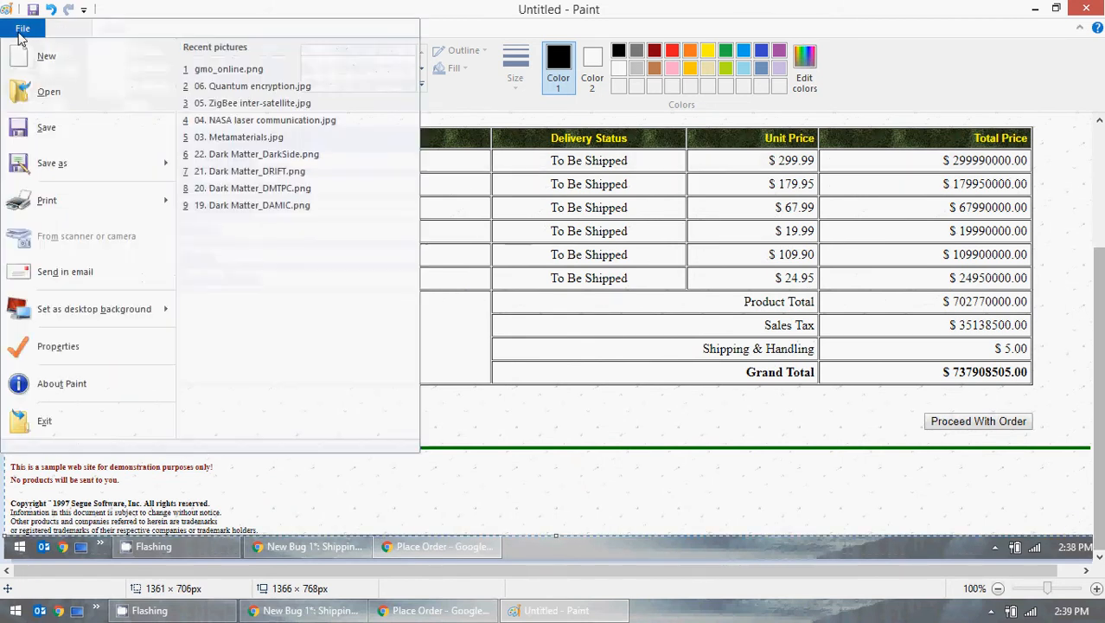
pyautogui.click(66, 65)
pyautogui.click(606, 309)
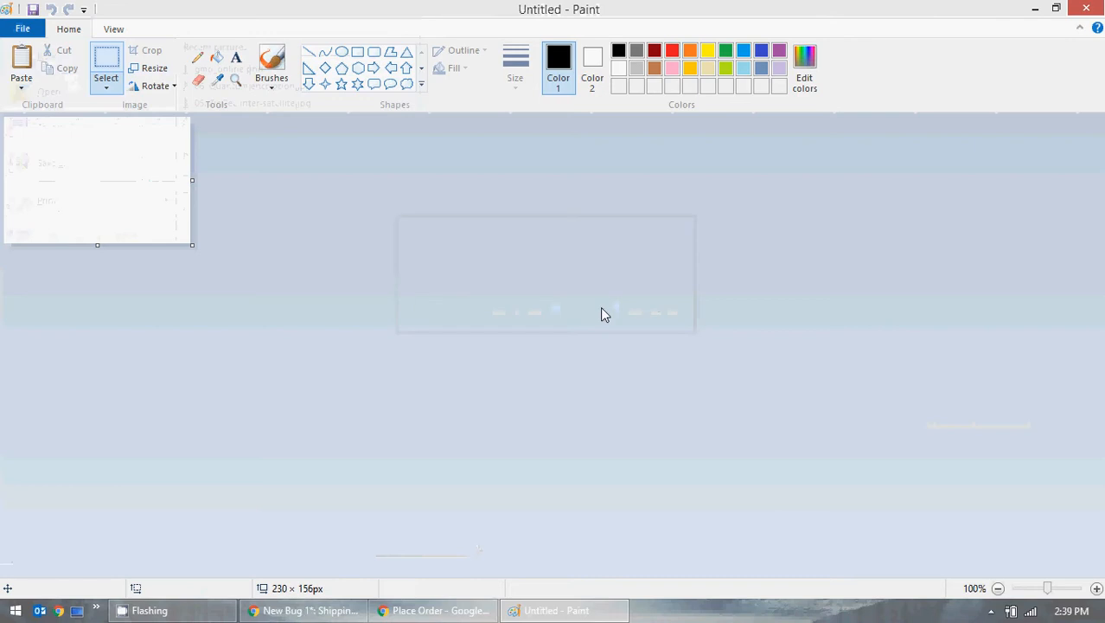
pyautogui.hotkey('ctrl', 'v')
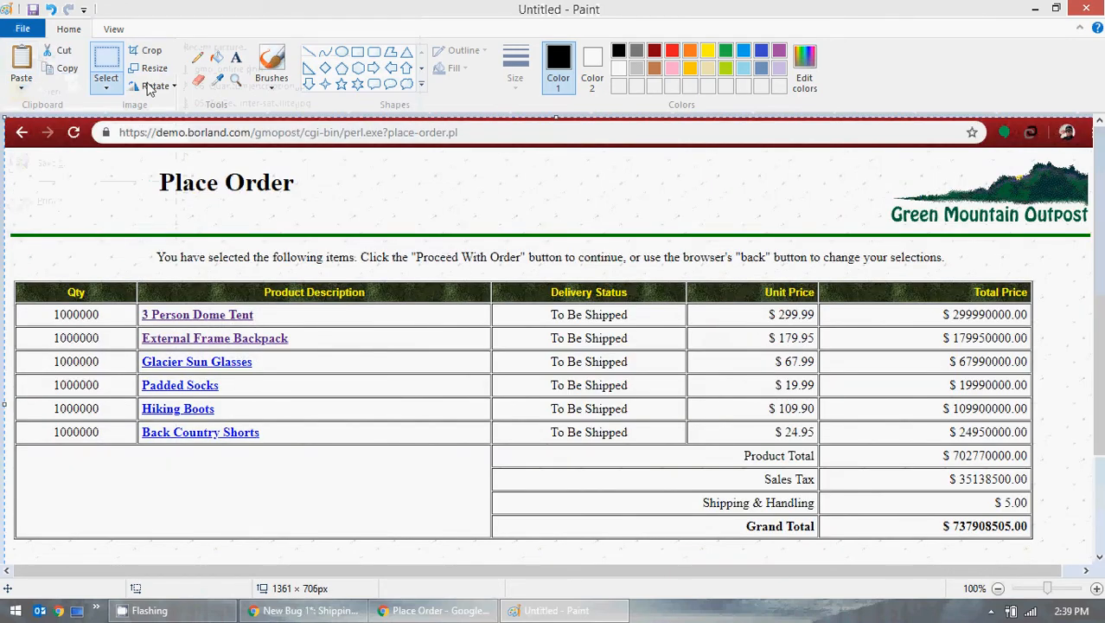
# - Draw a thicker red rounded rectangle of about 426 × 34 px around the Shipping & Handling row and its fee
pyautogui.click(374, 51)
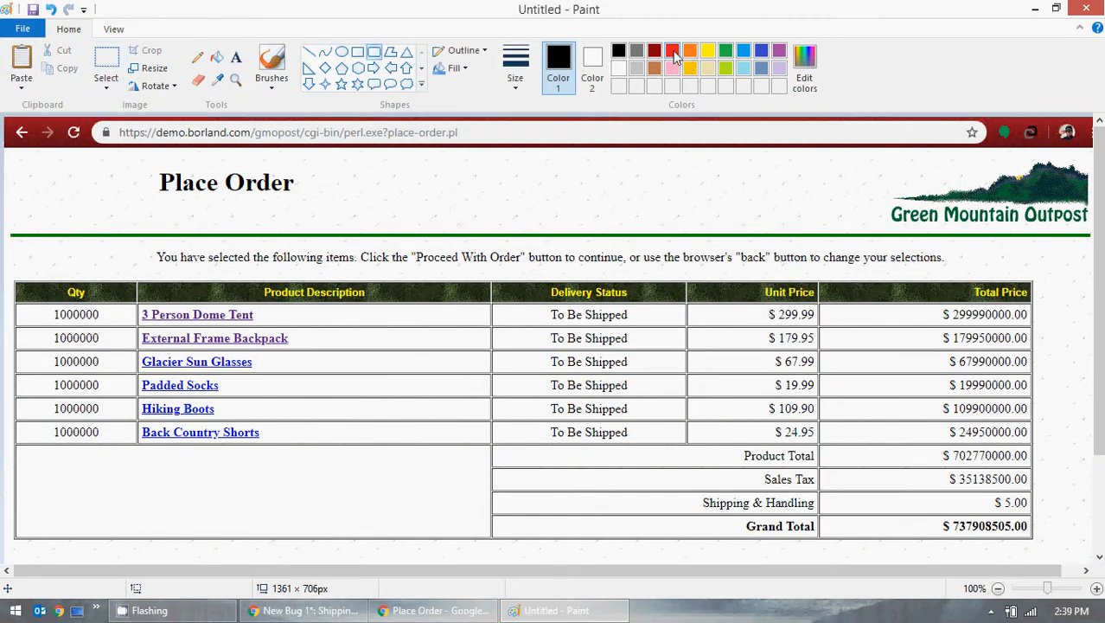
pyautogui.click(672, 50)
pyautogui.click(515, 67)
pyautogui.click(551, 144)
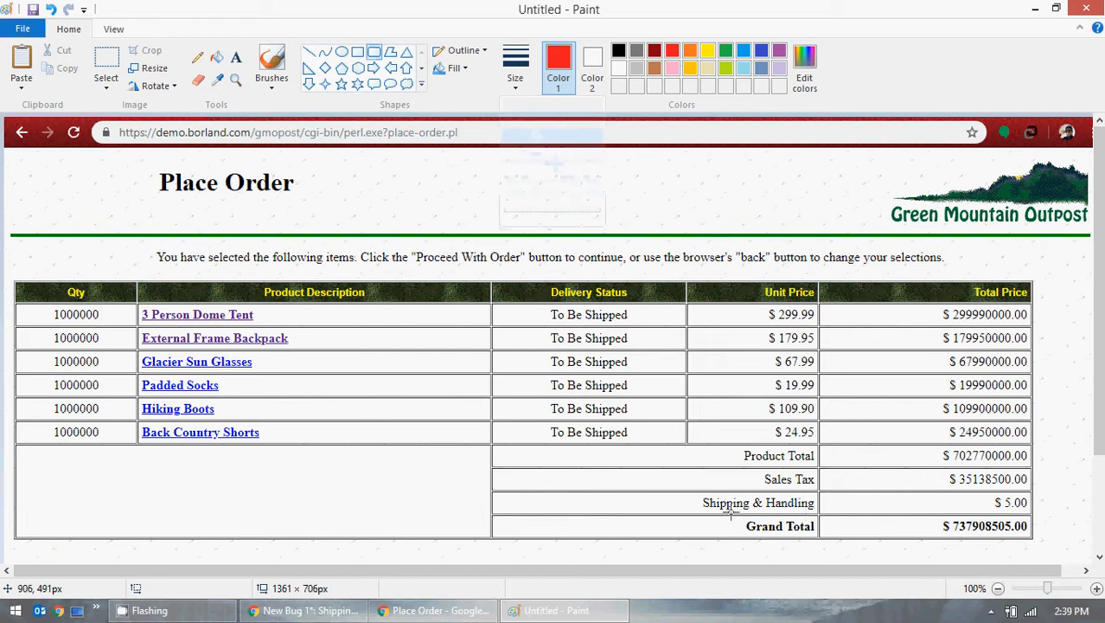
pyautogui.moveTo(694, 488); pyautogui.dragTo(1038, 516)
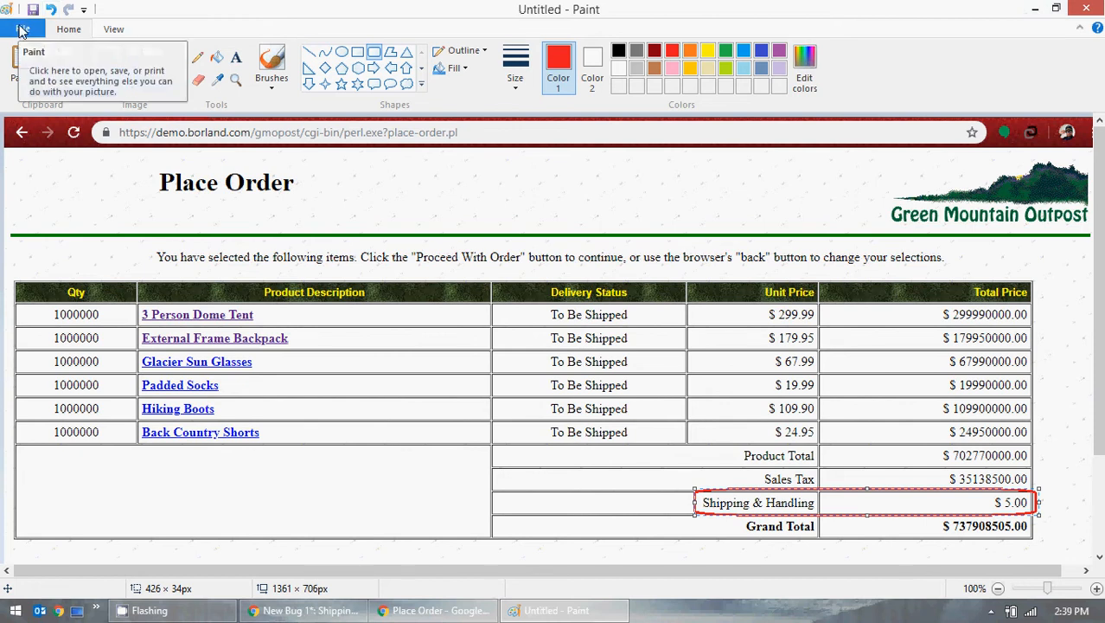
# - Minimize Paint and the order page, refresh the desktop, and return to the new bug form in Azure DevOps
pyautogui.click(1029, 9)
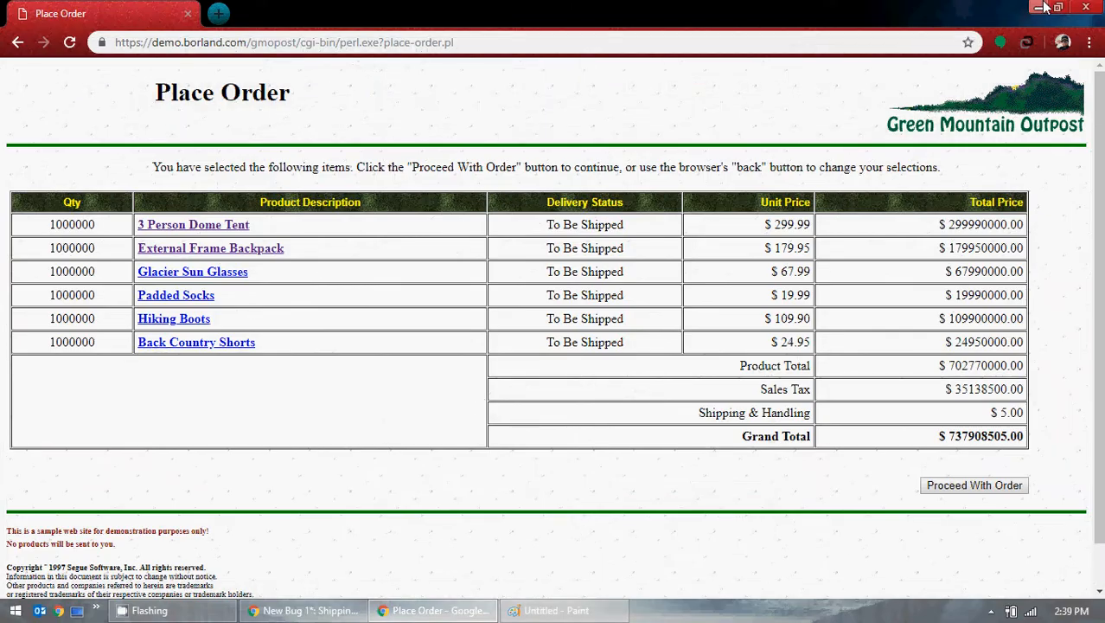
pyautogui.click(1041, 8)
pyautogui.rightClick(686, 257)
pyautogui.click(718, 299)
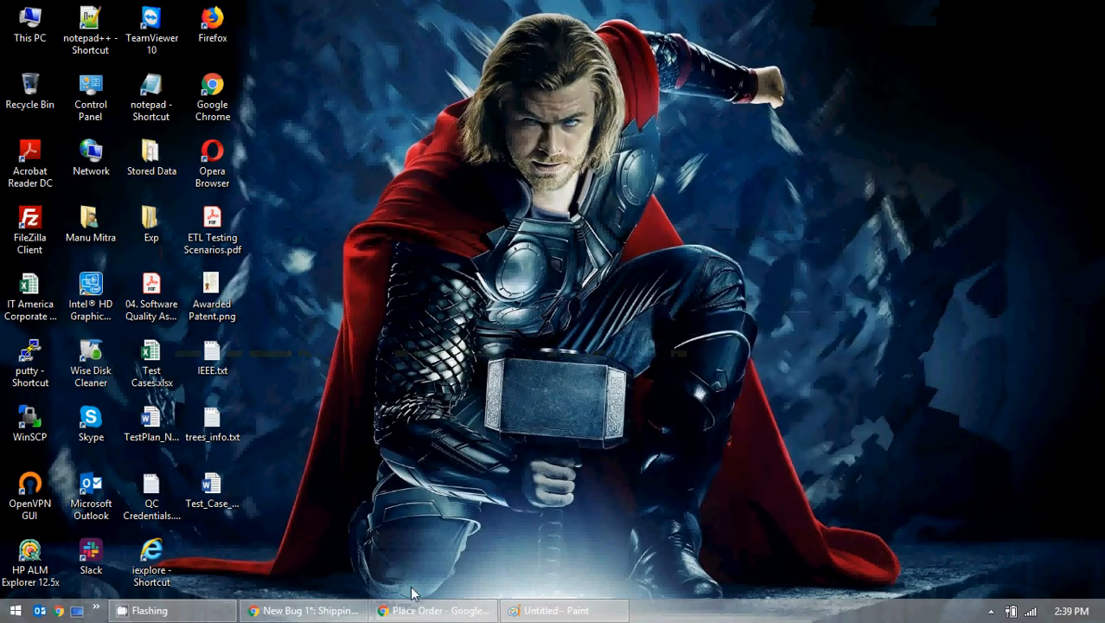
pyautogui.click(307, 609)
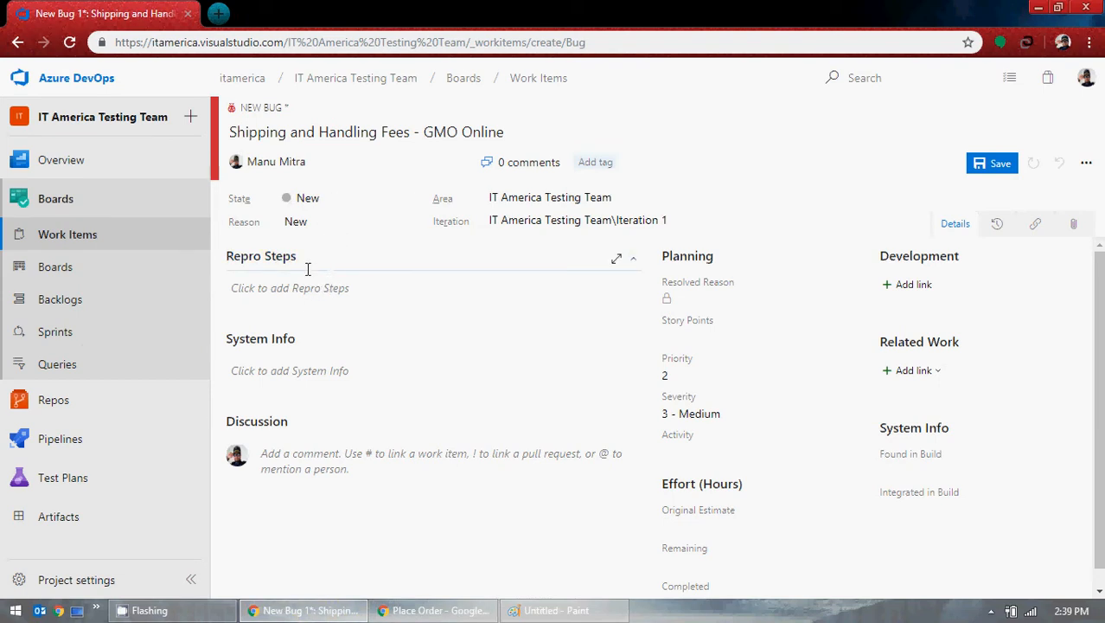
# - Add the tags GMO and GMO Online to the new bug
pyautogui.click(531, 132)
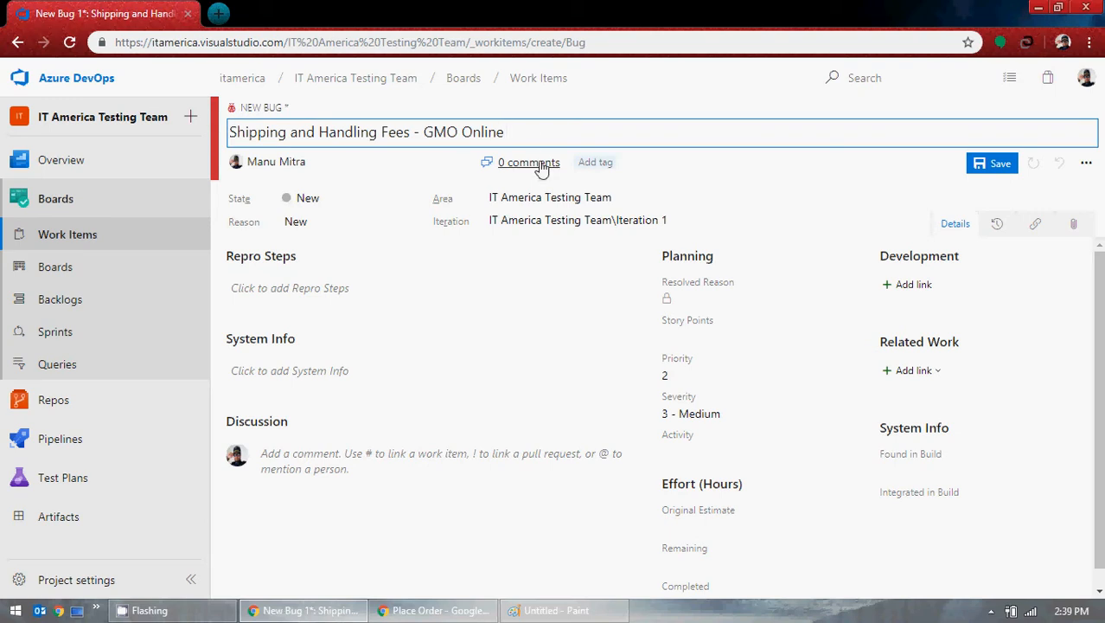
pyautogui.click(597, 163)
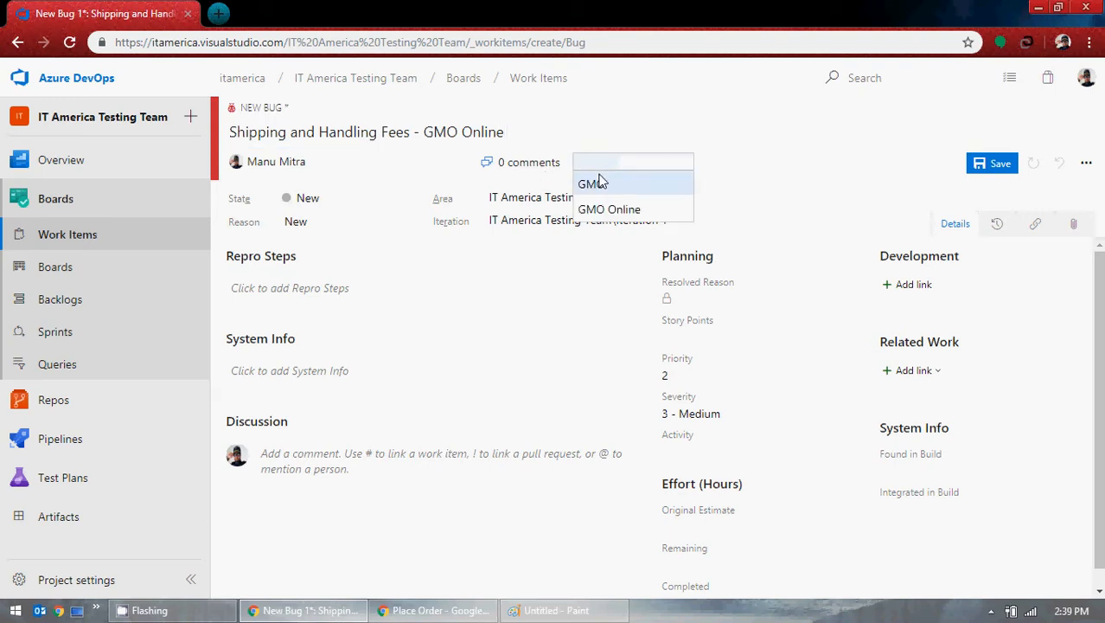
pyautogui.click(597, 183)
pyautogui.click(659, 187)
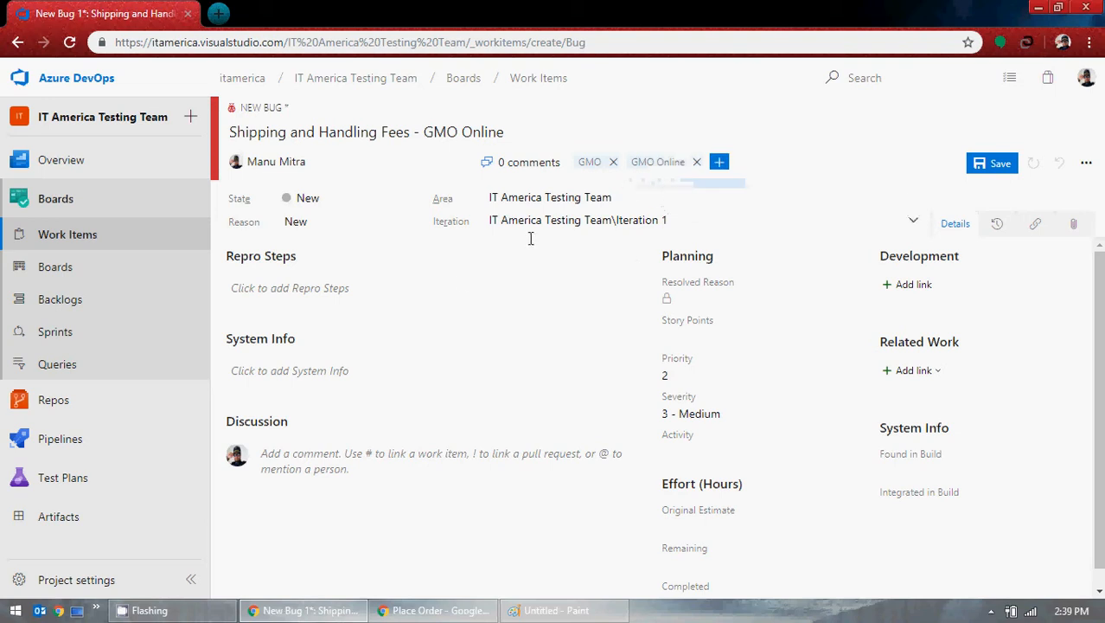
# - Enter in Repro Steps: "Whenever I am trying to order in large quantities, Shipping and Handling Fee is showing as $5."
pyautogui.click(295, 303)
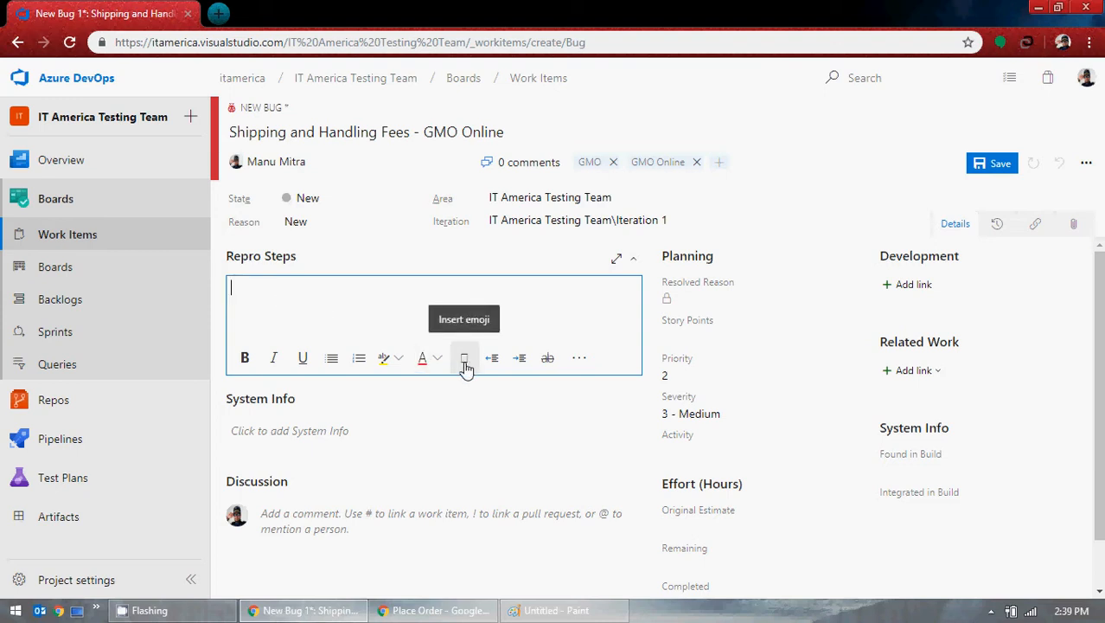
pyautogui.click(579, 359)
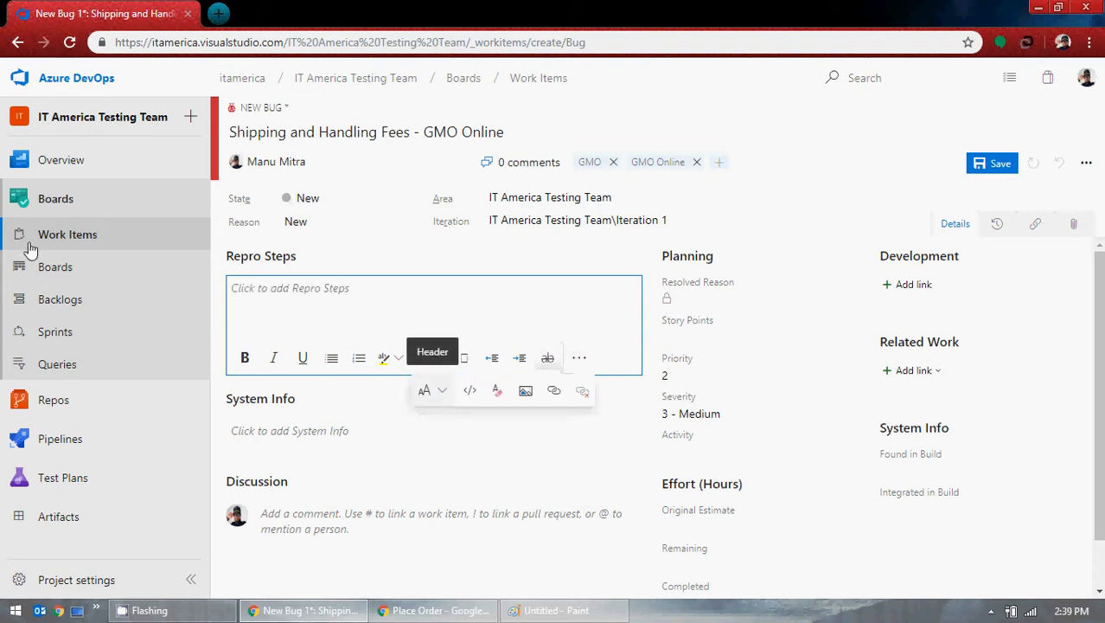
pyautogui.click(302, 297)
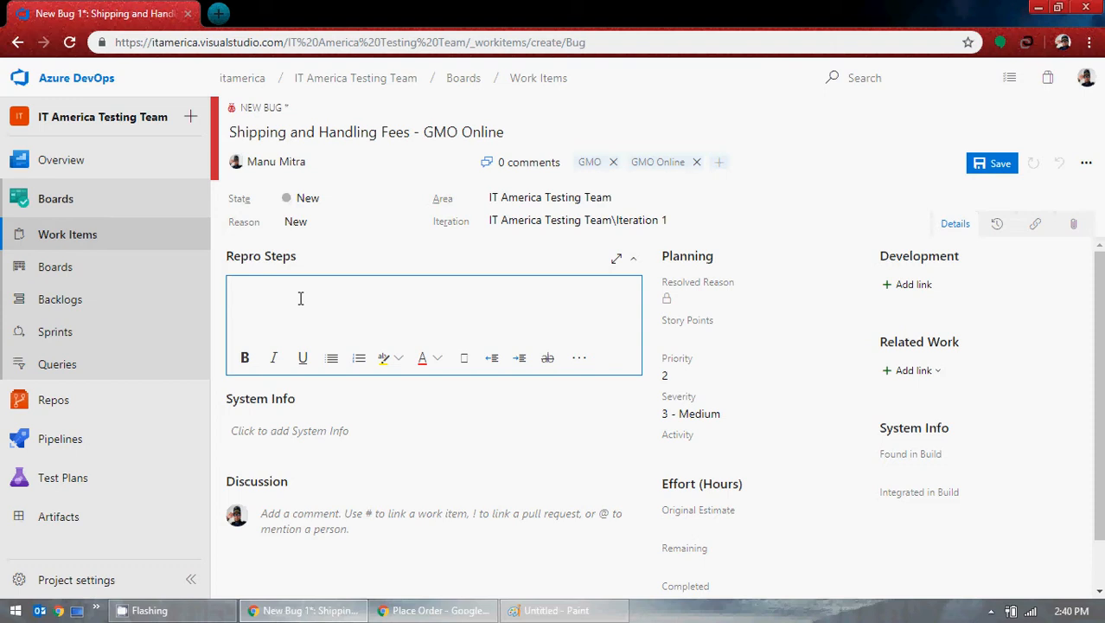
pyautogui.write('Whenever I am trying to orde')
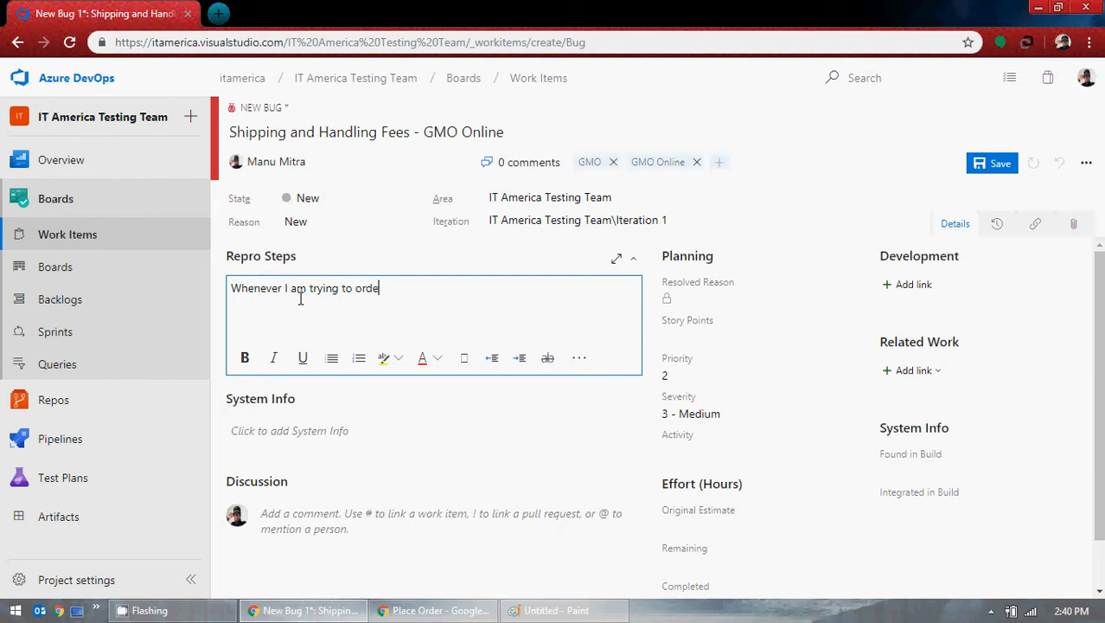
pyautogui.write('r in large quantities')
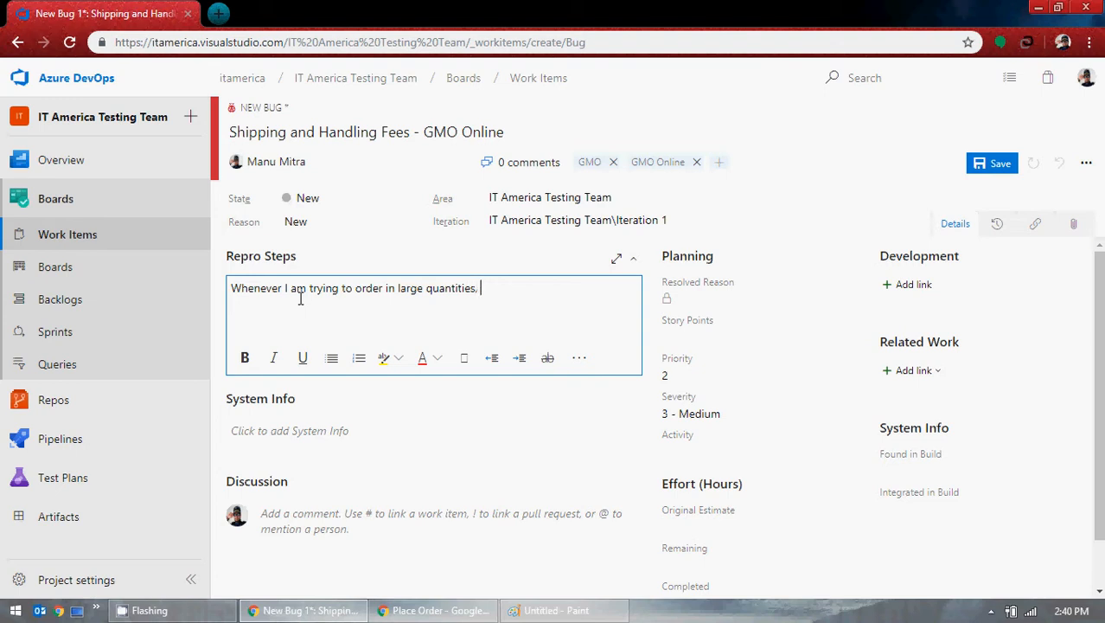
pyautogui.write(', Shu')
pyautogui.press('BackSpace')
pyautogui.write('ipping and Handling F')
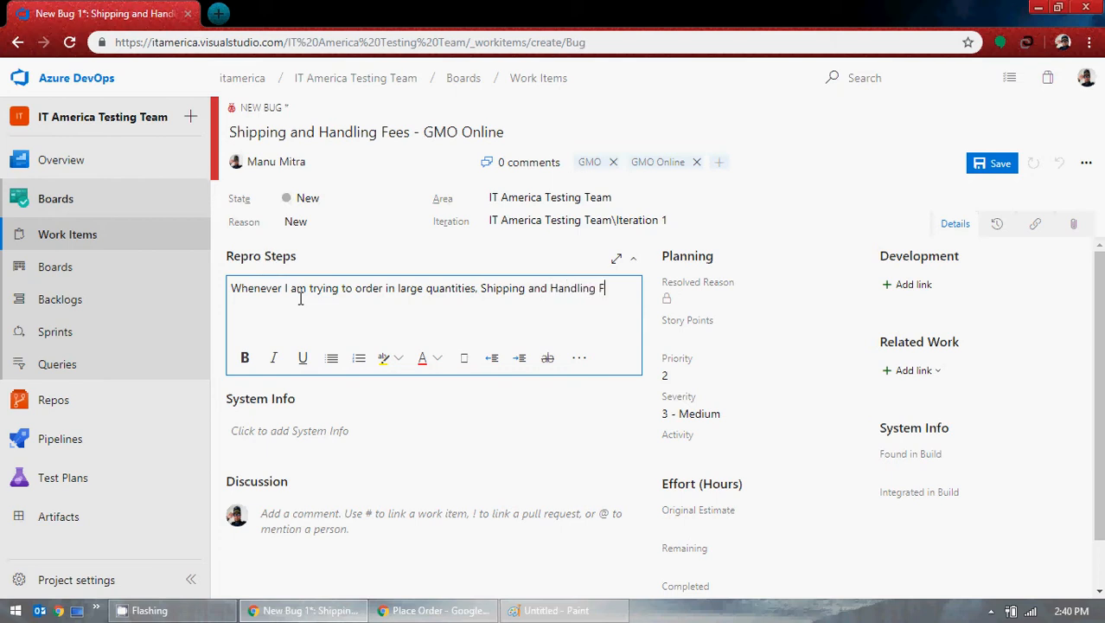
pyautogui.write('ee is showing as ')
pyautogui.write('$9')
pyautogui.write('.')
# - Add the line "For more information, please view the screenshot." to Repro Steps, followed by an empty line
pyautogui.write('Go')
pyautogui.write('t')
pyautogui.press('BackSpace')
pyautogui.press('BackSpace')
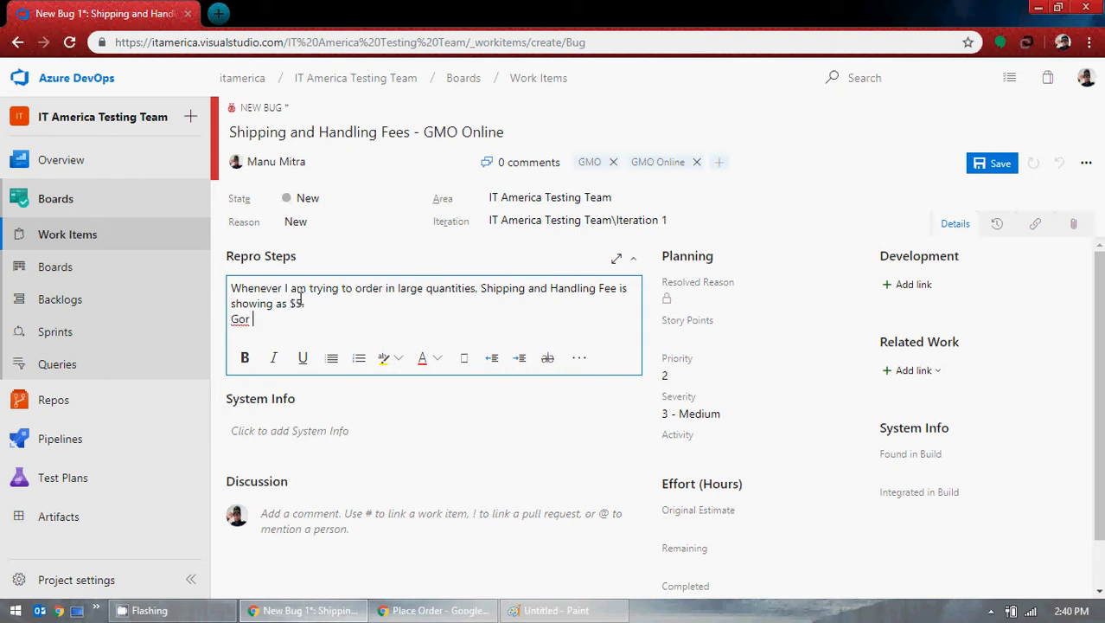
pyautogui.write('For more informatio')
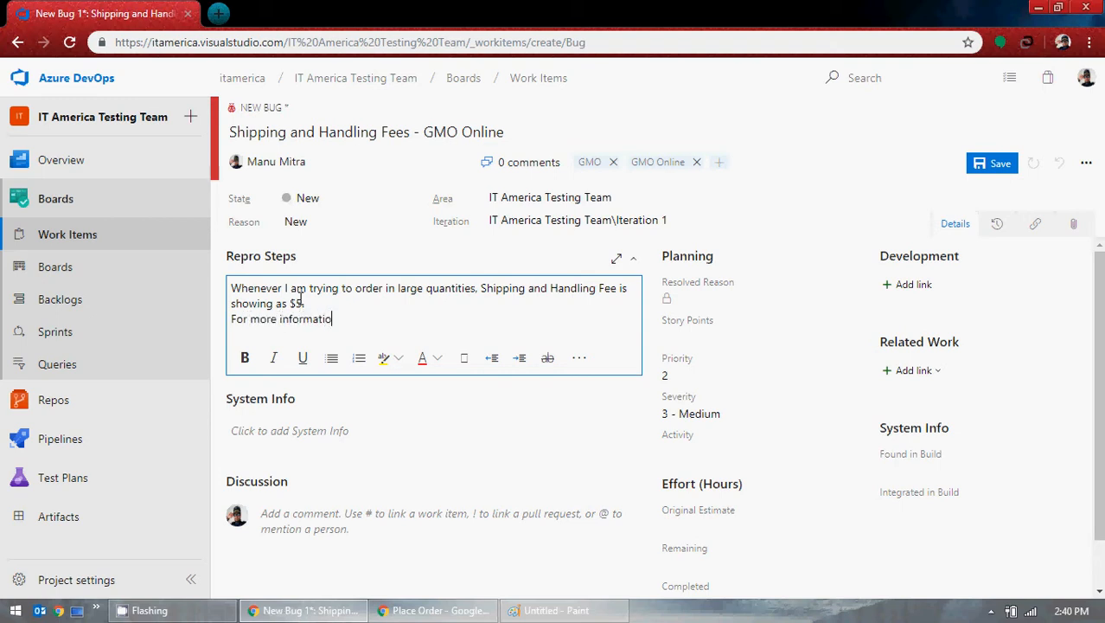
pyautogui.write('n, please view the scr')
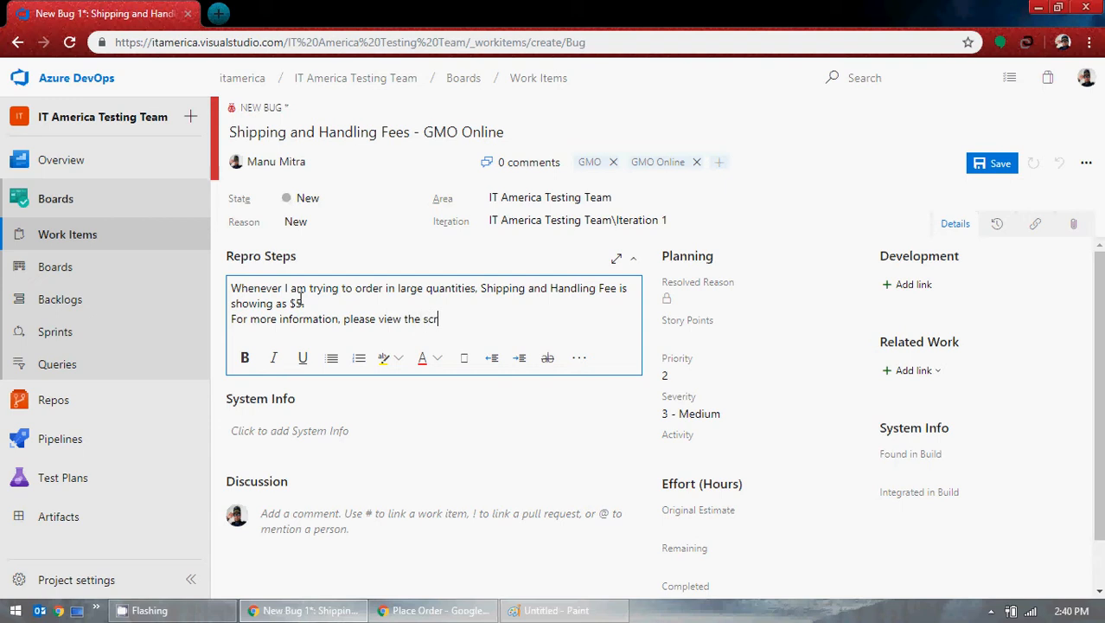
pyautogui.write('eenshot.')
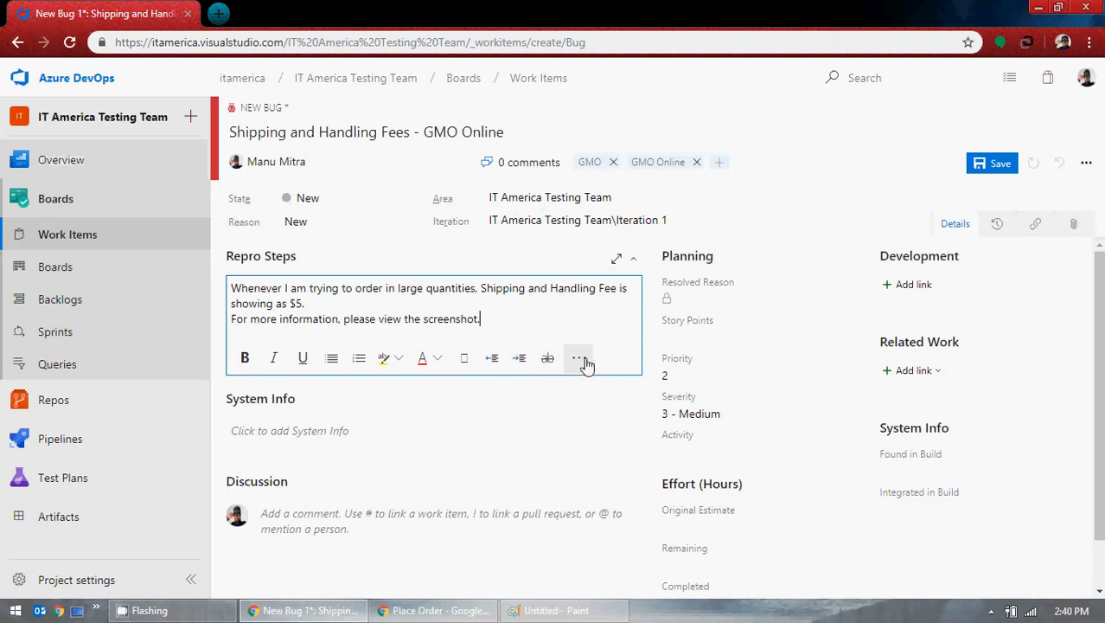
pyautogui.press('Return')
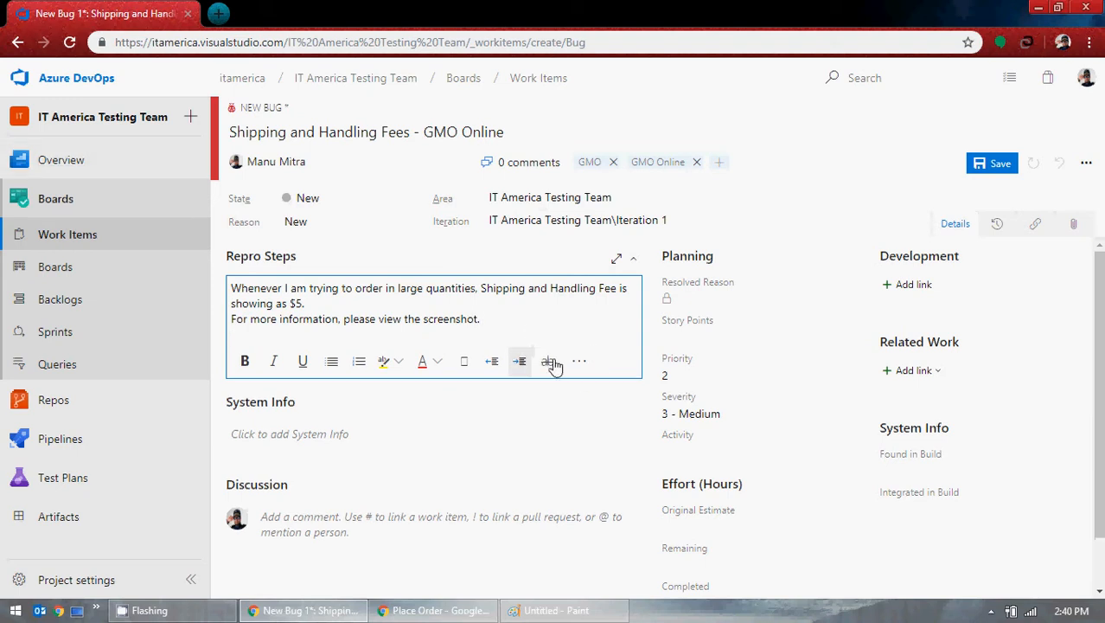
pyautogui.click(581, 366)
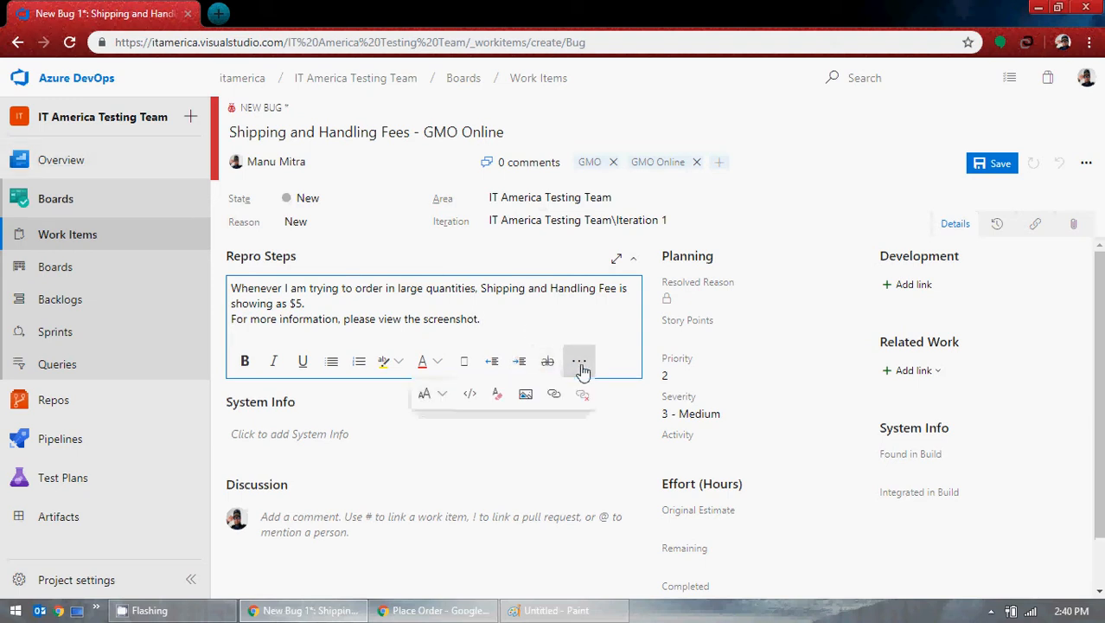
pyautogui.click(526, 395)
pyautogui.scroll(-3, 481, 230)
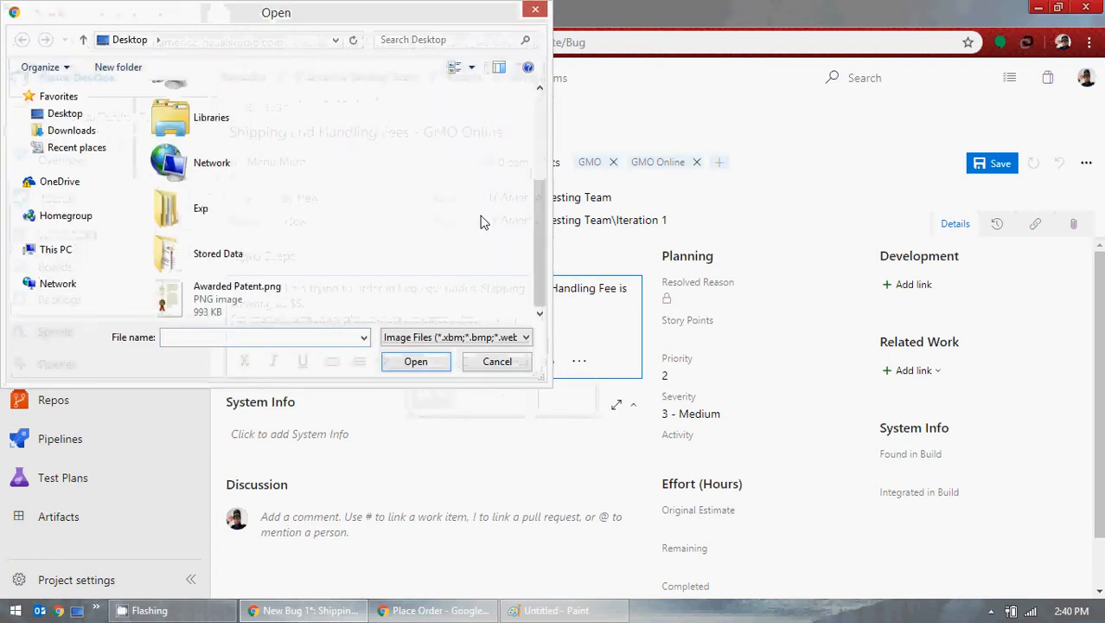
pyautogui.click(536, 9)
# - Switch to Paint, save the annotated order screenshot to the Desktop as Shipping.png, and close Paint
pyautogui.click(532, 614)
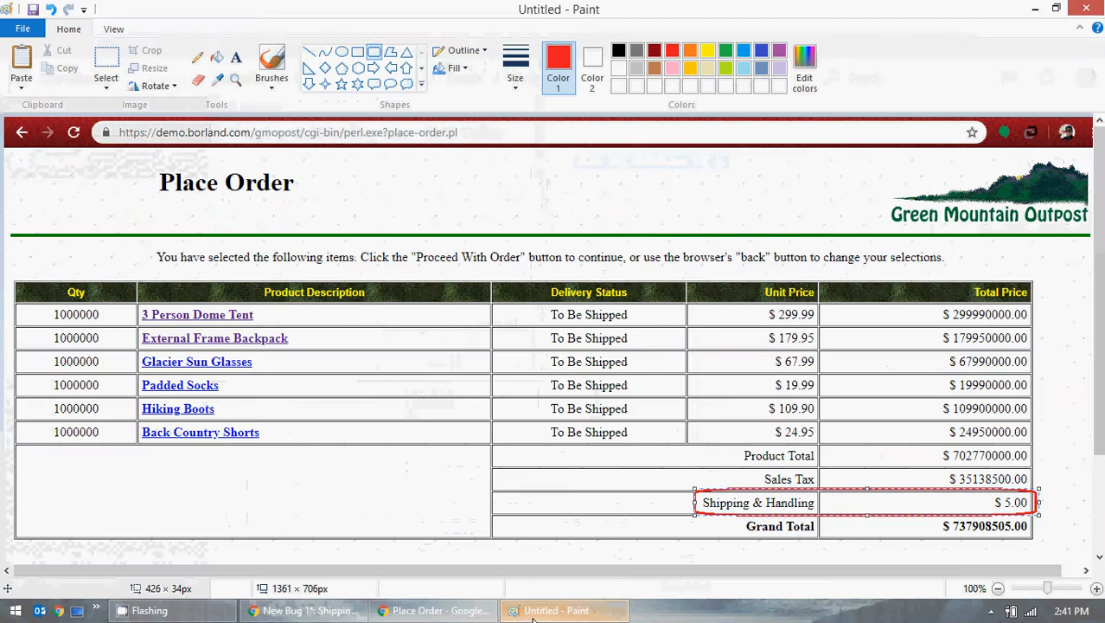
pyautogui.click(18, 32)
pyautogui.click(62, 127)
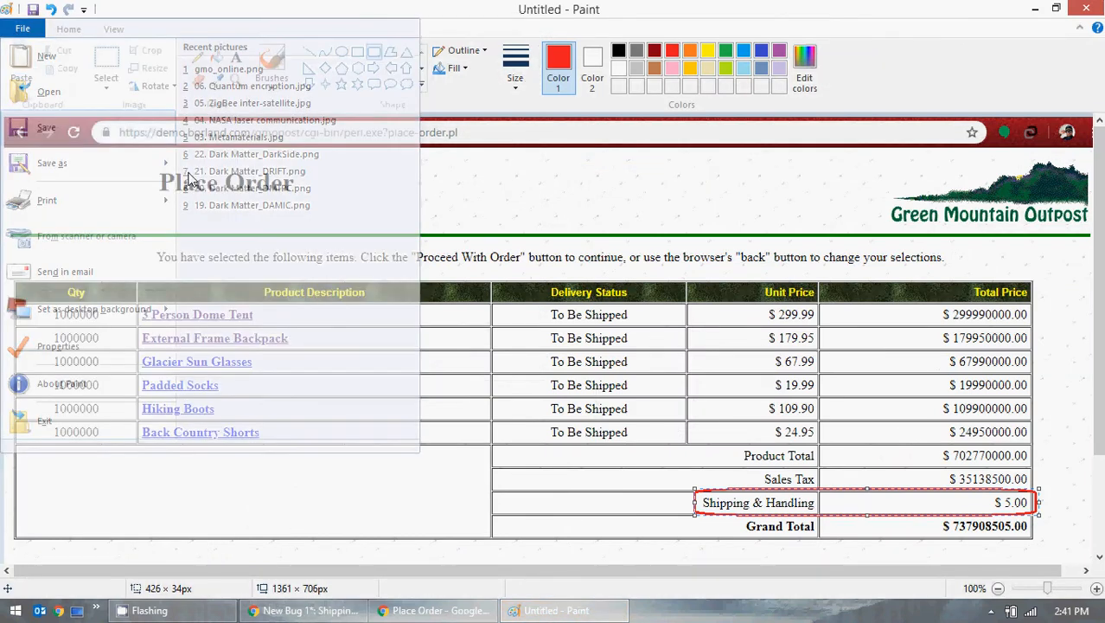
pyautogui.click(263, 190)
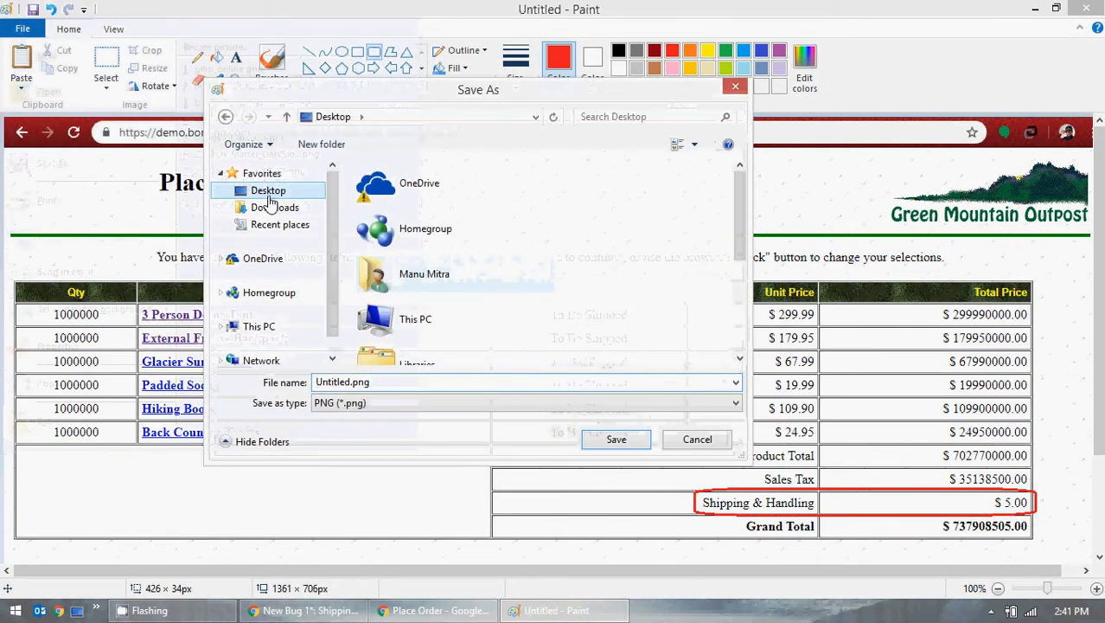
pyautogui.doubleClick(348, 387)
pyautogui.moveTo(350, 389); pyautogui.dragTo(312, 390)
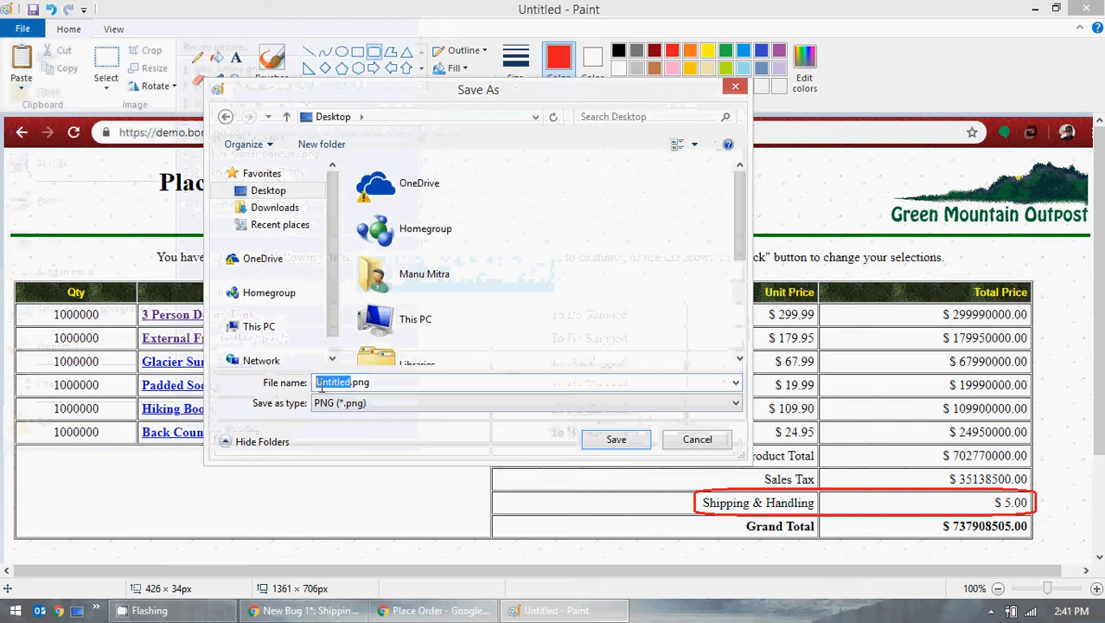
pyautogui.write('Shipping')
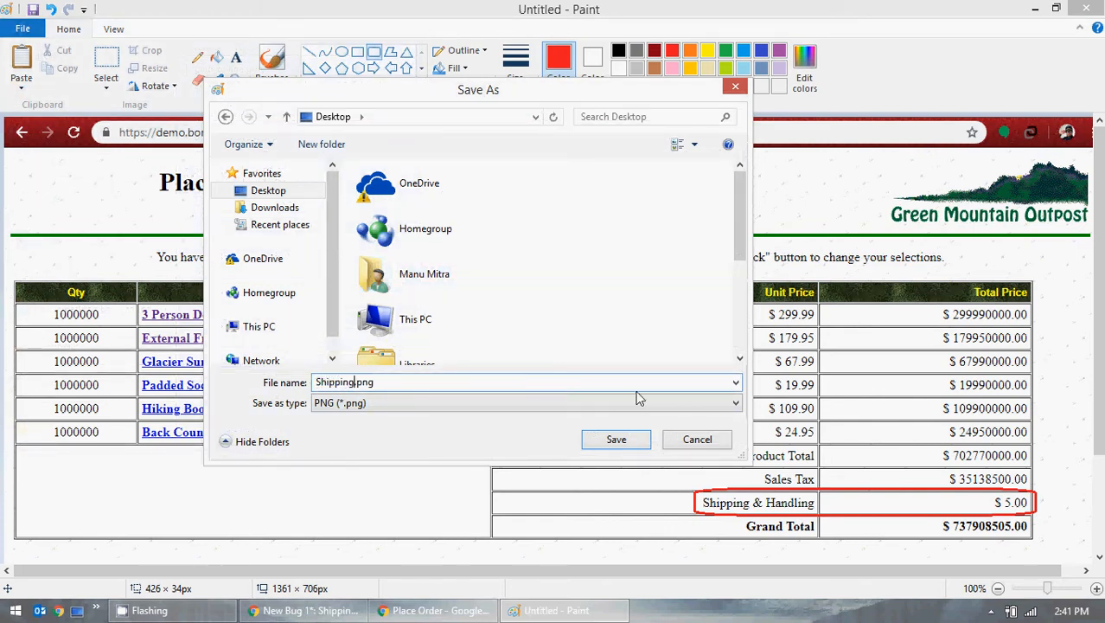
pyautogui.click(618, 441)
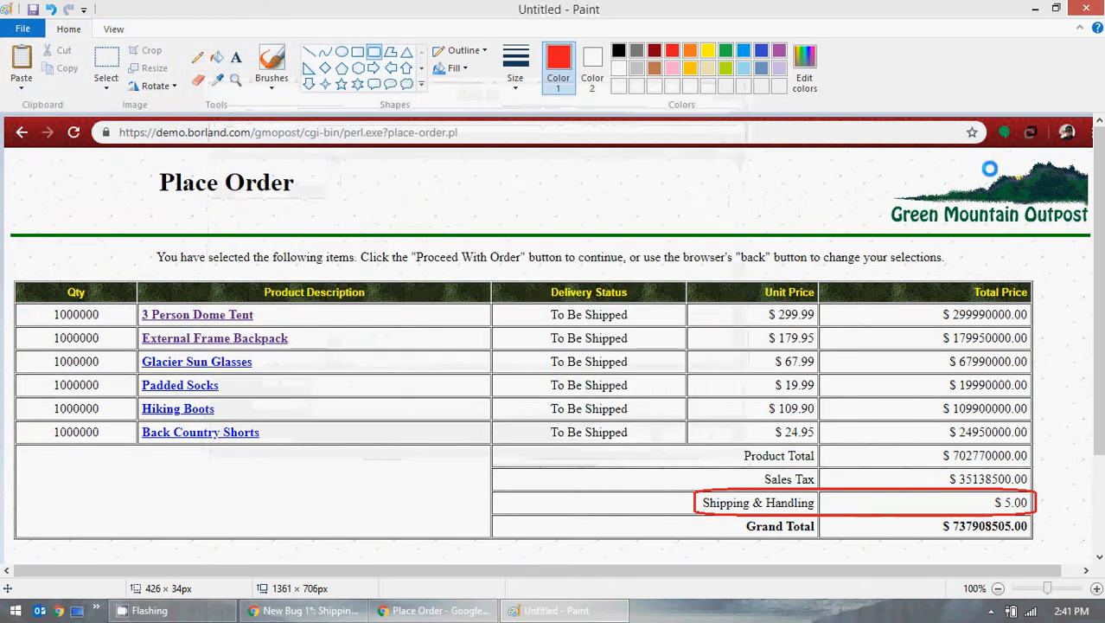
pyautogui.click(1083, 10)
# - Insert the image Shipping.png from the Desktop into Repro Steps and add an empty line above it
pyautogui.click(579, 362)
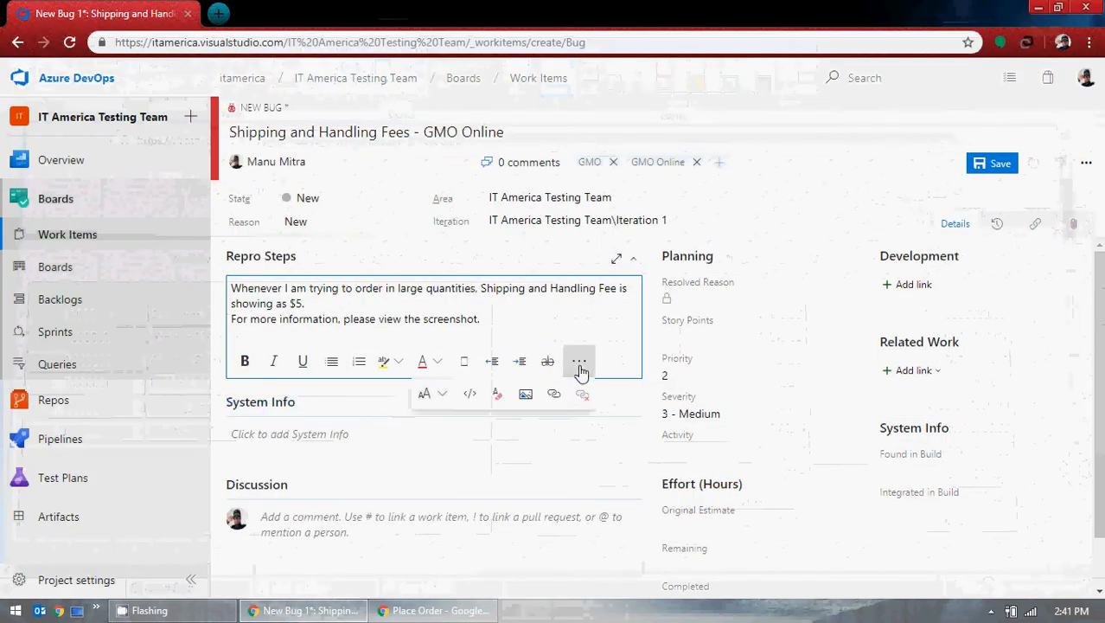
pyautogui.click(525, 397)
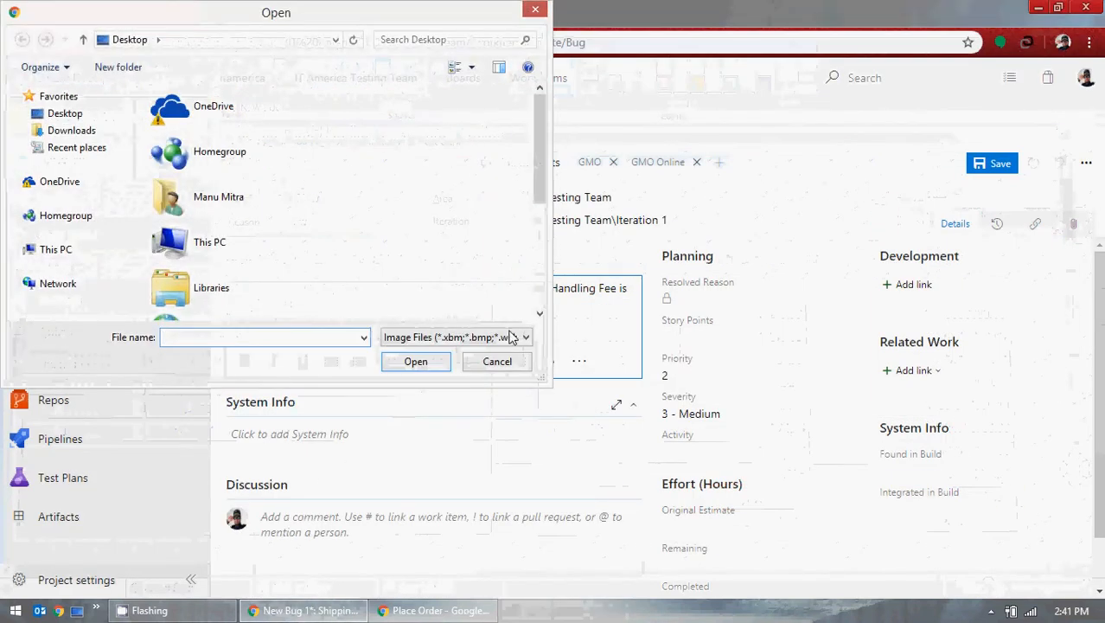
pyautogui.click(501, 363)
pyautogui.click(578, 361)
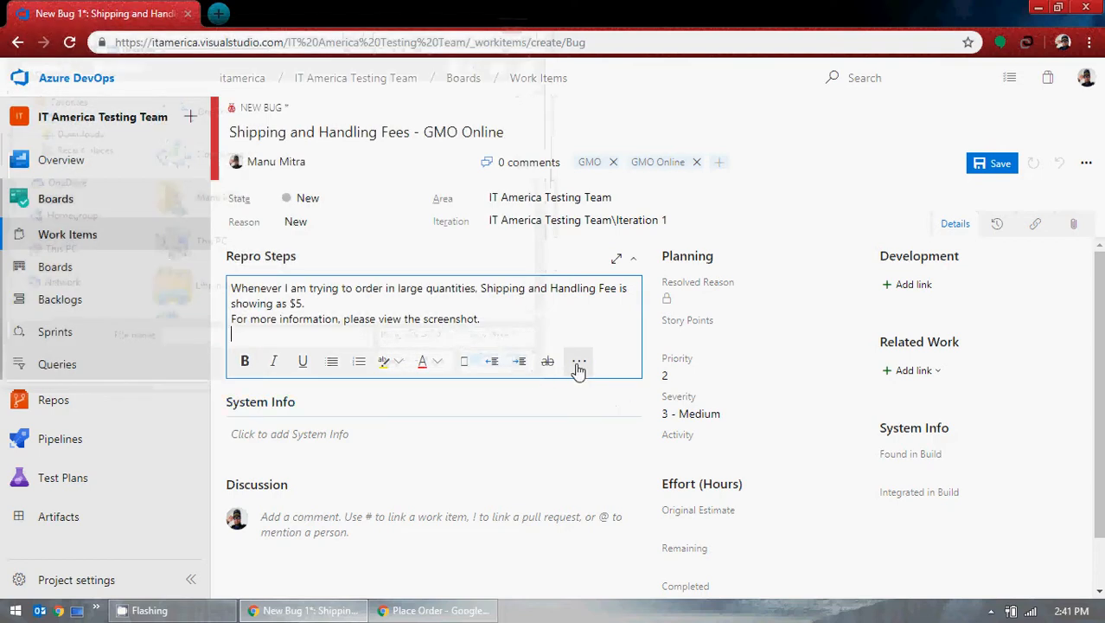
pyautogui.click(523, 390)
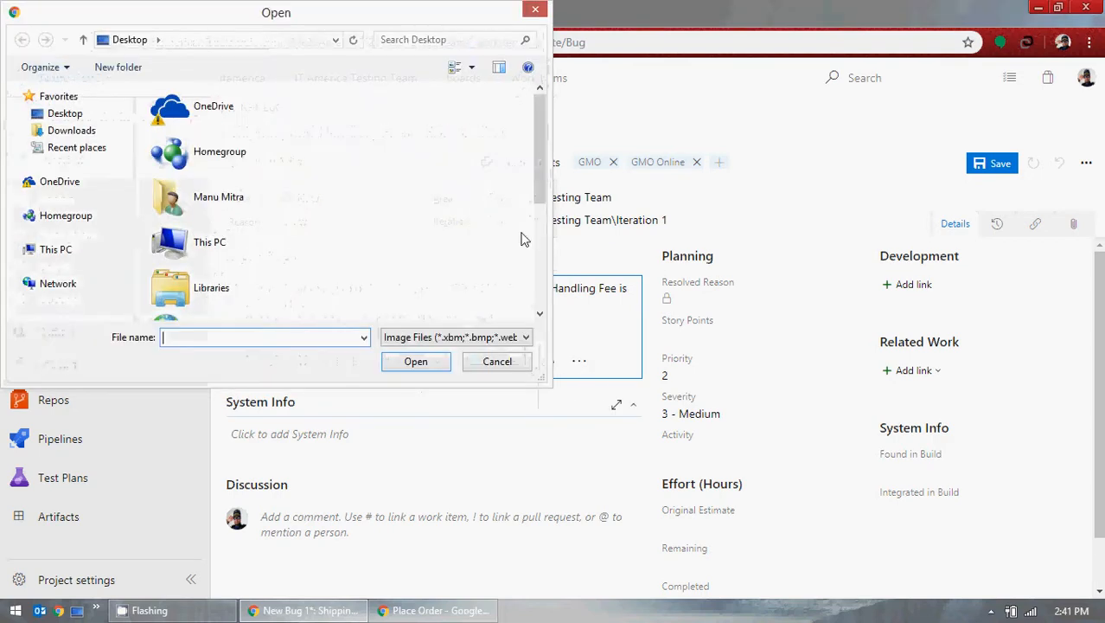
pyautogui.moveTo(536, 173); pyautogui.dragTo(533, 310)
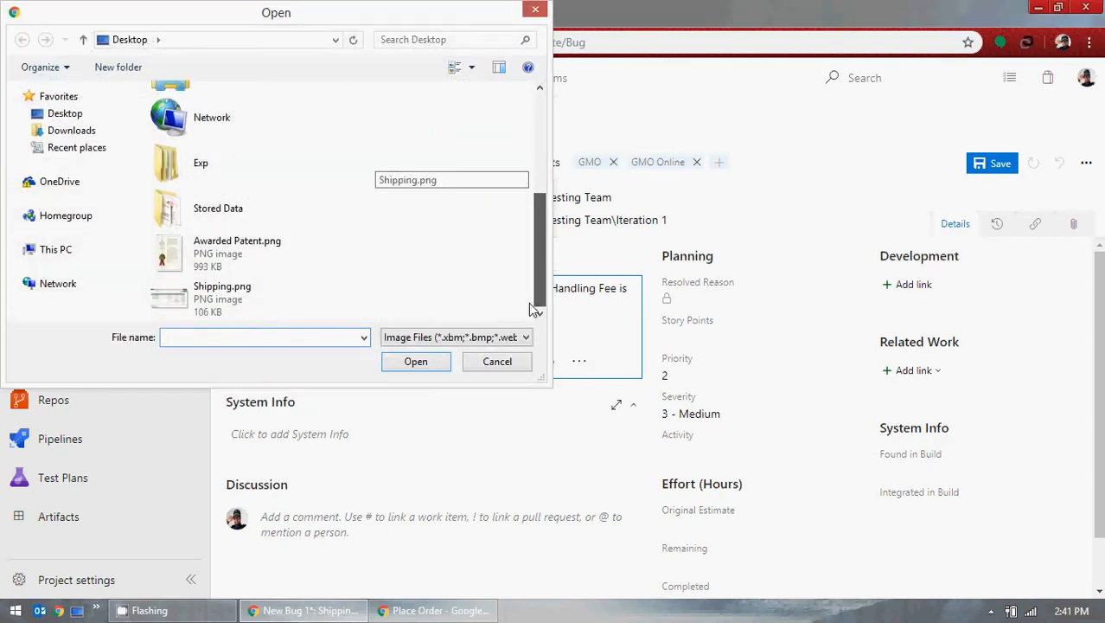
pyautogui.doubleClick(222, 293)
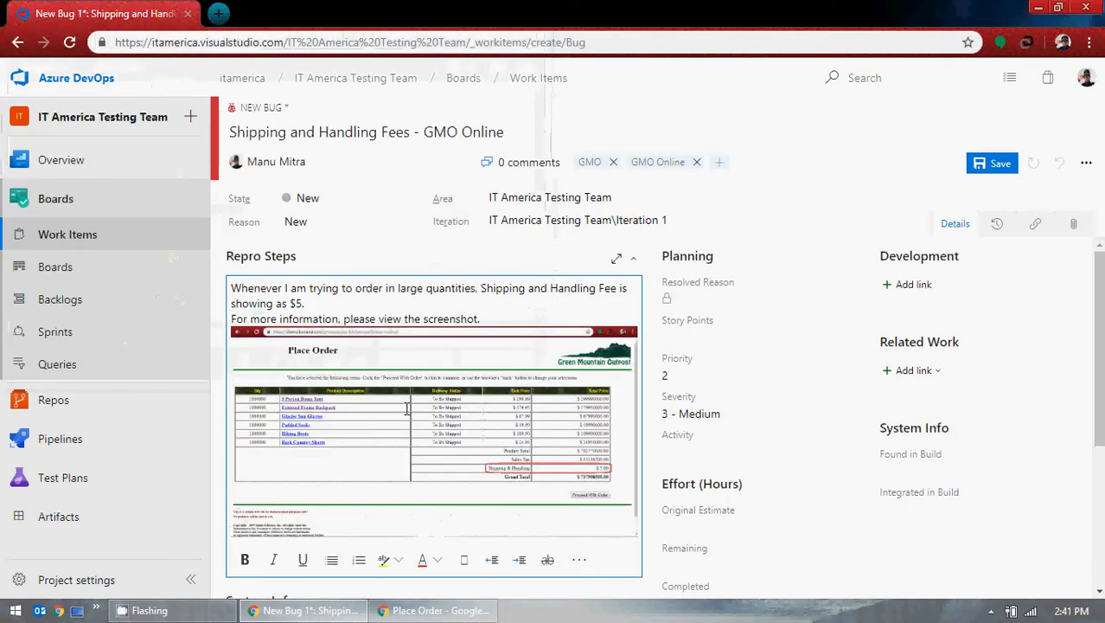
pyautogui.click(509, 313)
pyautogui.press('Return')
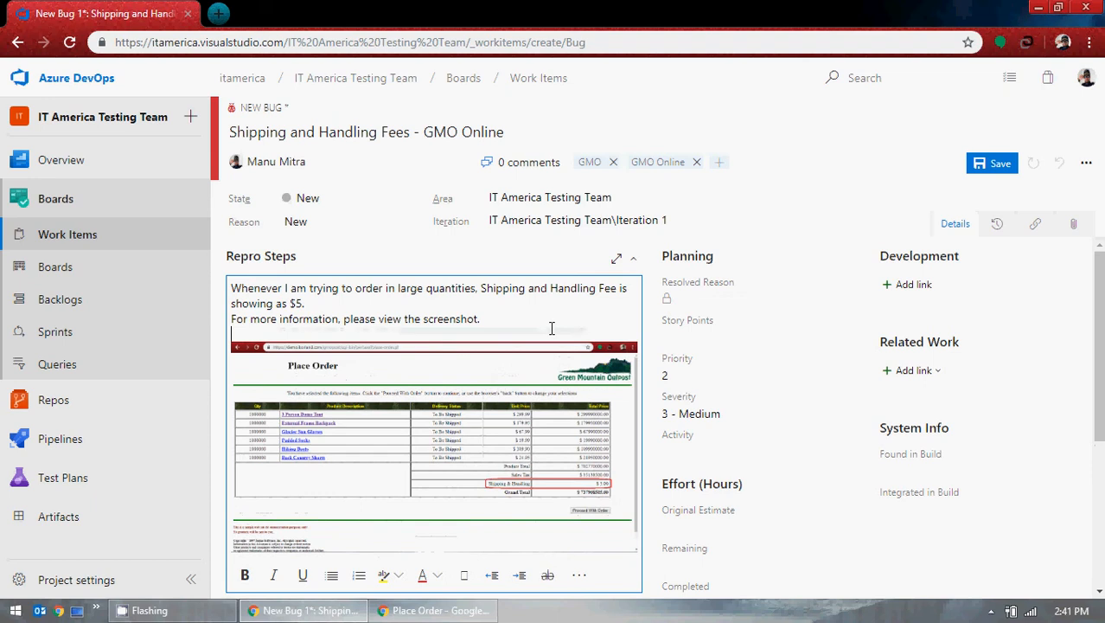
pyautogui.scroll(-2, 550, 333)
pyautogui.scroll(2, 550, 336)
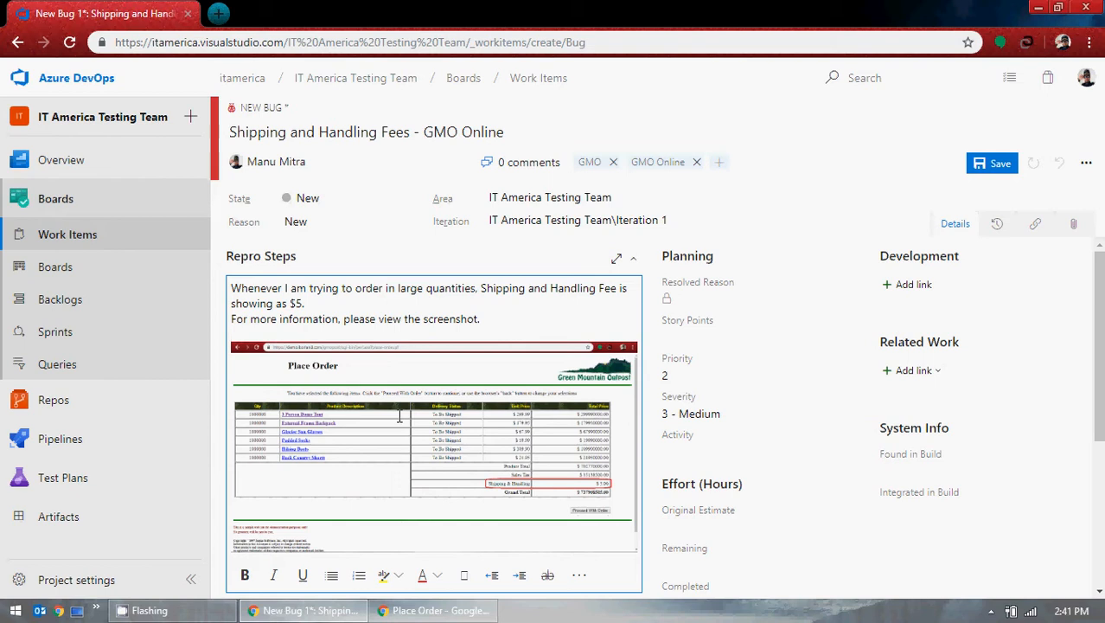
# - Review the Place Order page and the OnLine Catalog quantities in the other browser window, and return to the bug form
pyautogui.moveTo(265, 268)
pyautogui.click(396, 608)
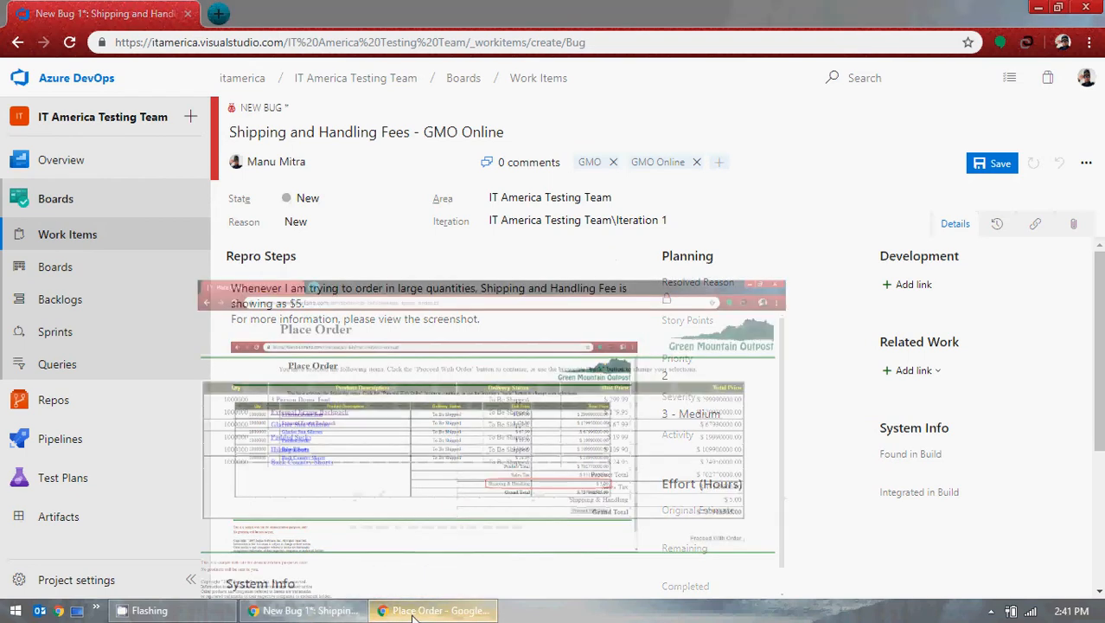
pyautogui.click(18, 41)
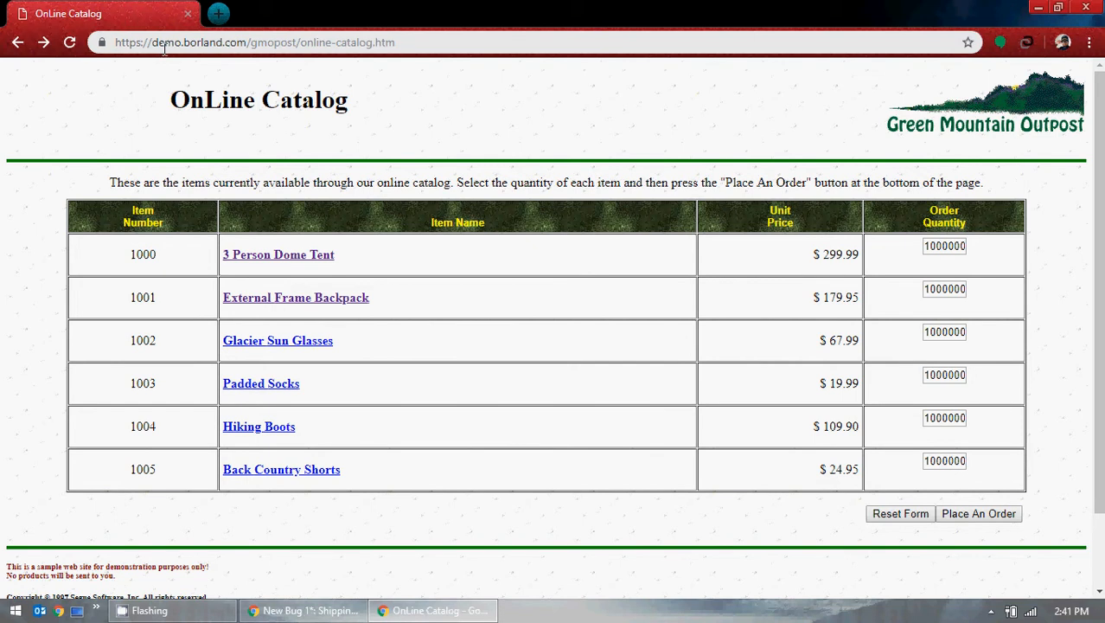
pyautogui.click(1039, 7)
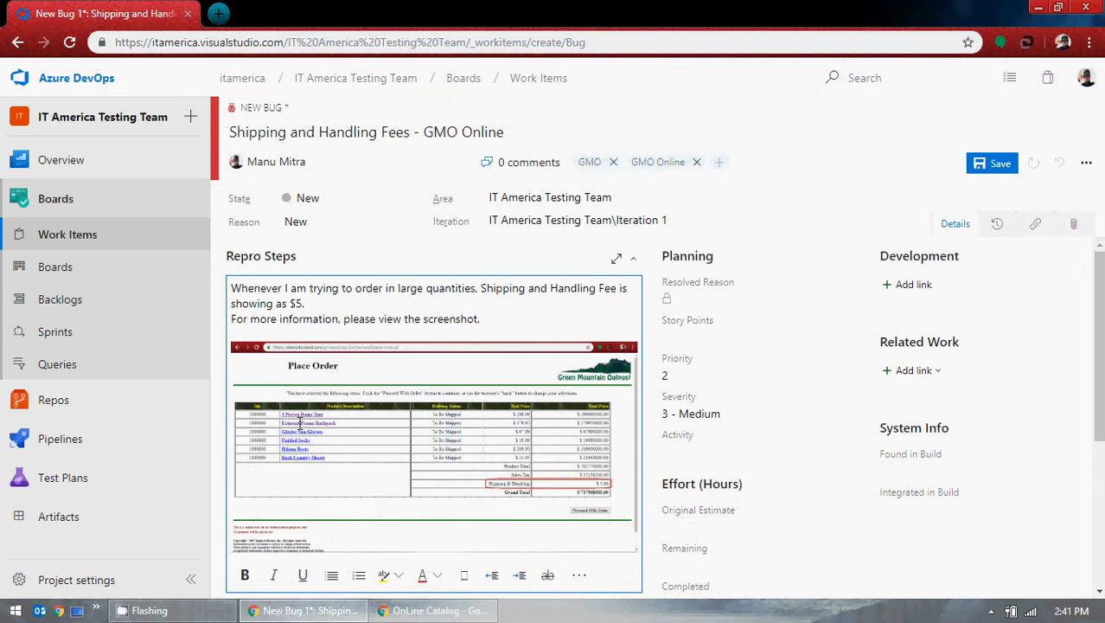
# - Enter "Windows 10" as the System Info of the new bug
pyautogui.scroll(-2, 623, 454)
pyautogui.scroll(-1, 636, 455)
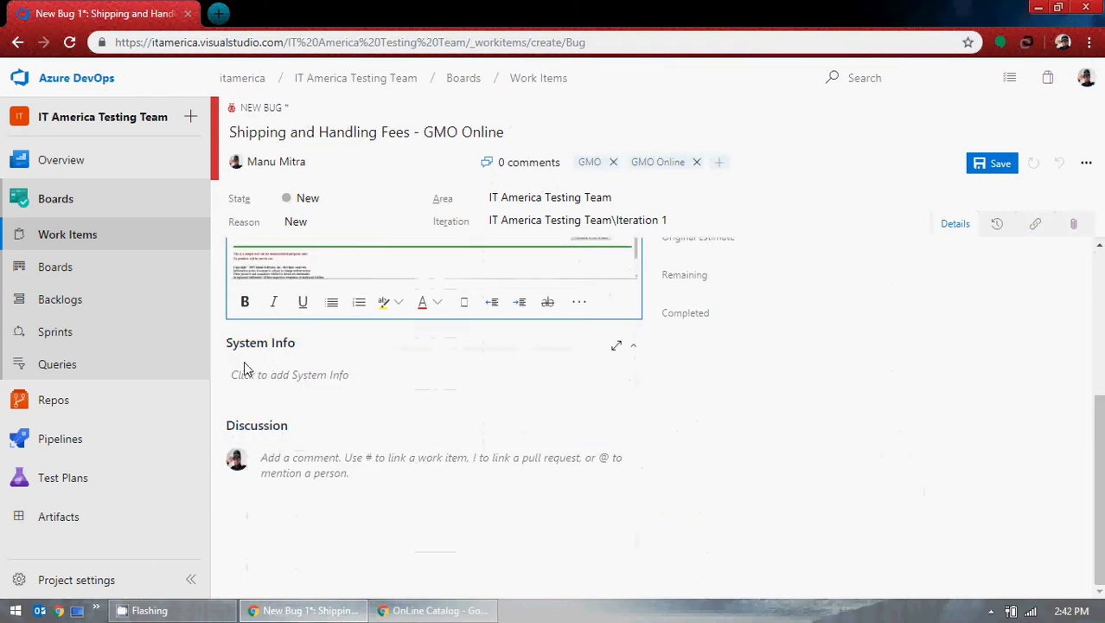
pyautogui.click(277, 388)
pyautogui.write('Wi')
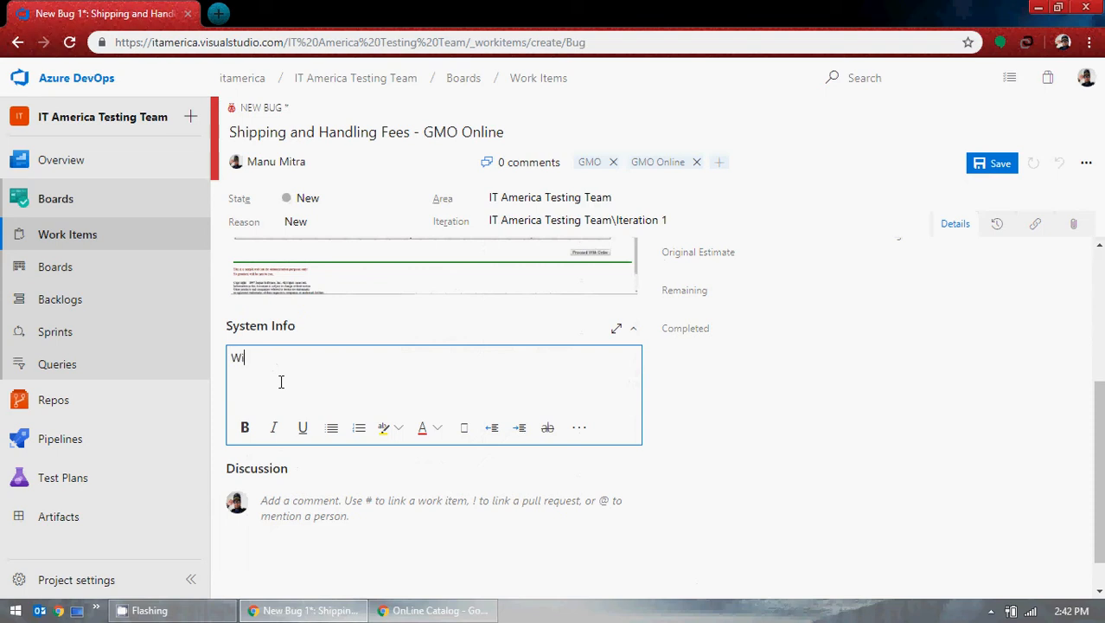
pyautogui.write('ndows 10')
pyautogui.click(852, 405)
pyautogui.click(747, 446)
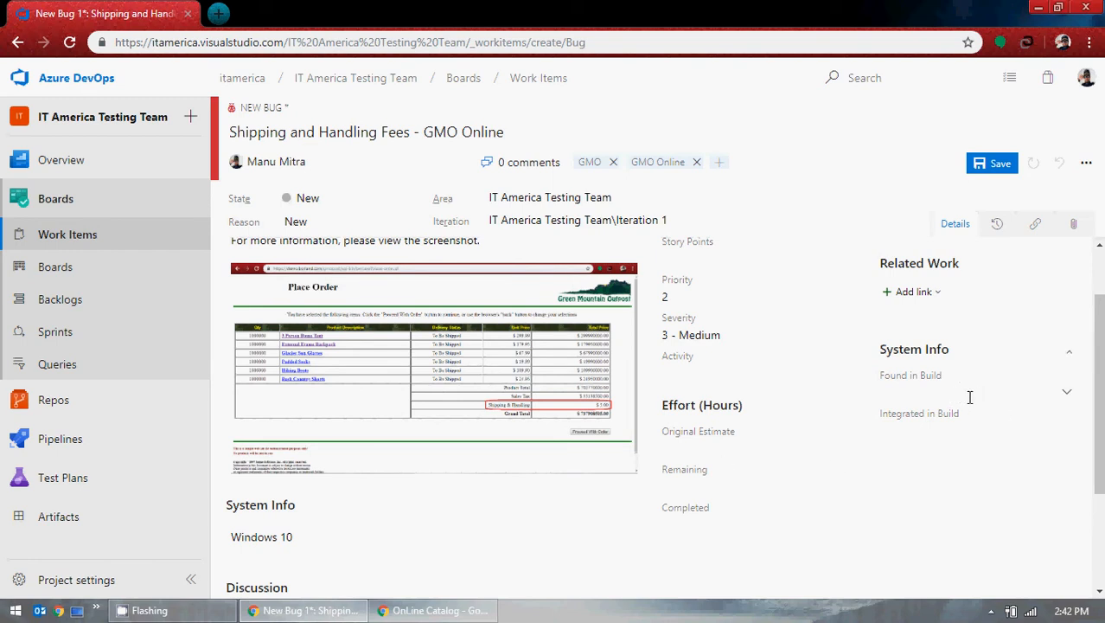
pyautogui.click(1066, 393)
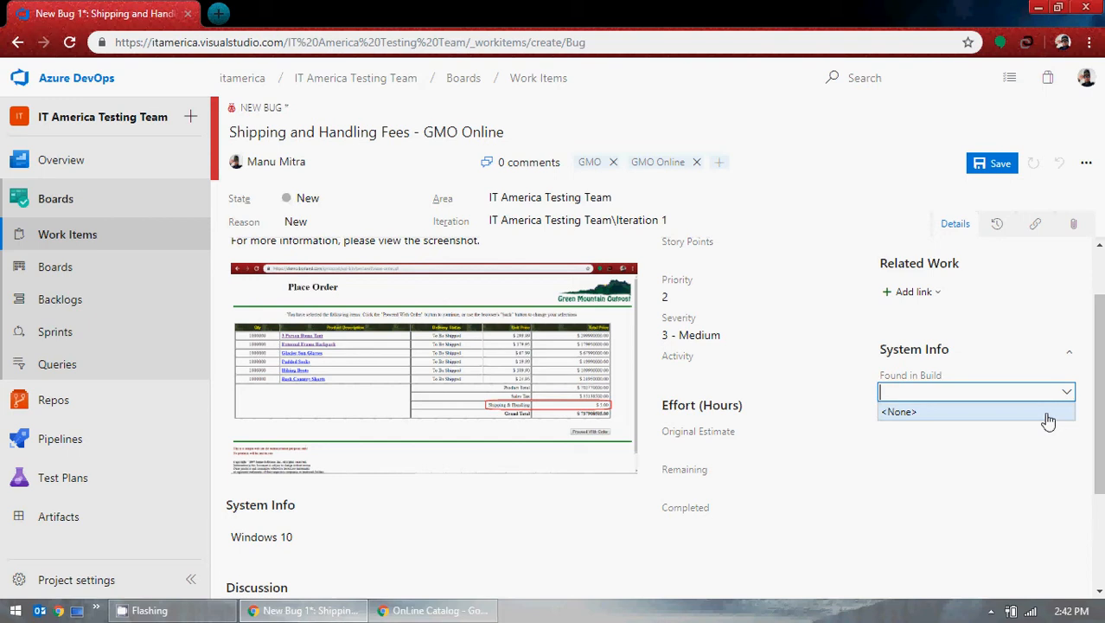
pyautogui.click(1042, 414)
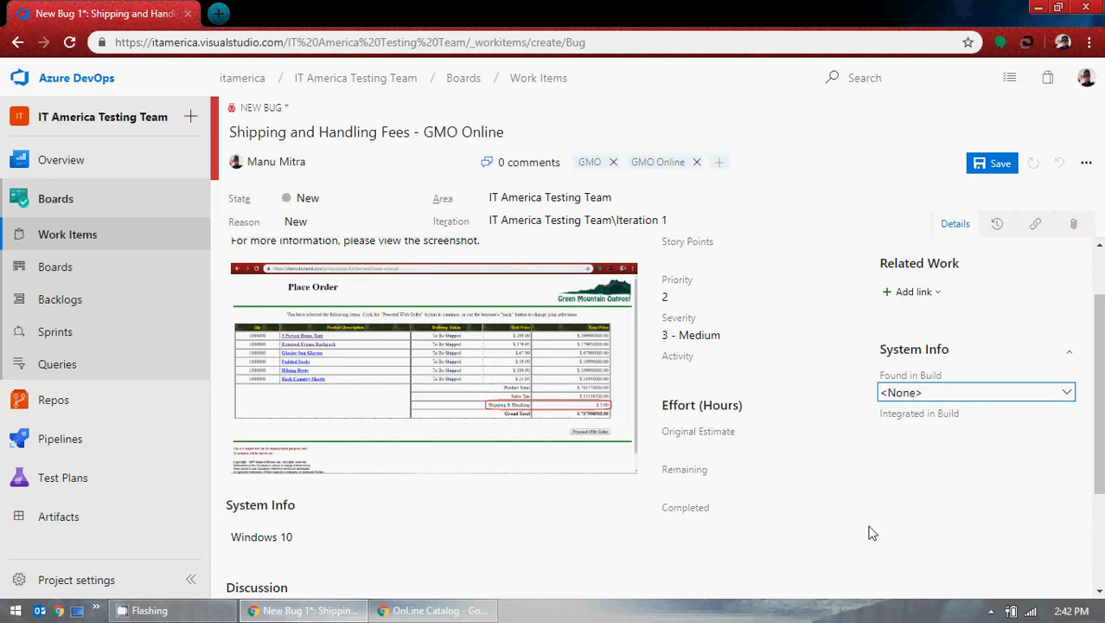
pyautogui.press('BackSpace')
pyautogui.press('BackSpace')
pyautogui.press('BackSpace')
pyautogui.press('BackSpace')
pyautogui.press('BackSpace')
pyautogui.press('BackSpace')
pyautogui.click(964, 416)
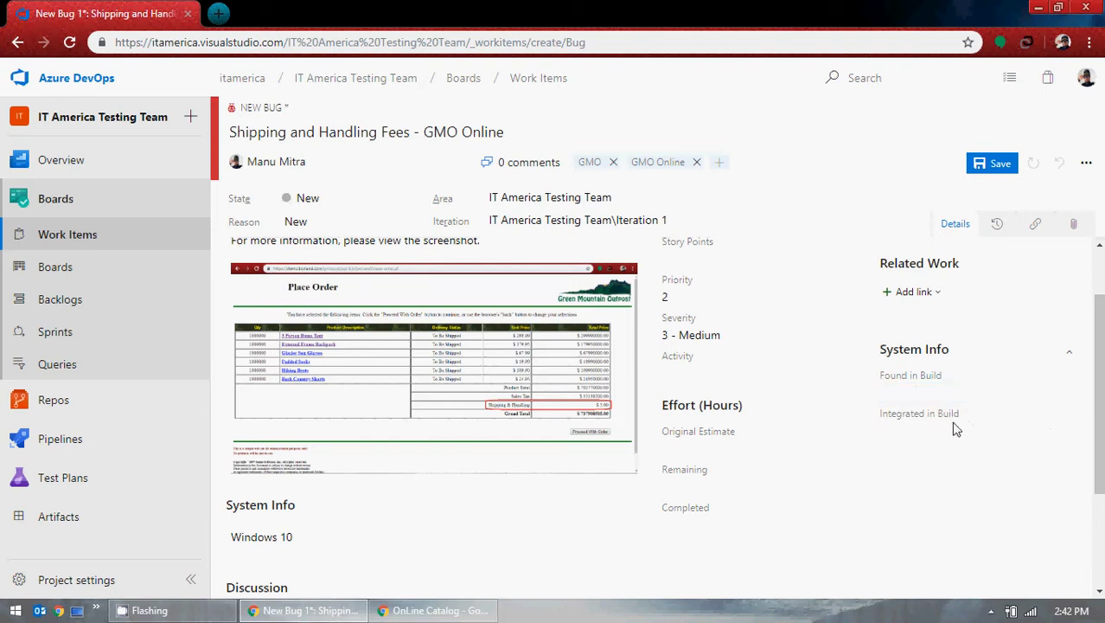
pyautogui.click(1067, 435)
pyautogui.click(914, 532)
pyautogui.scroll(1, 918, 511)
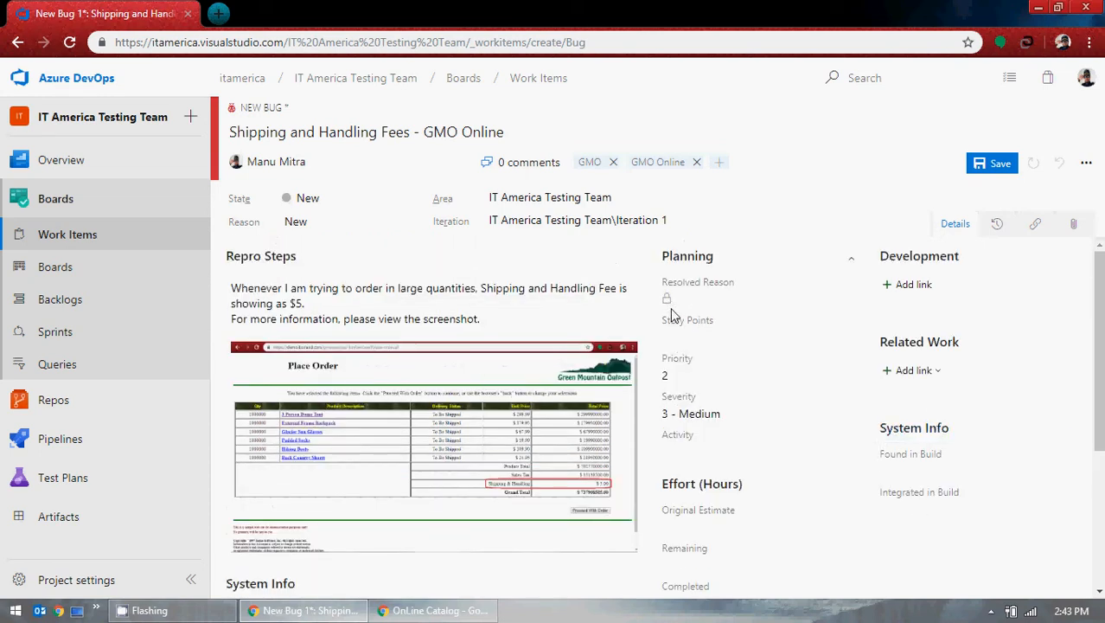
# - Link the bug to the existing User Story 22, "Web application GMO OnLine Project", with the link type Parent
pyautogui.click(919, 378)
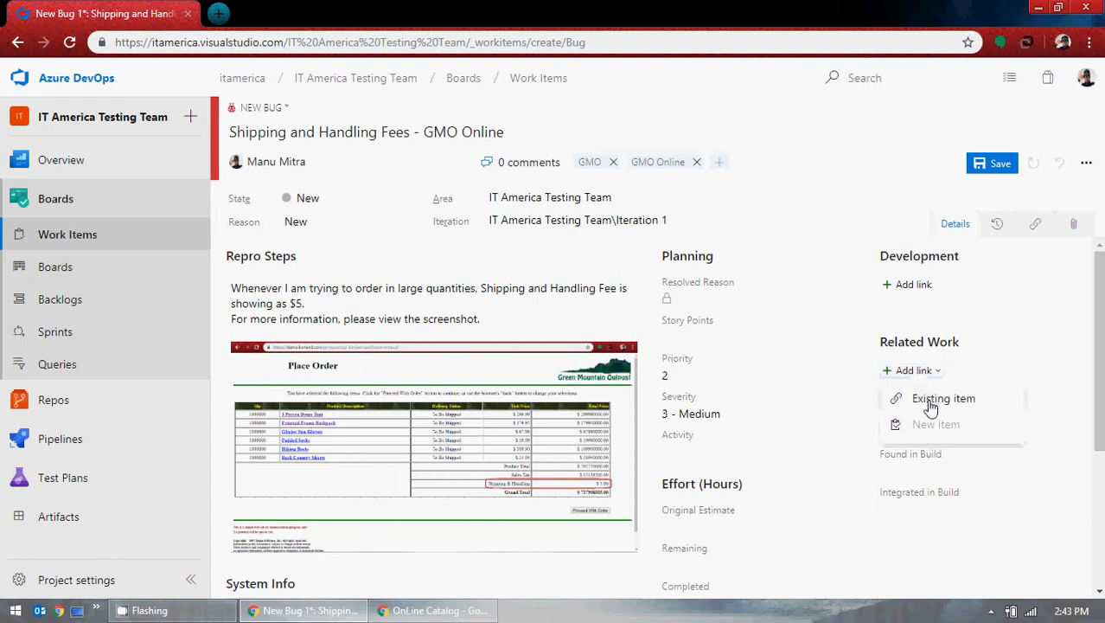
pyautogui.click(930, 404)
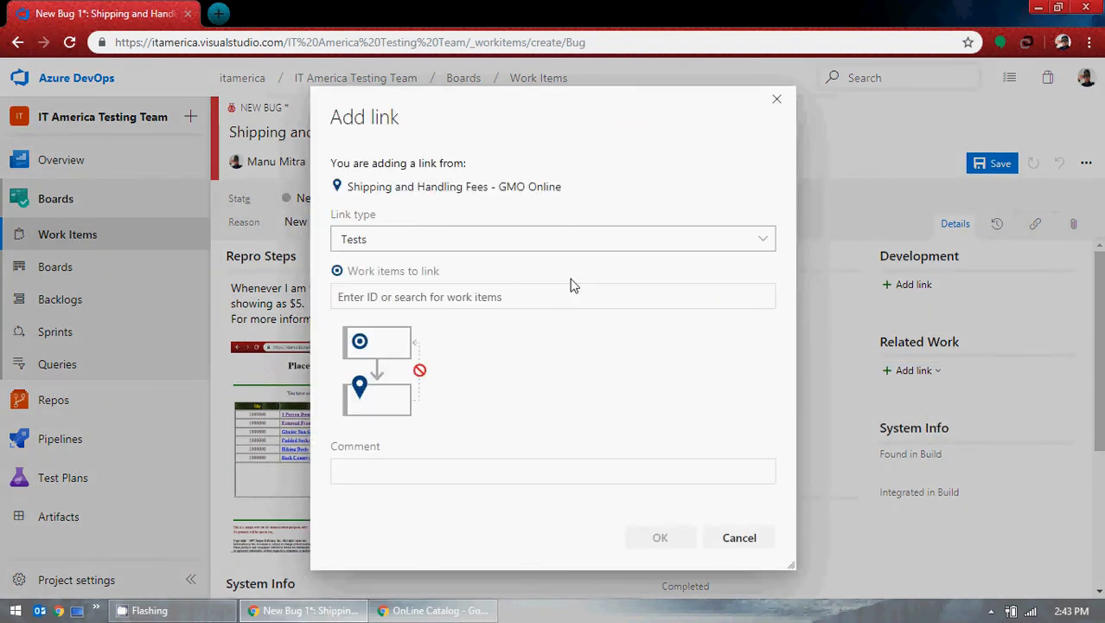
pyautogui.click(761, 244)
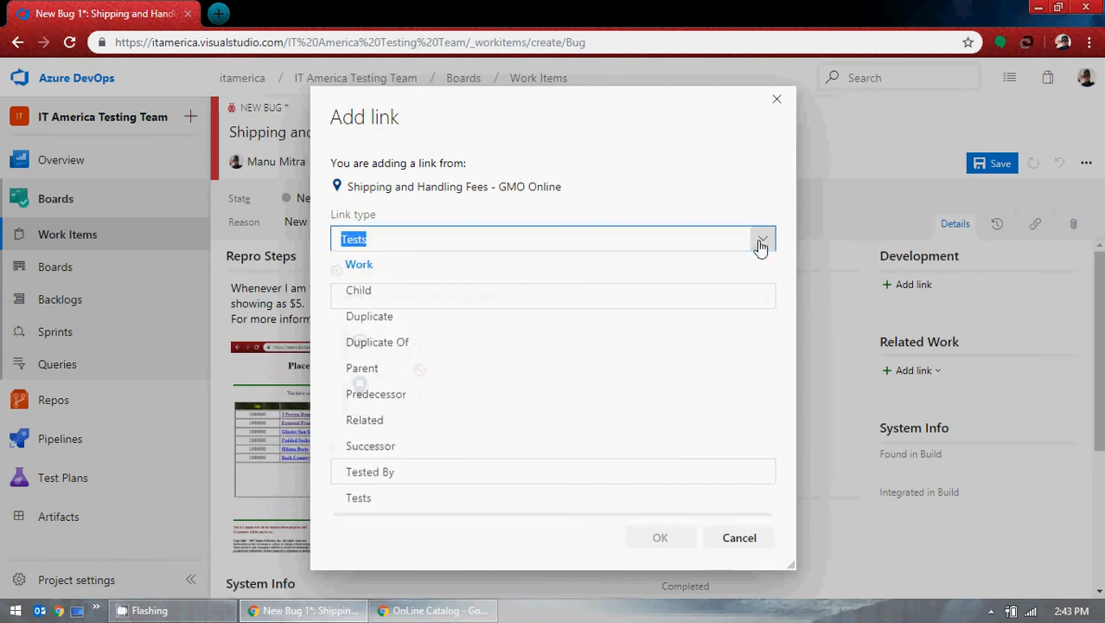
pyautogui.click(421, 370)
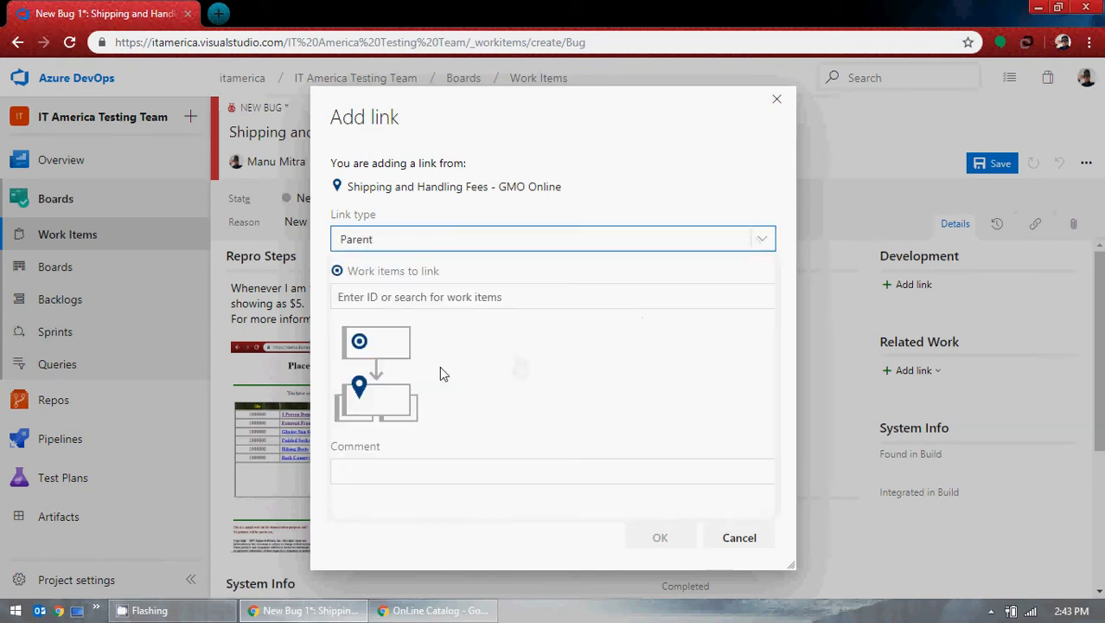
pyautogui.click(539, 296)
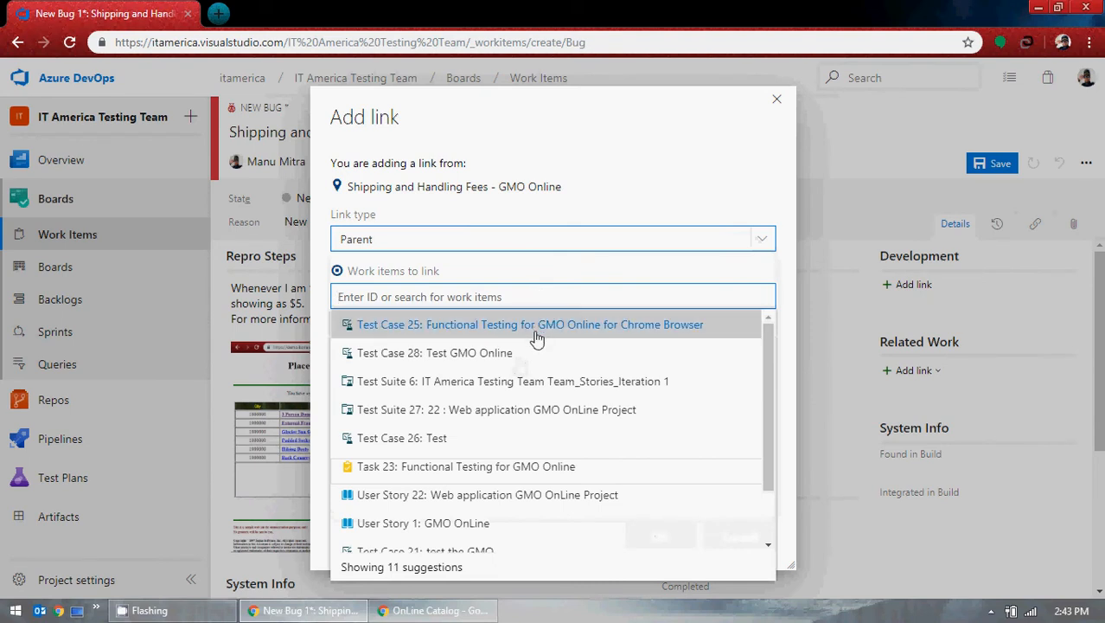
pyautogui.click(529, 498)
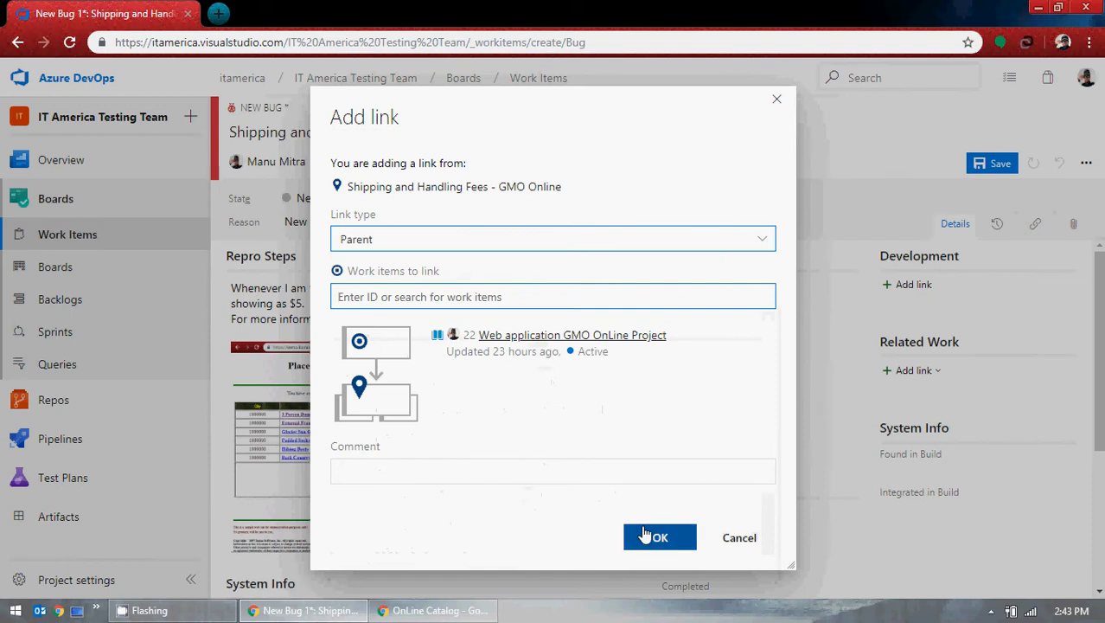
pyautogui.click(657, 540)
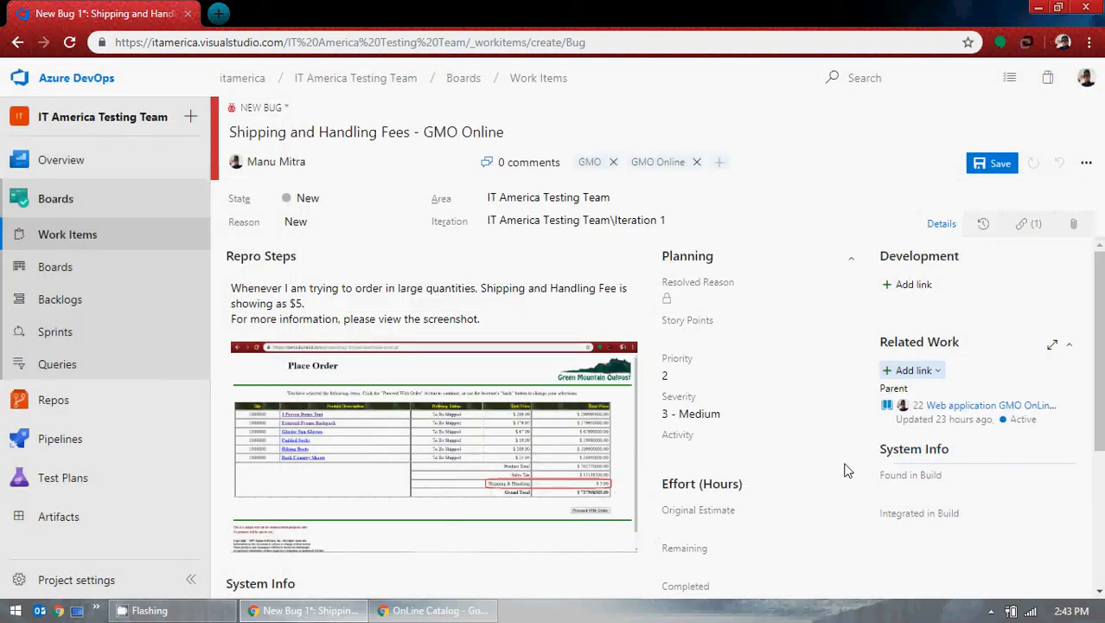
# - Check the completed bug form down to the Discussion section and save the new bug
pyautogui.scroll(-1, 827, 449)
pyautogui.scroll(-2, 827, 439)
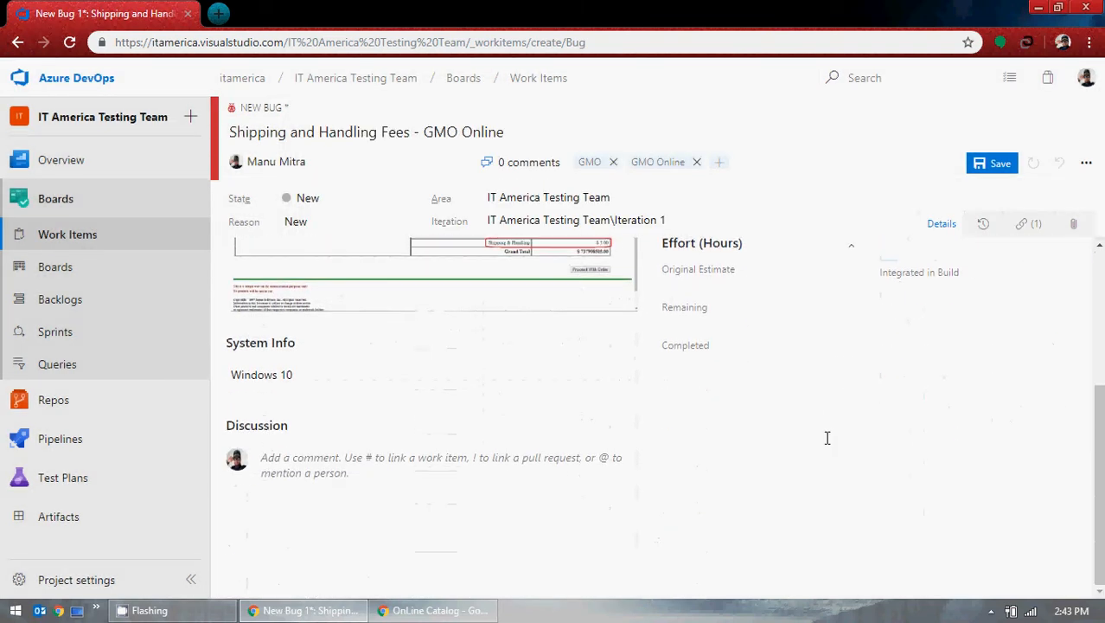
pyautogui.scroll(2, 826, 435)
pyautogui.scroll(1, 826, 435)
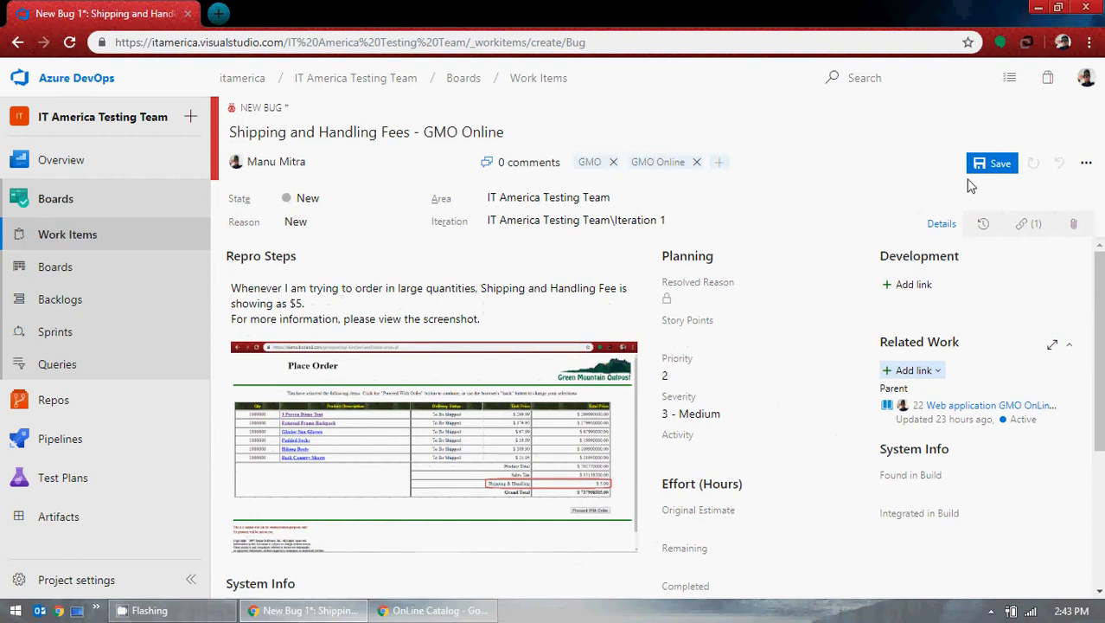
pyautogui.click(993, 169)
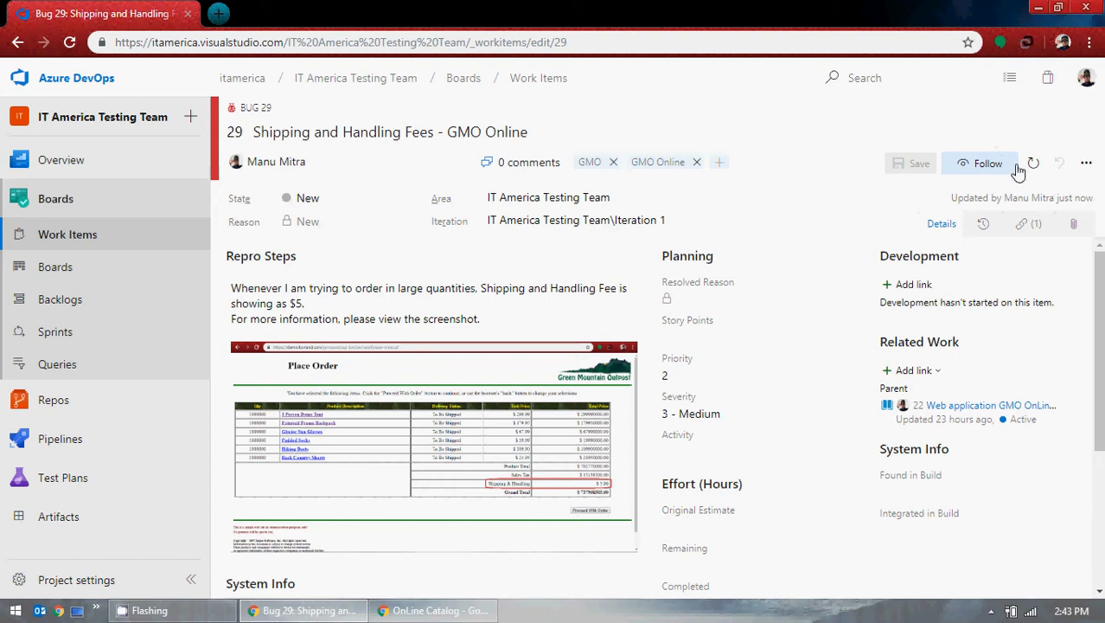
pyautogui.scroll(-3, 611, 307)
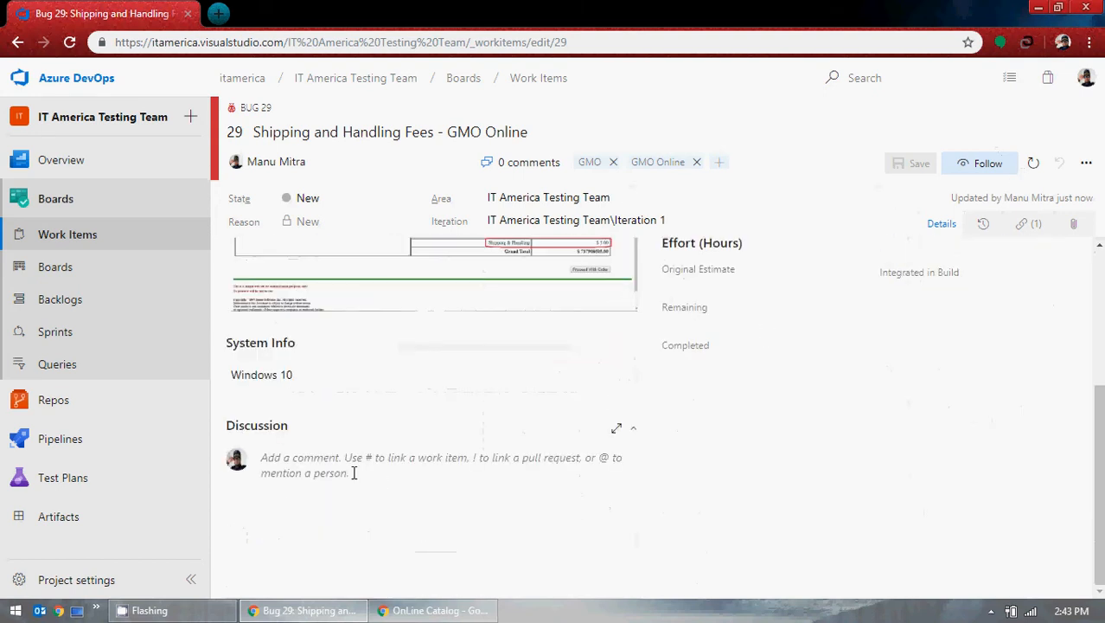
# - Set the Story Points of the Shipping and Handling Fees bug to 5
pyautogui.click(399, 466)
pyautogui.scroll(5, 765, 387)
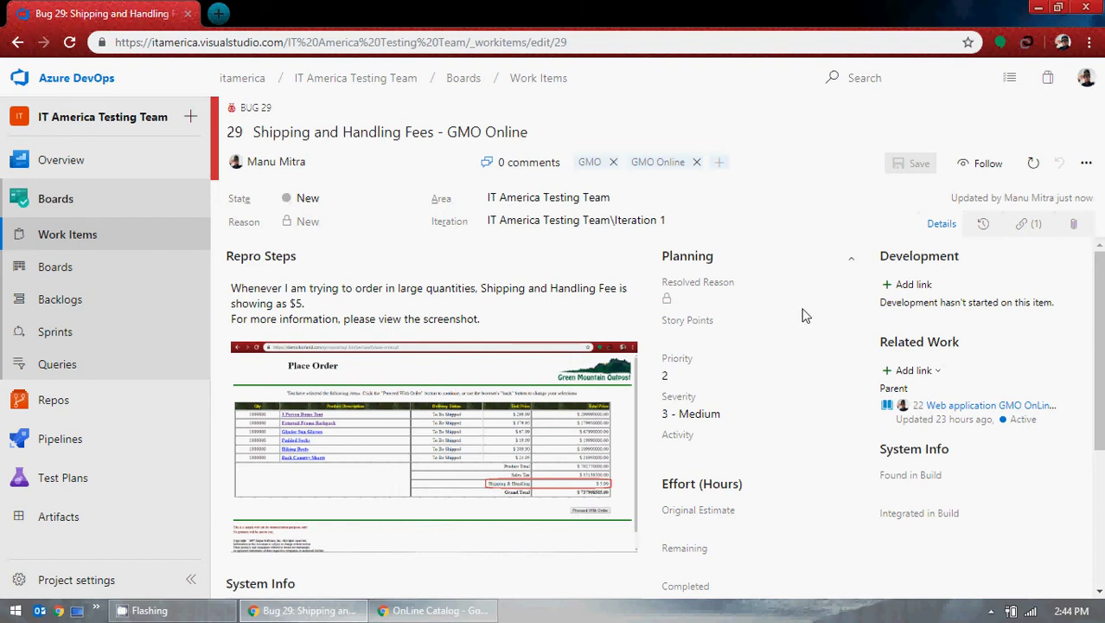
pyautogui.click(691, 335)
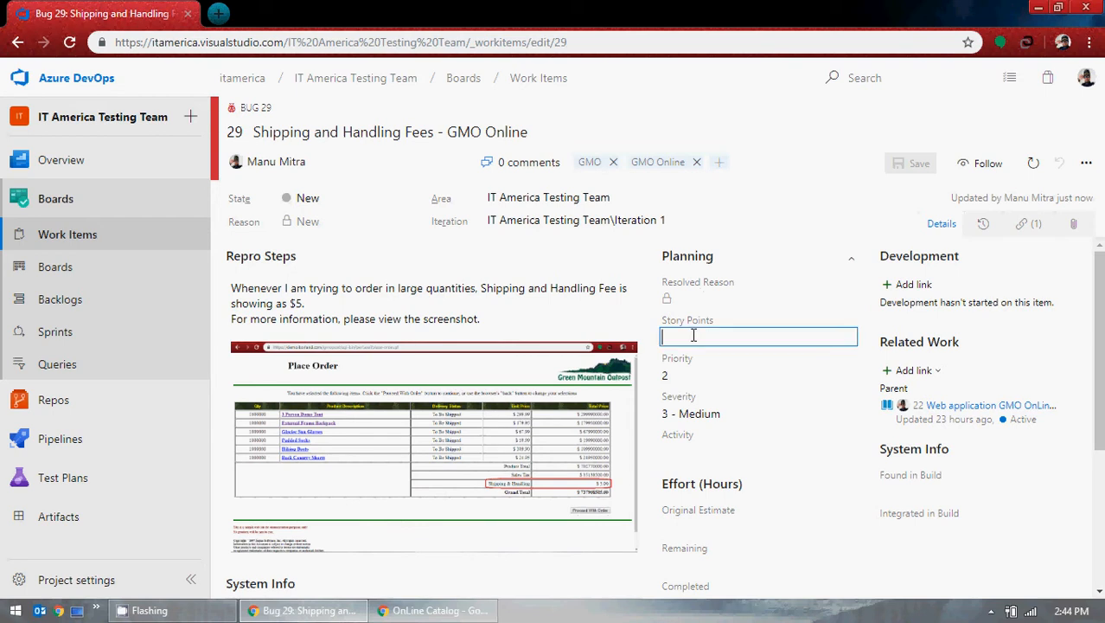
pyautogui.write('5')
# - Examine the available Priority and Severity options in the bug's Planning section
pyautogui.click(851, 381)
pyautogui.click(851, 378)
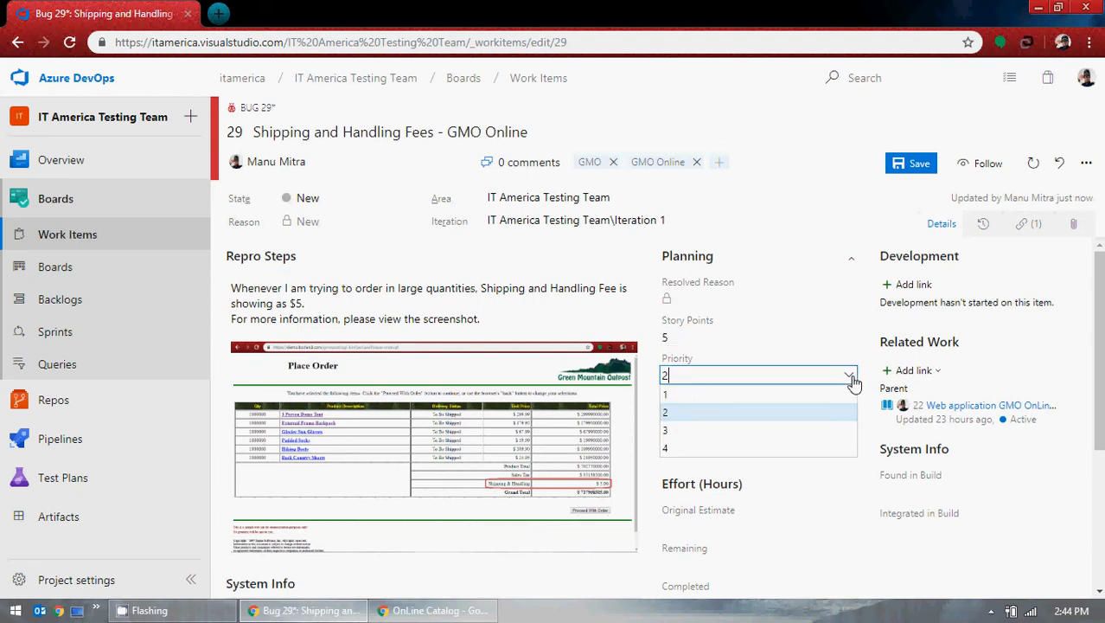
pyautogui.click(852, 380)
pyautogui.click(849, 418)
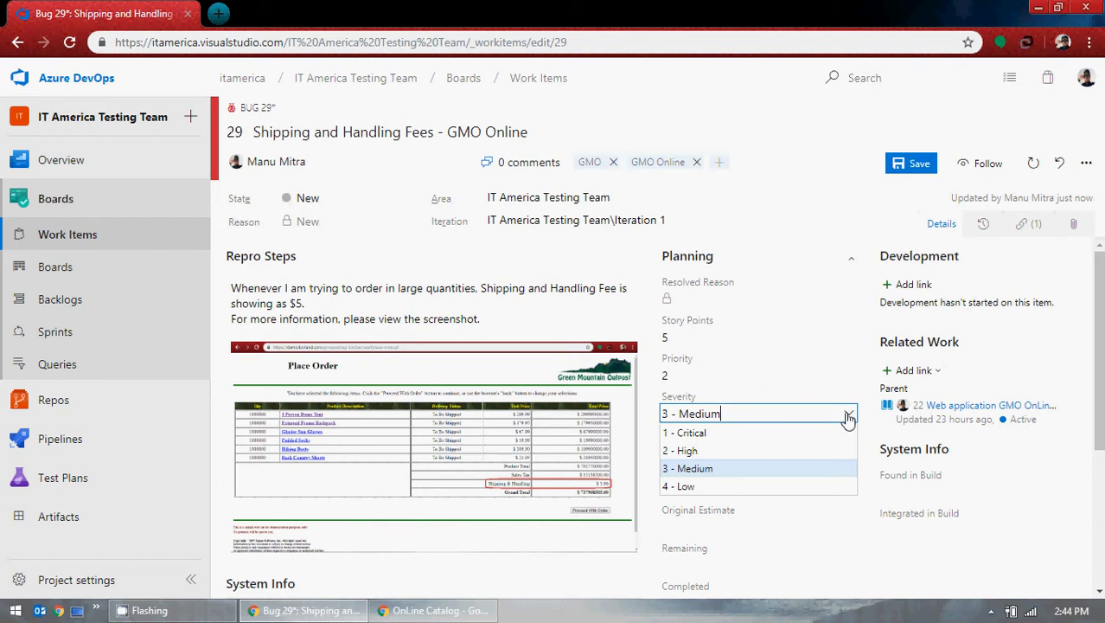
pyautogui.click(849, 418)
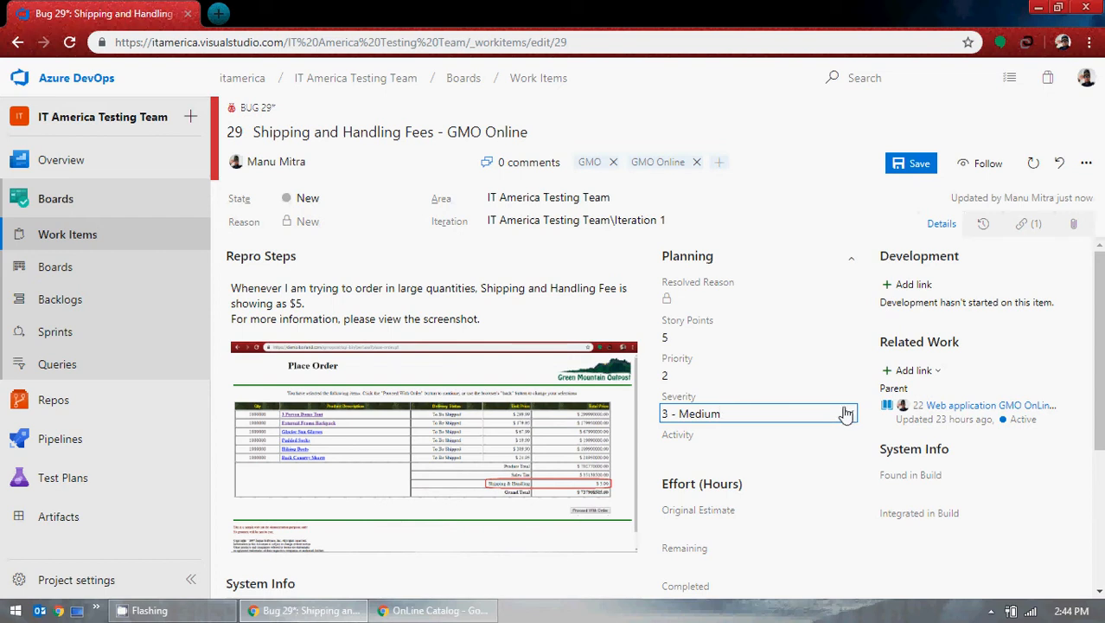
pyautogui.click(846, 414)
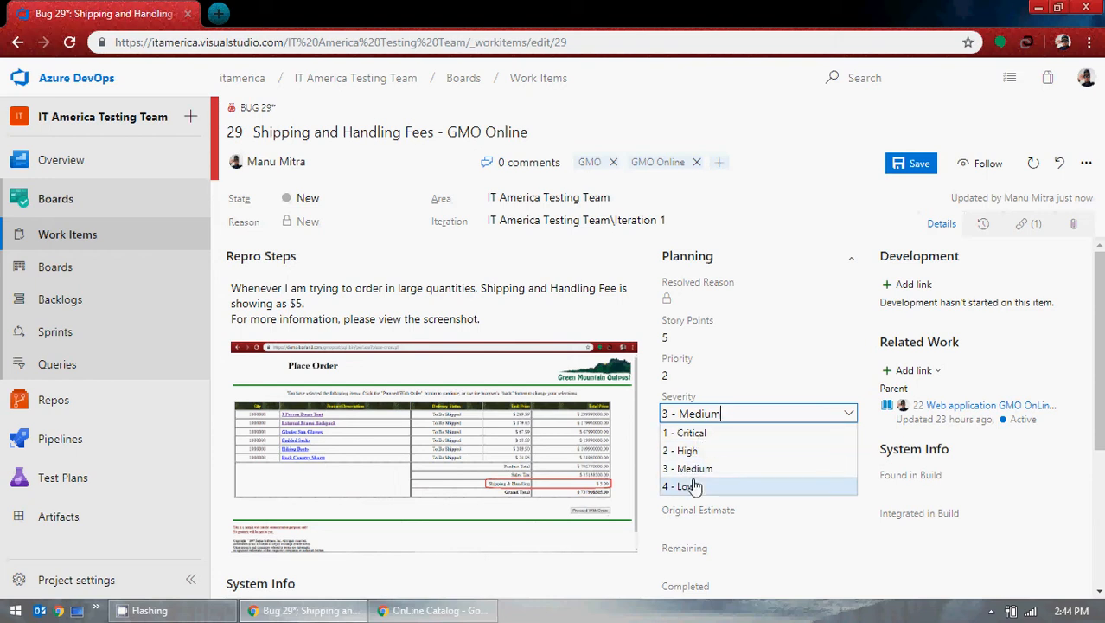
# - Review the GMO OnLine welcome page and its Browser Test Page in the other browser window, try Left or Right, and return to the bug form
pyautogui.click(432, 610)
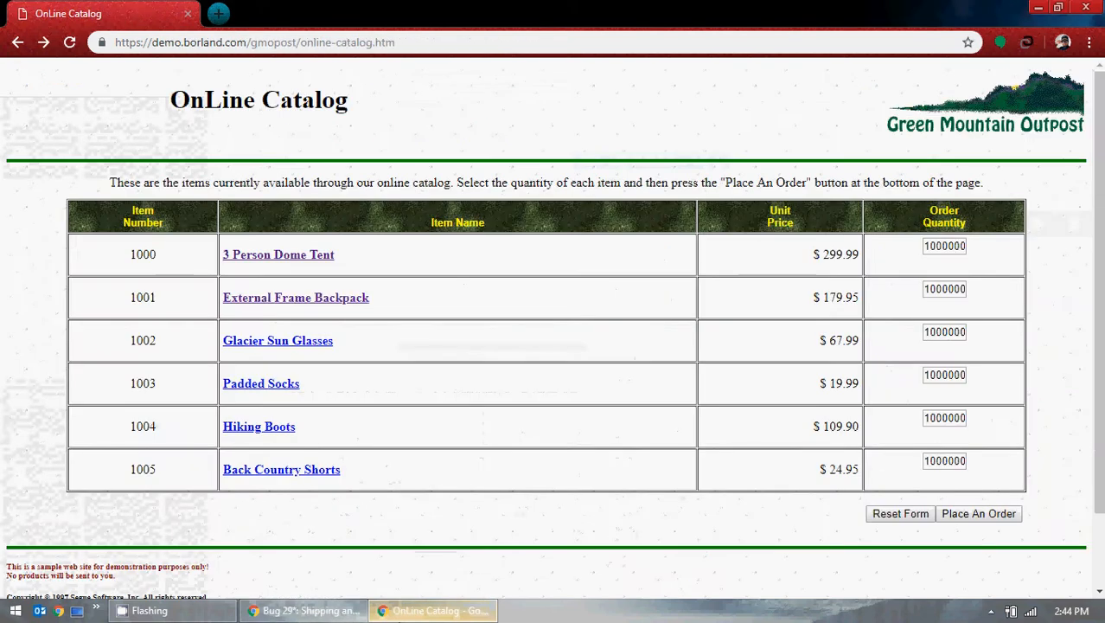
pyautogui.click(17, 41)
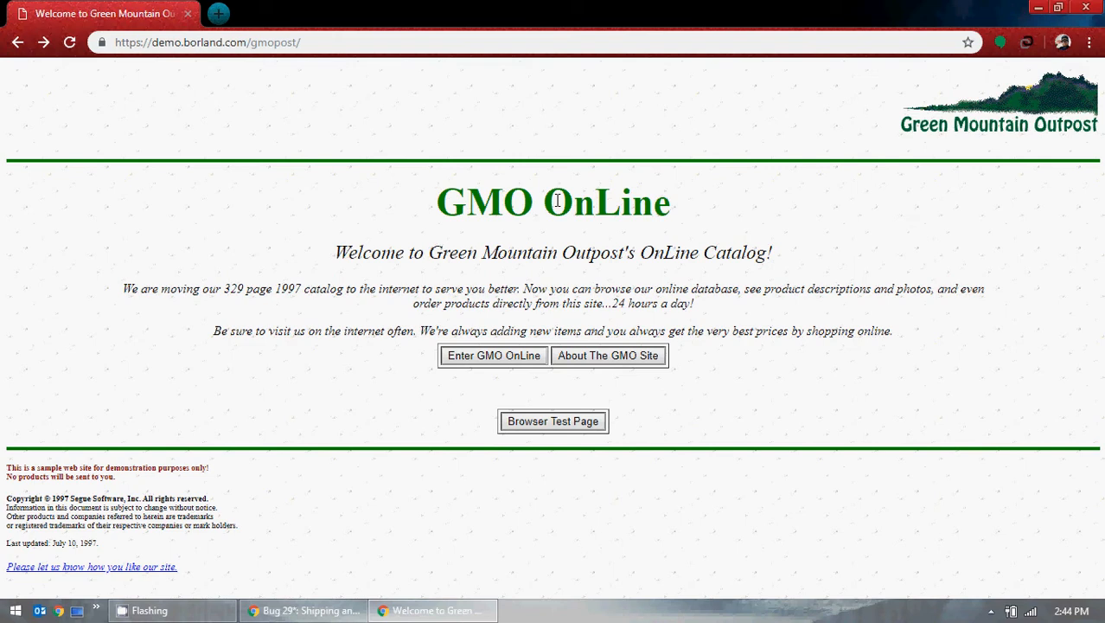
pyautogui.moveTo(545, 201); pyautogui.dragTo(671, 205)
pyautogui.click(621, 259)
pyautogui.moveTo(488, 289); pyautogui.dragTo(522, 290)
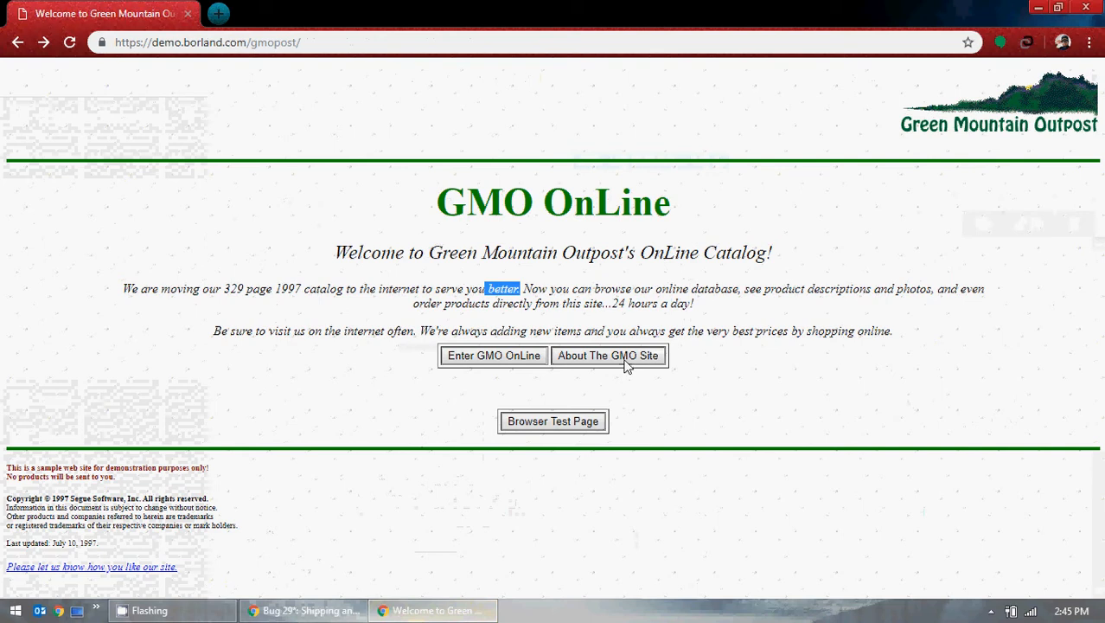
pyautogui.click(578, 424)
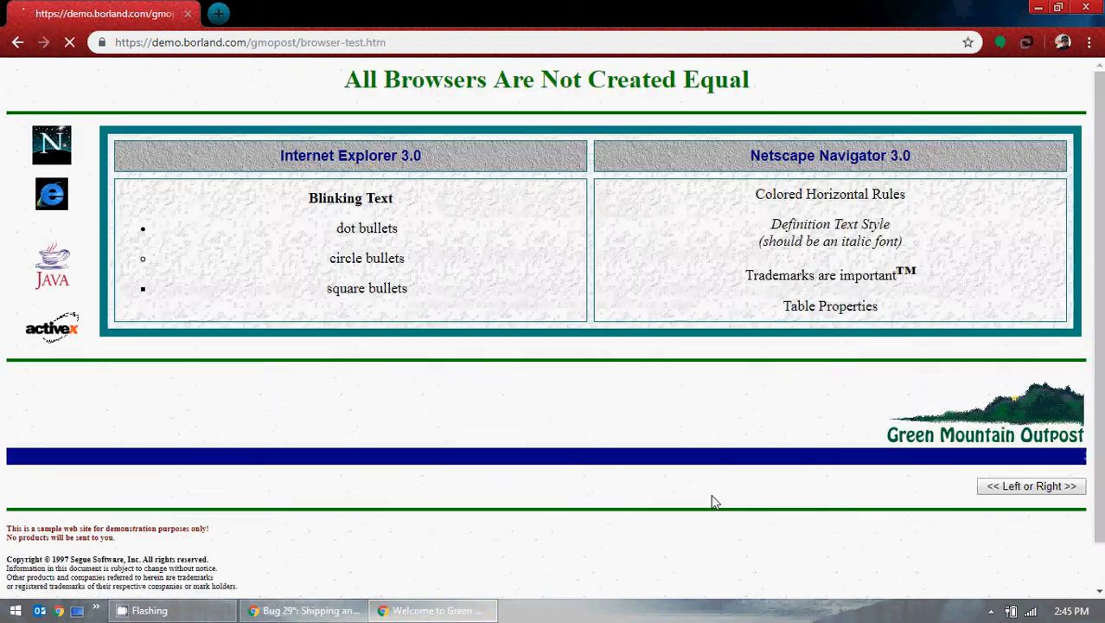
pyautogui.click(981, 490)
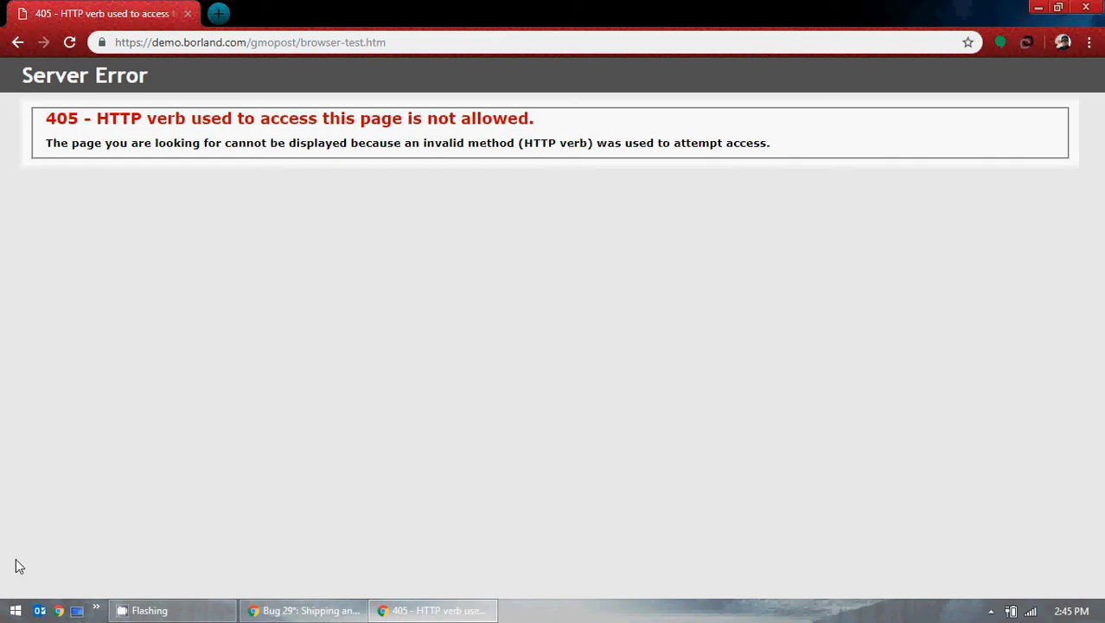
pyautogui.click(16, 44)
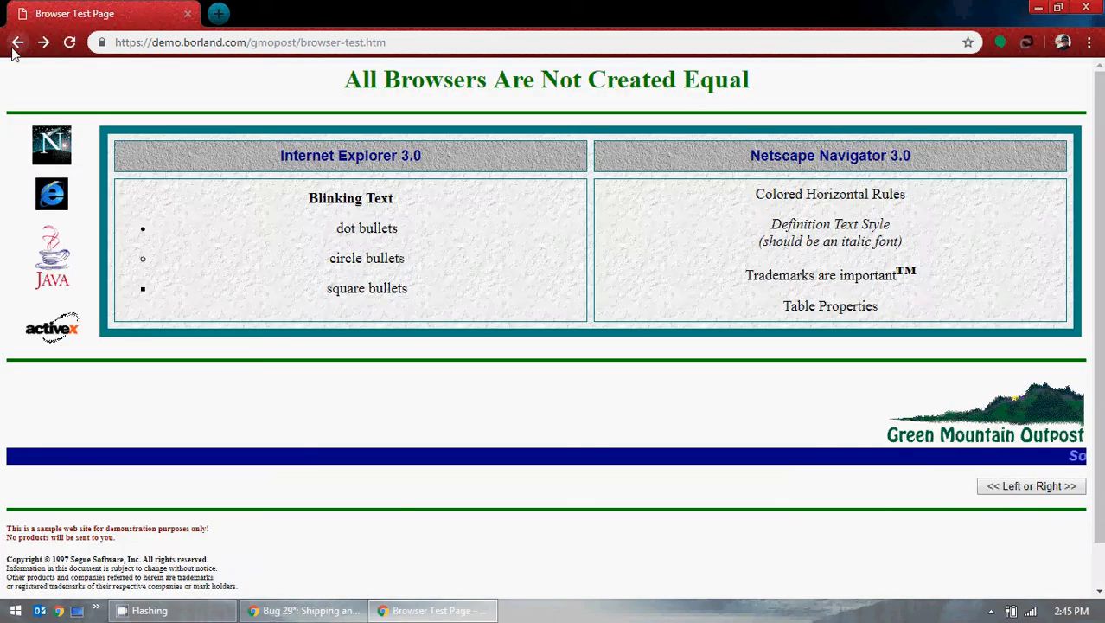
pyautogui.click(15, 45)
pyautogui.click(302, 610)
# - Choose "3 - Medium" as the bug's Severity, checking the GMO OnLine window for comparison
pyautogui.click(756, 413)
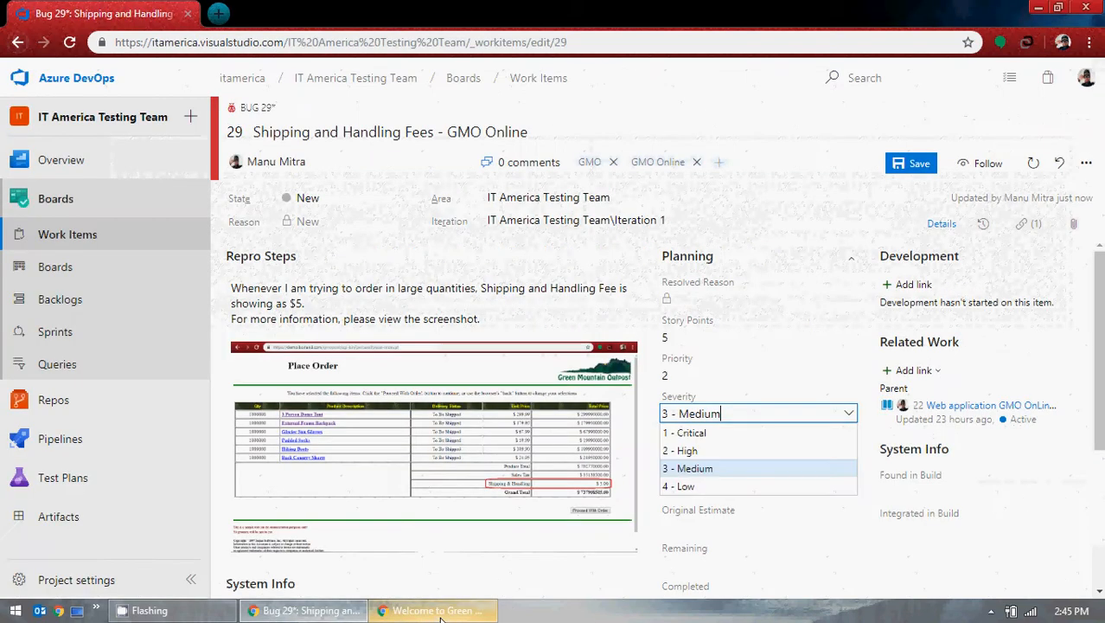
pyautogui.click(702, 468)
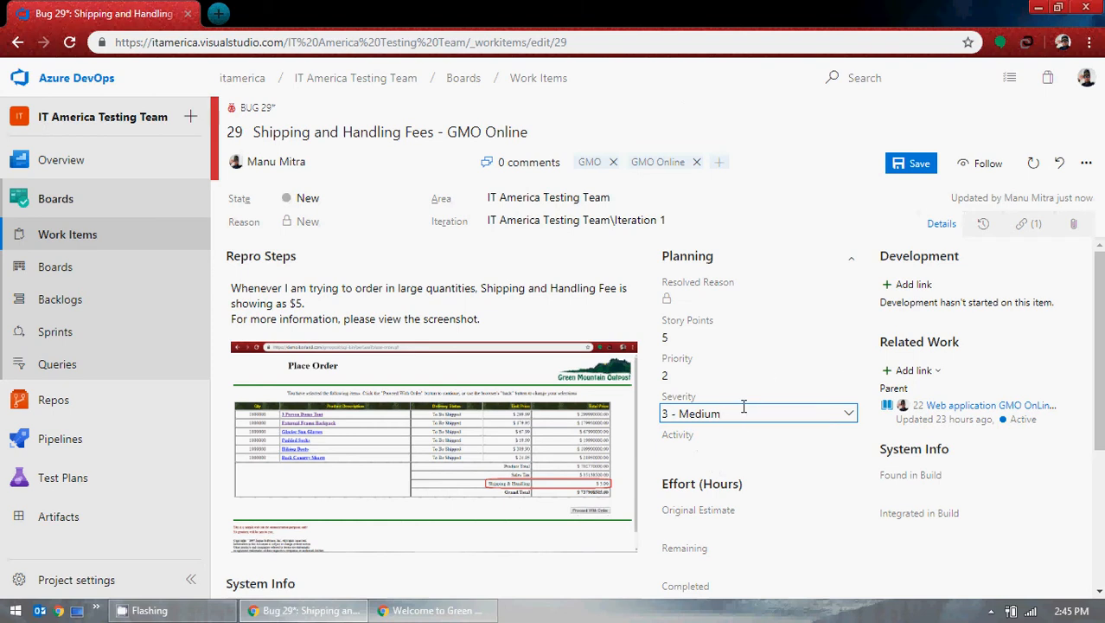
pyautogui.click(441, 610)
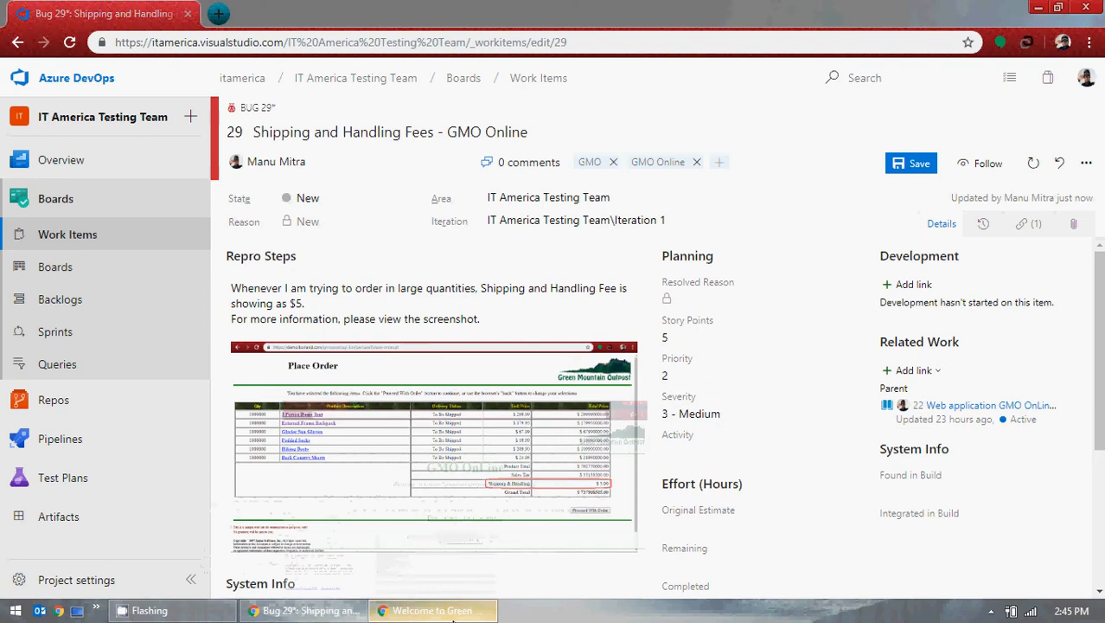
pyautogui.click(451, 616)
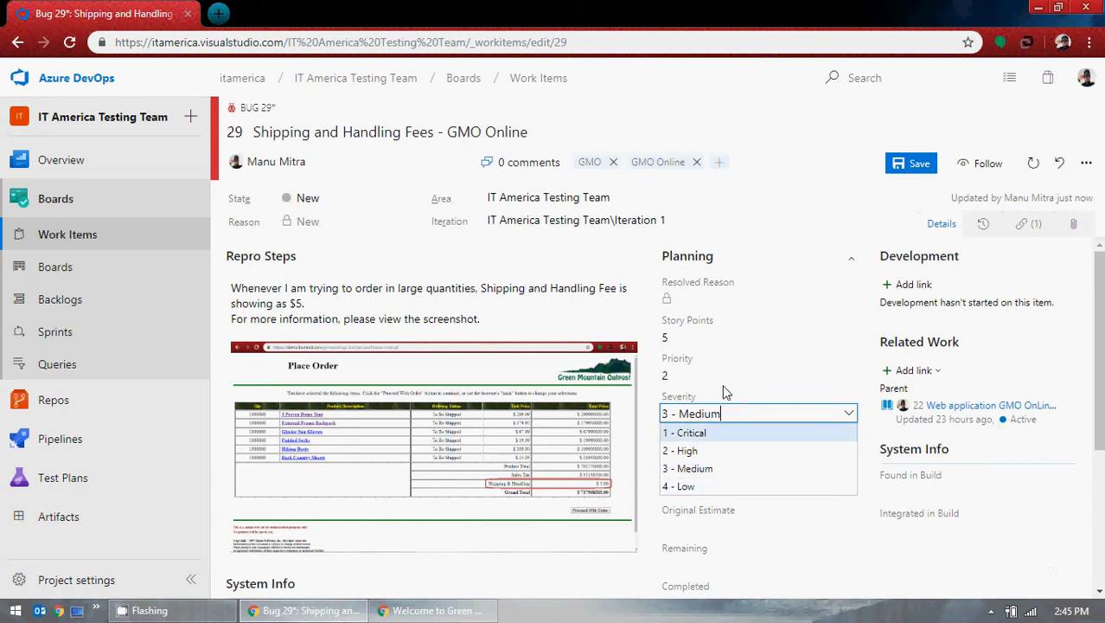
pyautogui.click(717, 470)
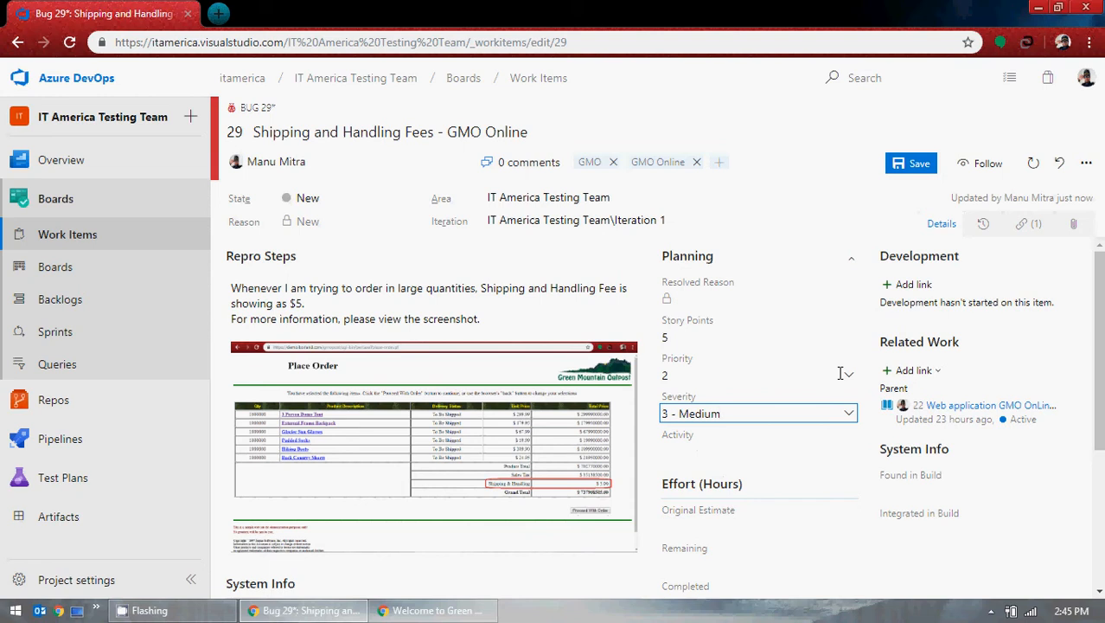
# - Set the bug's Priority to 3 and check the other priority options
pyautogui.click(850, 381)
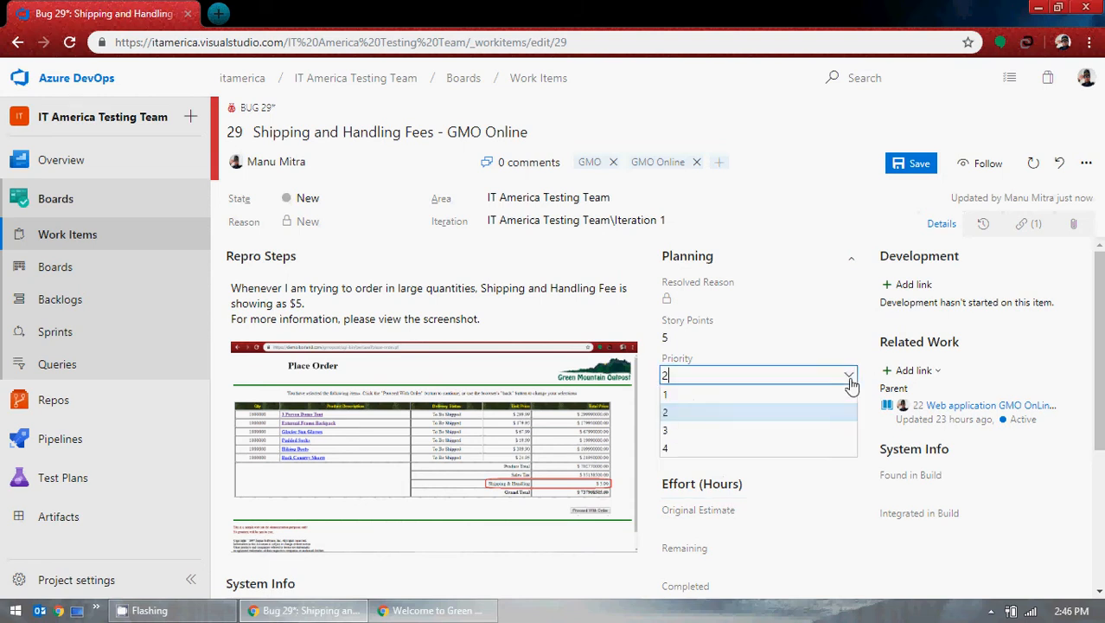
pyautogui.click(711, 432)
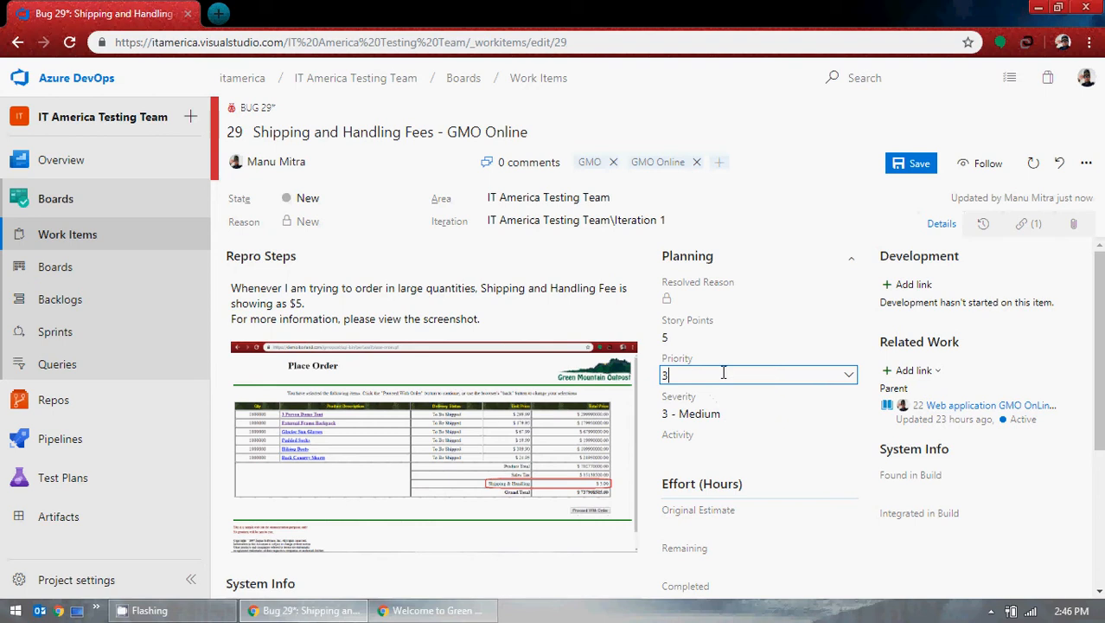
pyautogui.click(849, 374)
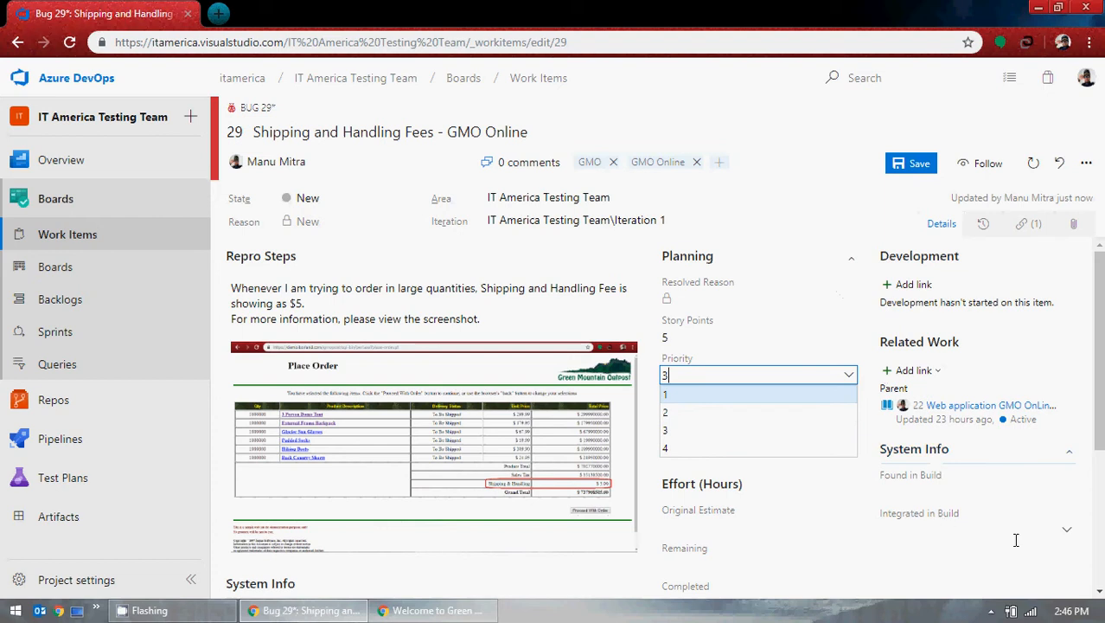
pyautogui.click(952, 570)
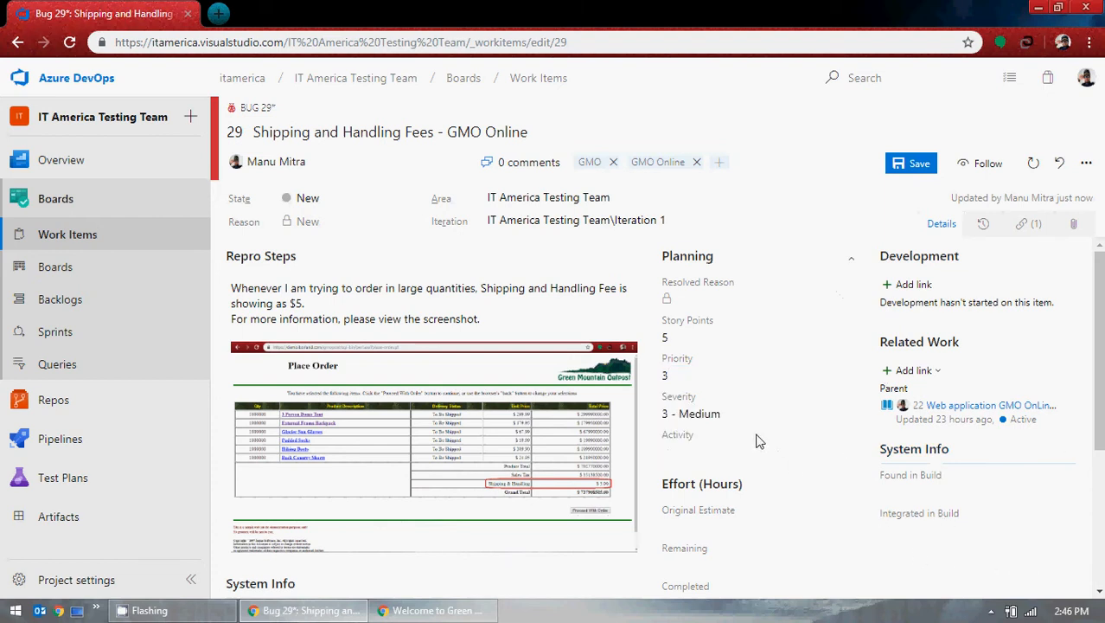
# - Check the Severity and Effort fields of the bug and save the updated planning values
pyautogui.click(850, 416)
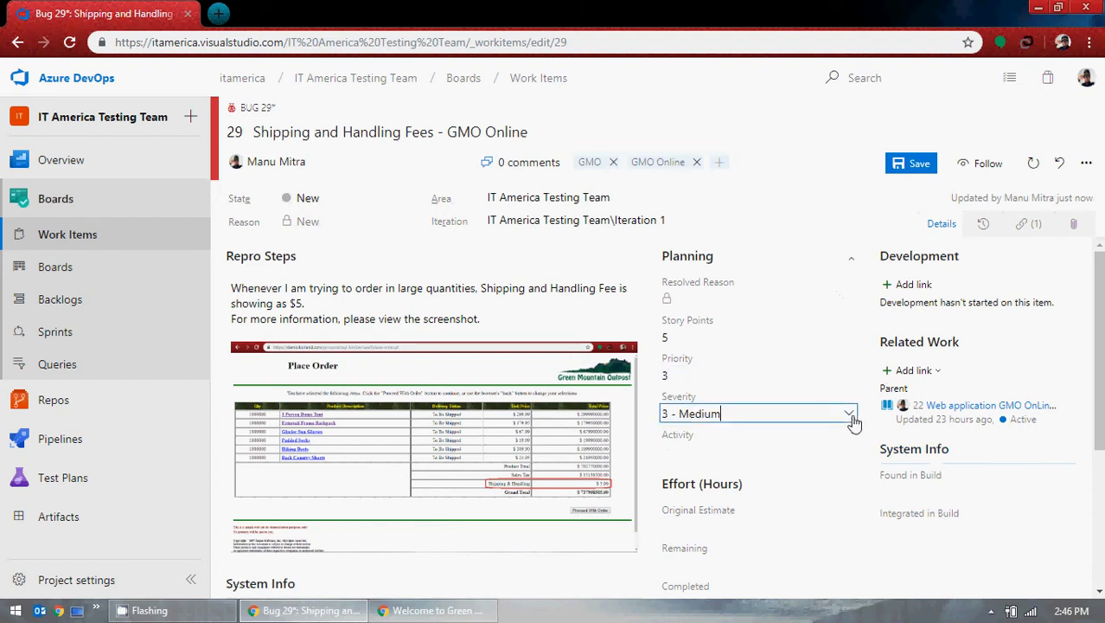
pyautogui.click(992, 568)
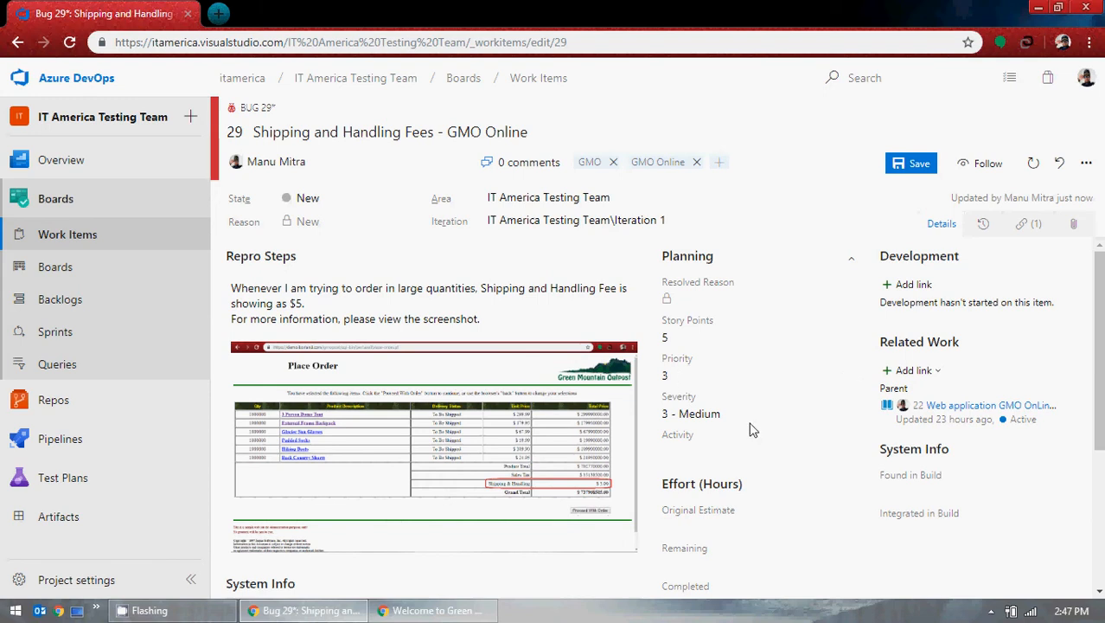
pyautogui.scroll(-1, 751, 430)
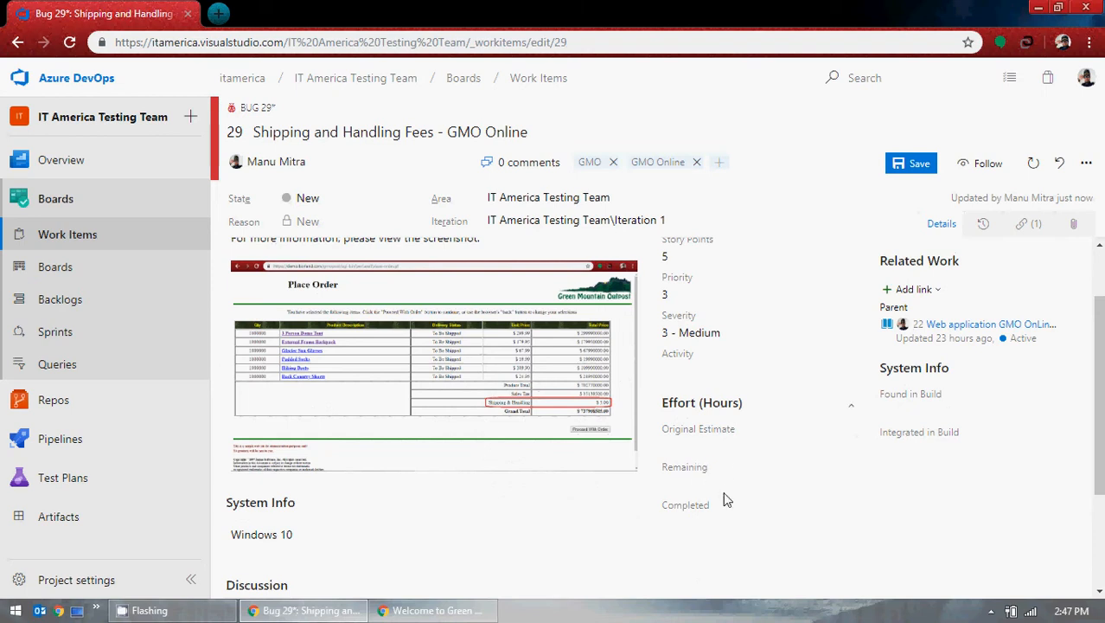
pyautogui.scroll(-2, 779, 450)
pyautogui.scroll(3, 804, 417)
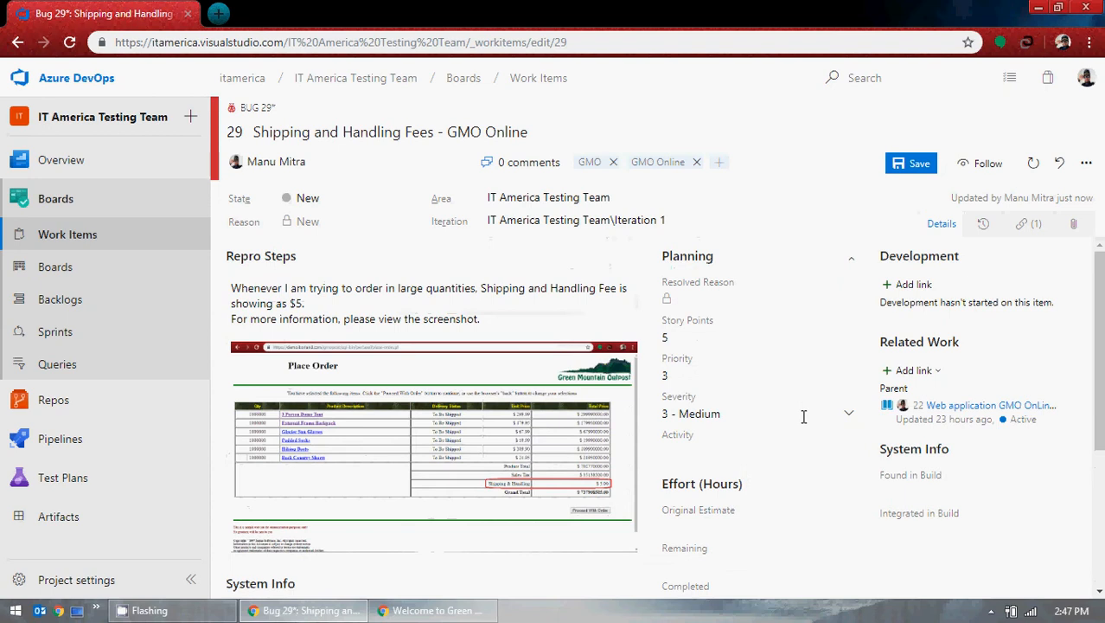
pyautogui.click(910, 167)
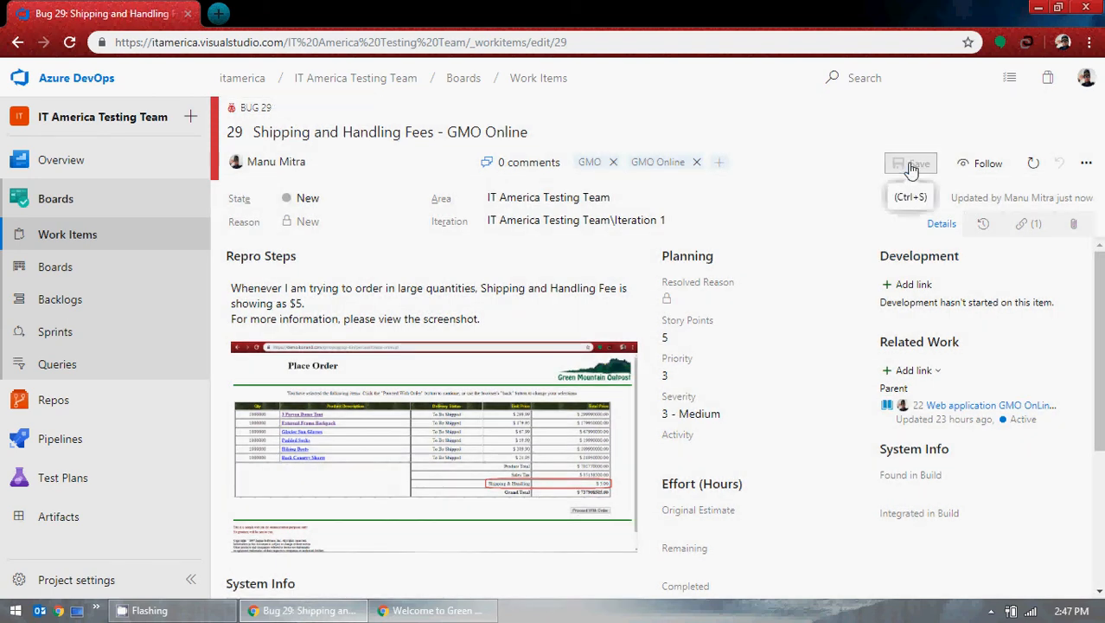
# - Reopen the Shipping and Handling Fees bug from the work items list and save it with state Active and reason Investigate
pyautogui.click(65, 240)
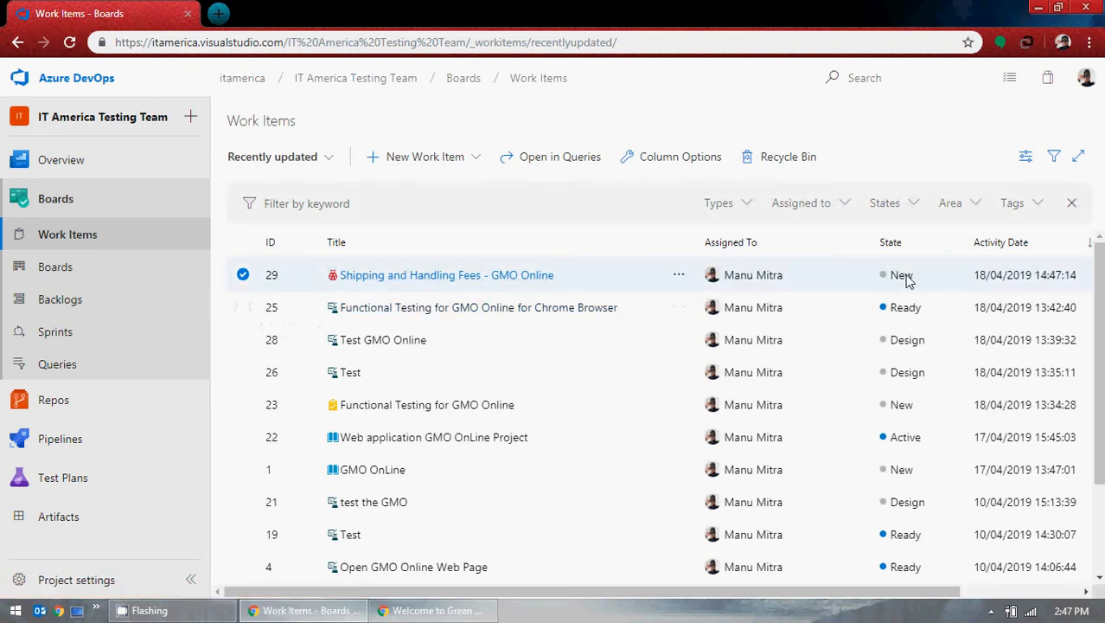
pyautogui.click(464, 278)
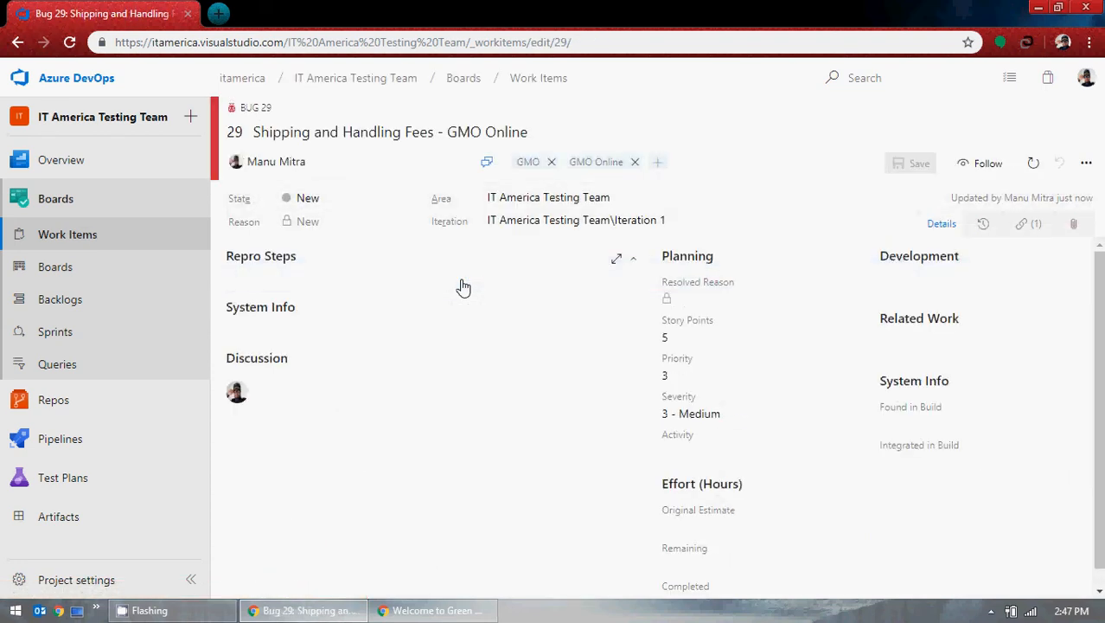
pyautogui.click(406, 202)
pyautogui.click(355, 237)
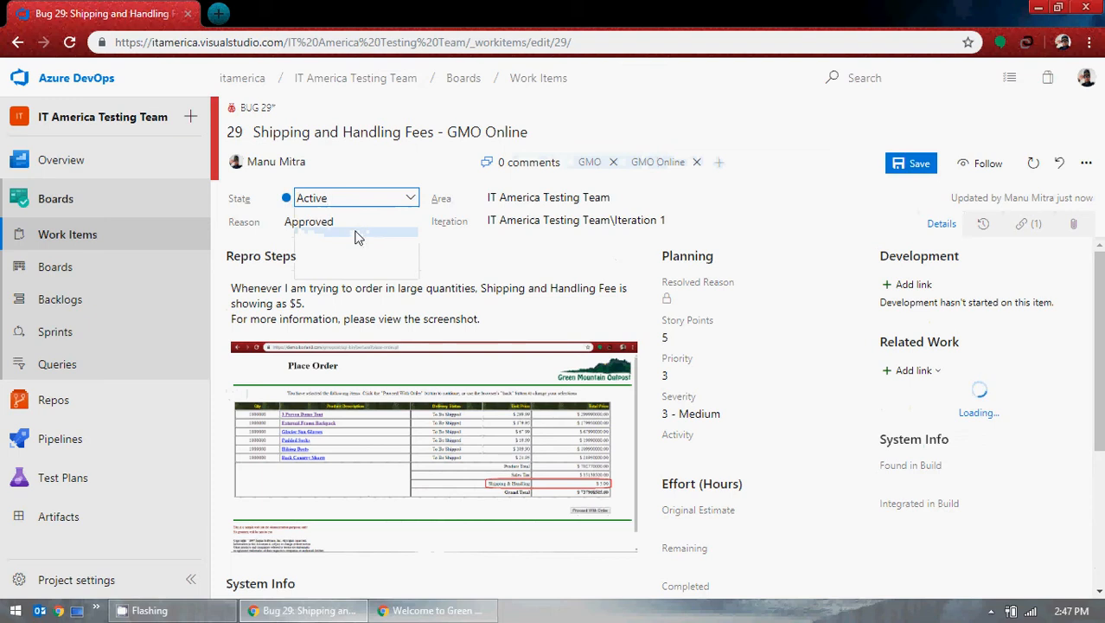
pyautogui.click(412, 223)
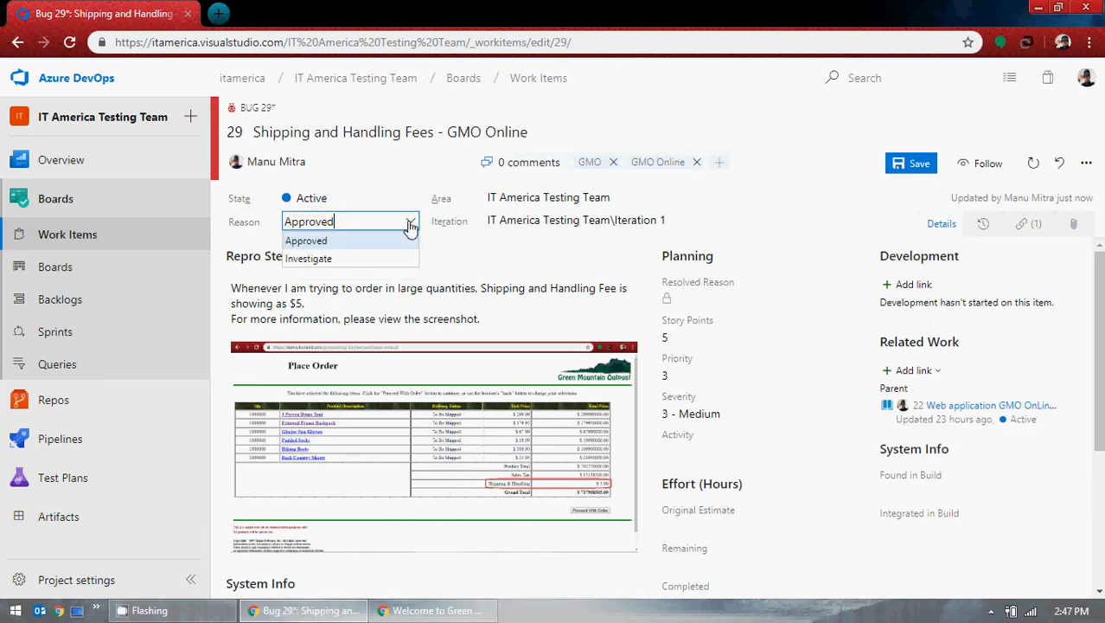
pyautogui.click(367, 258)
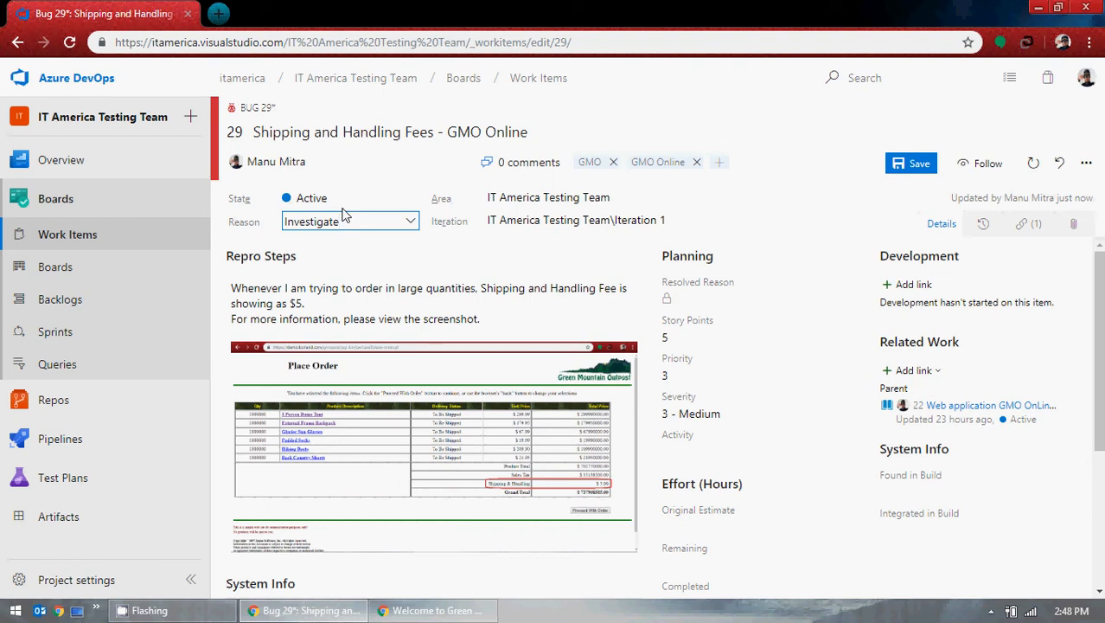
pyautogui.click(923, 164)
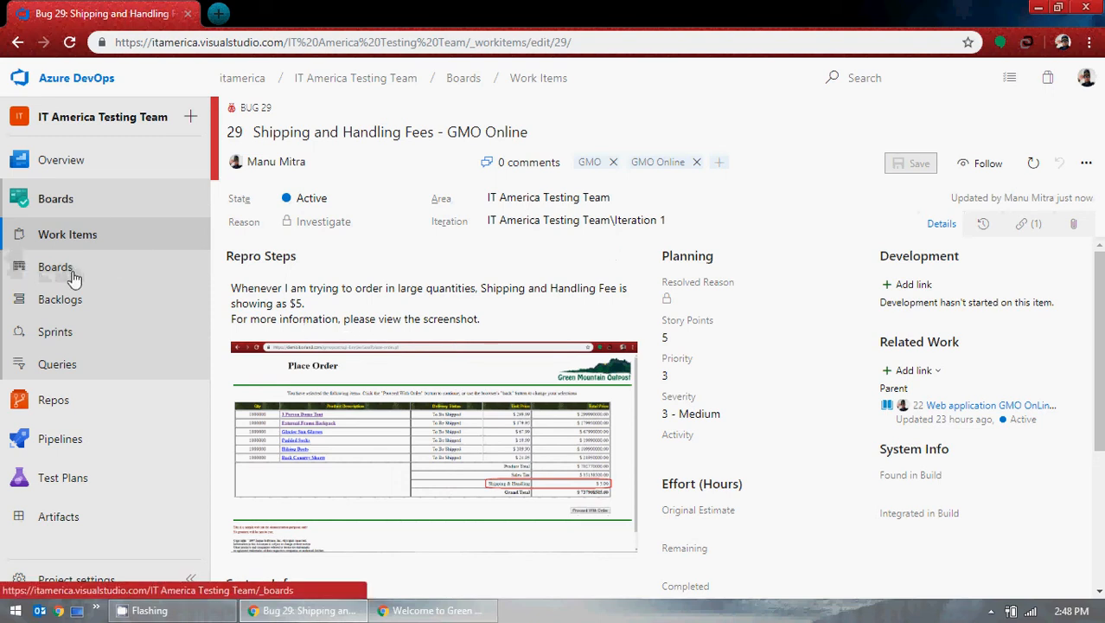
# - Check the bug's attachments and its details down to the Discussion section
pyautogui.click(1072, 224)
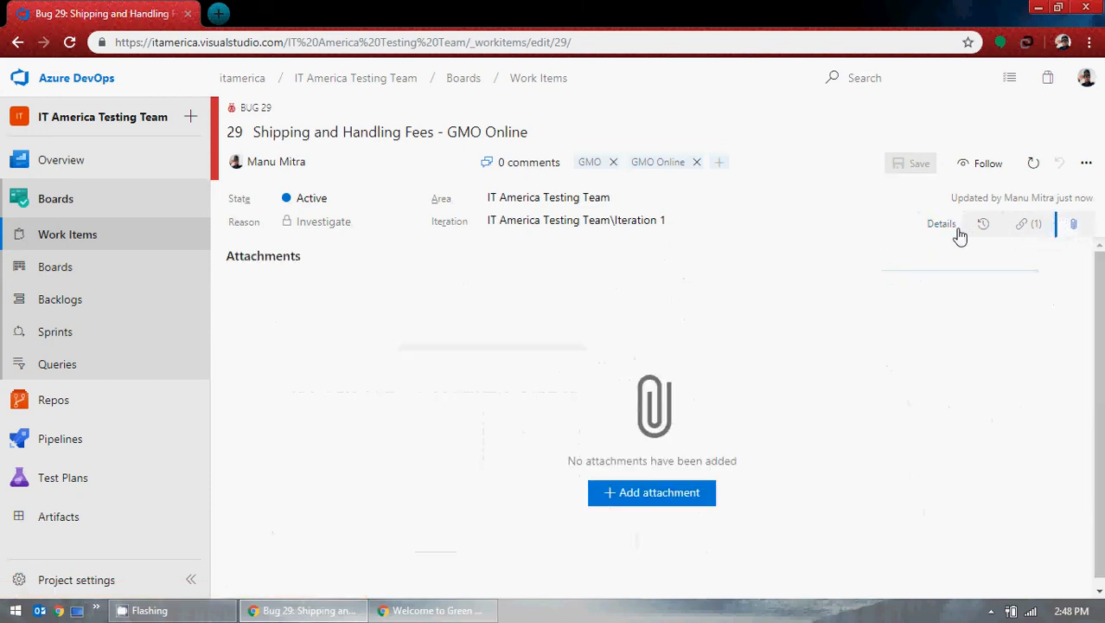
pyautogui.click(933, 229)
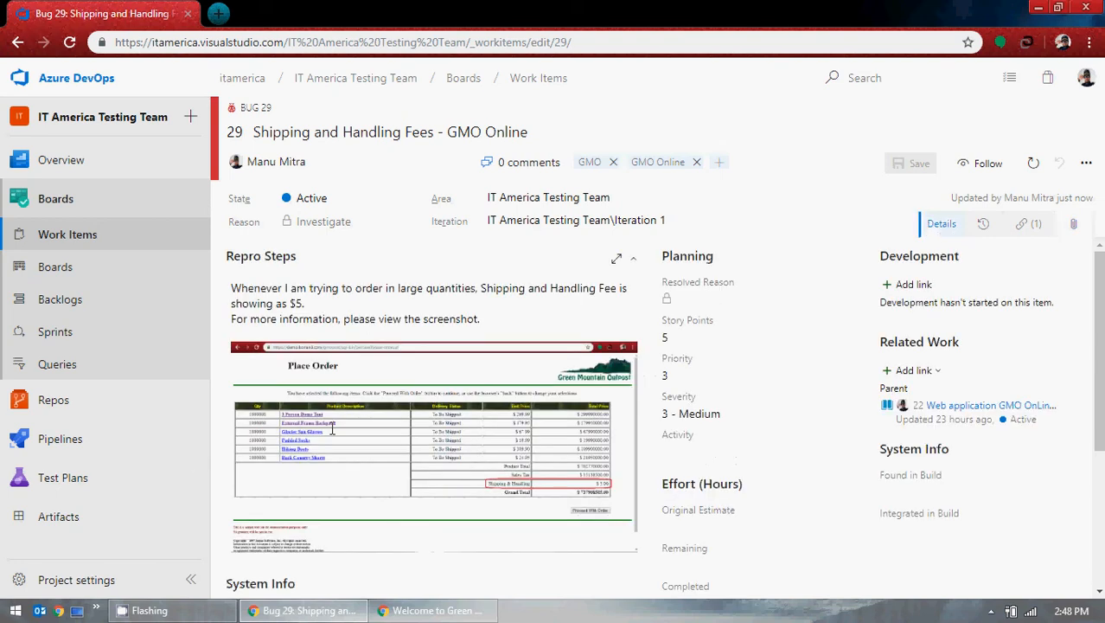
pyautogui.scroll(-2, 372, 419)
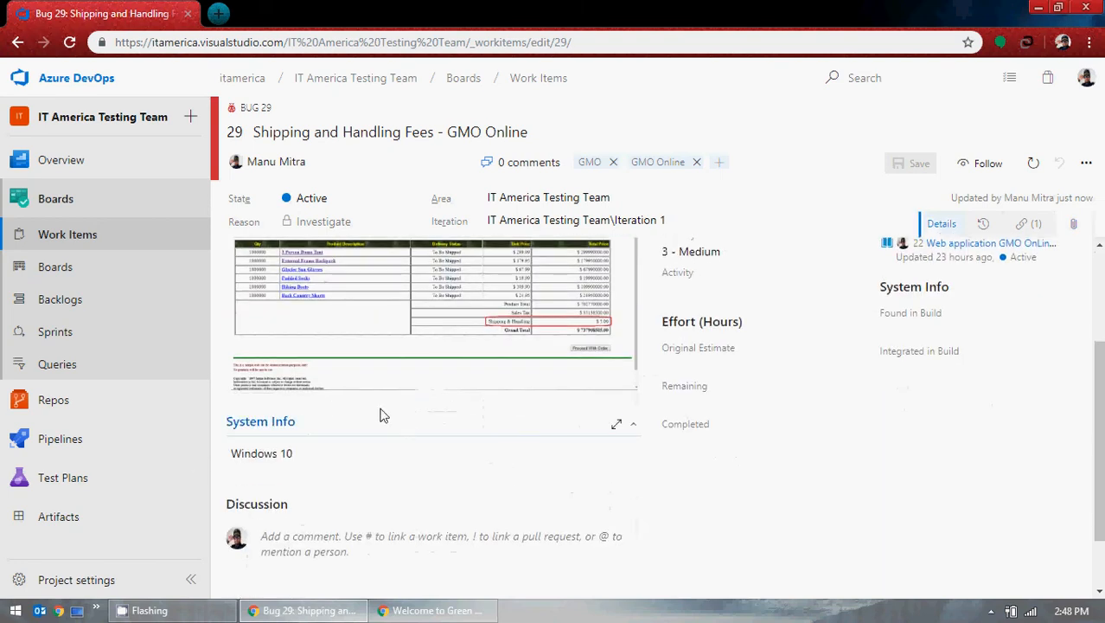
# - Open the Shipping and Handling Fees bug from story 22 on the team board and check its assignee options
pyautogui.scroll(2, 382, 414)
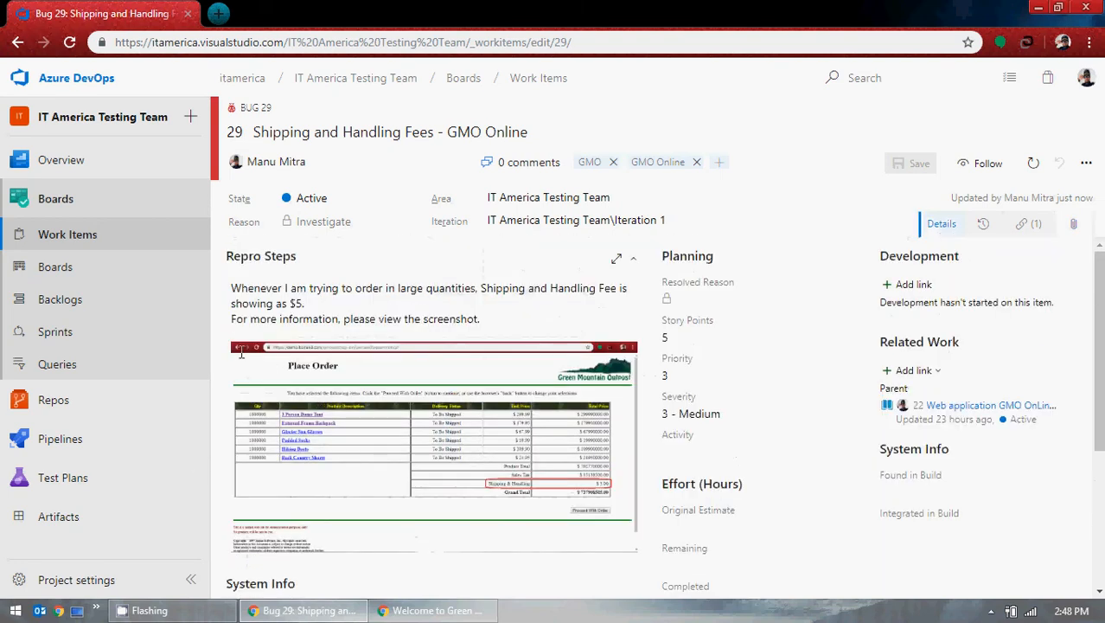
pyautogui.click(76, 272)
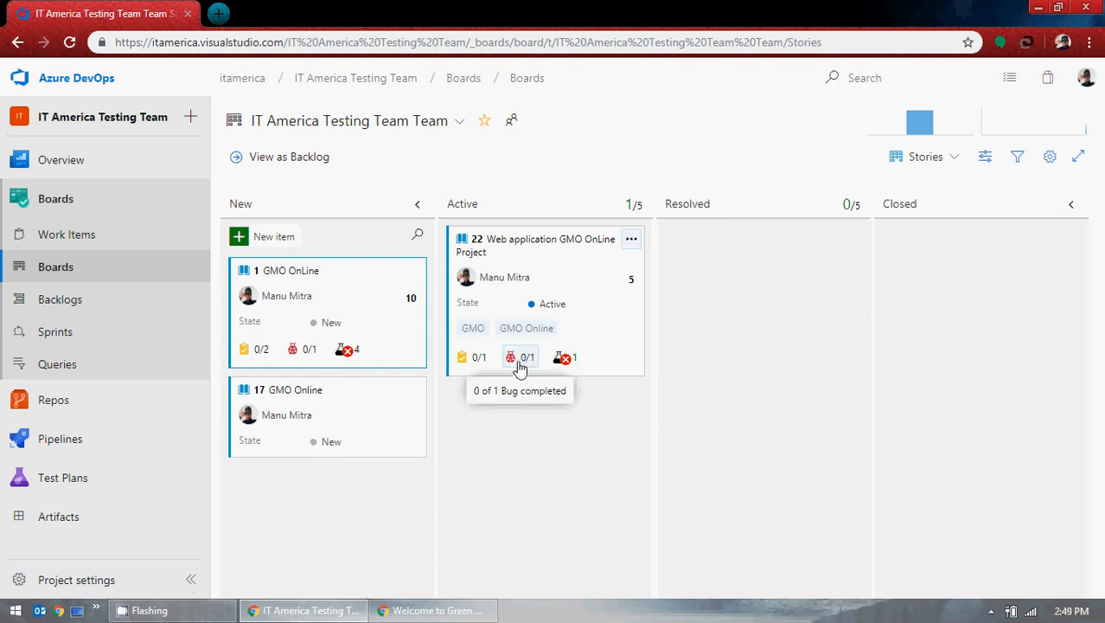
pyautogui.click(520, 358)
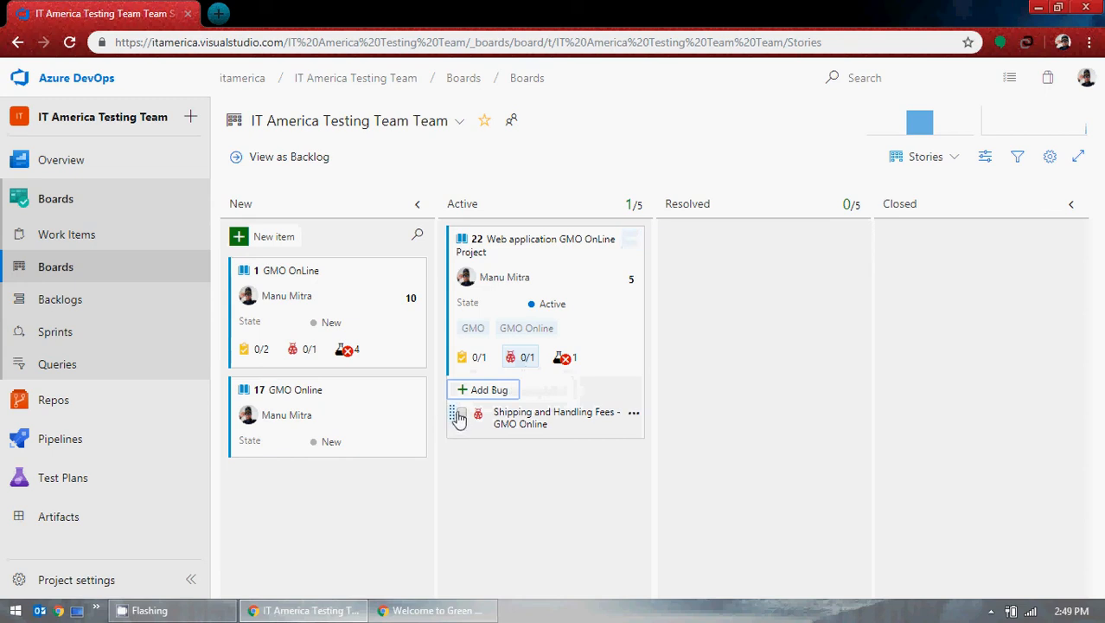
pyautogui.click(635, 416)
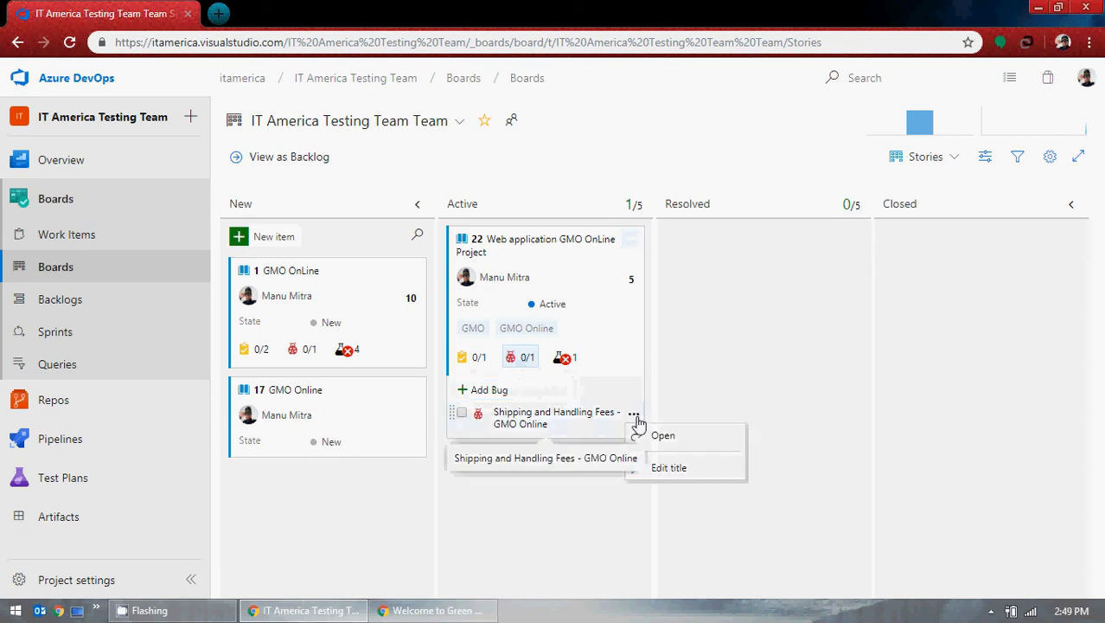
pyautogui.click(659, 438)
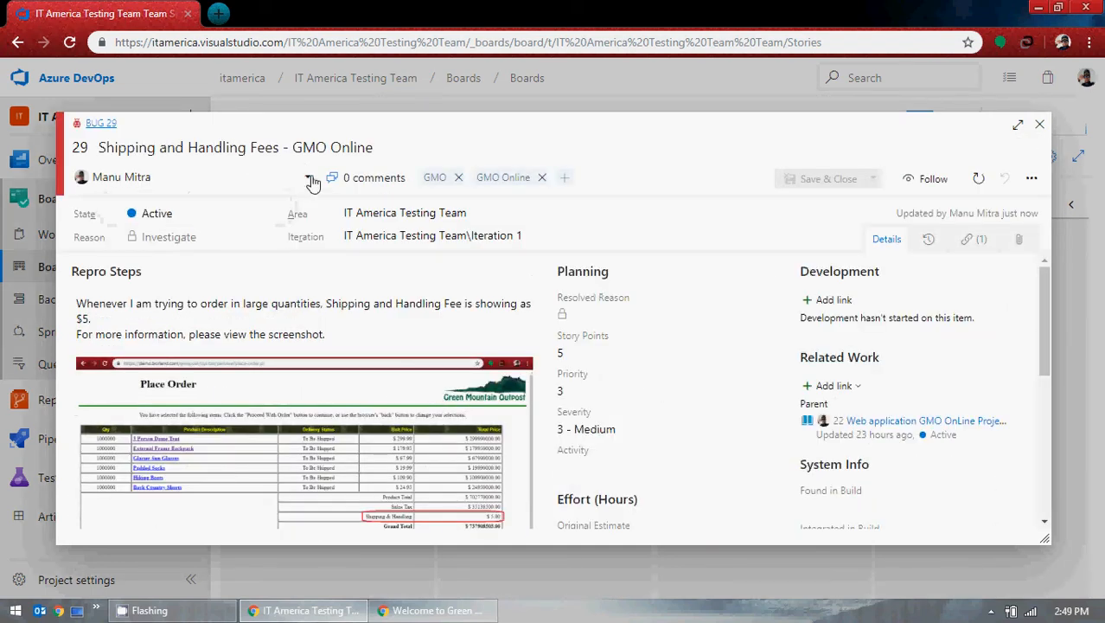
pyautogui.click(310, 179)
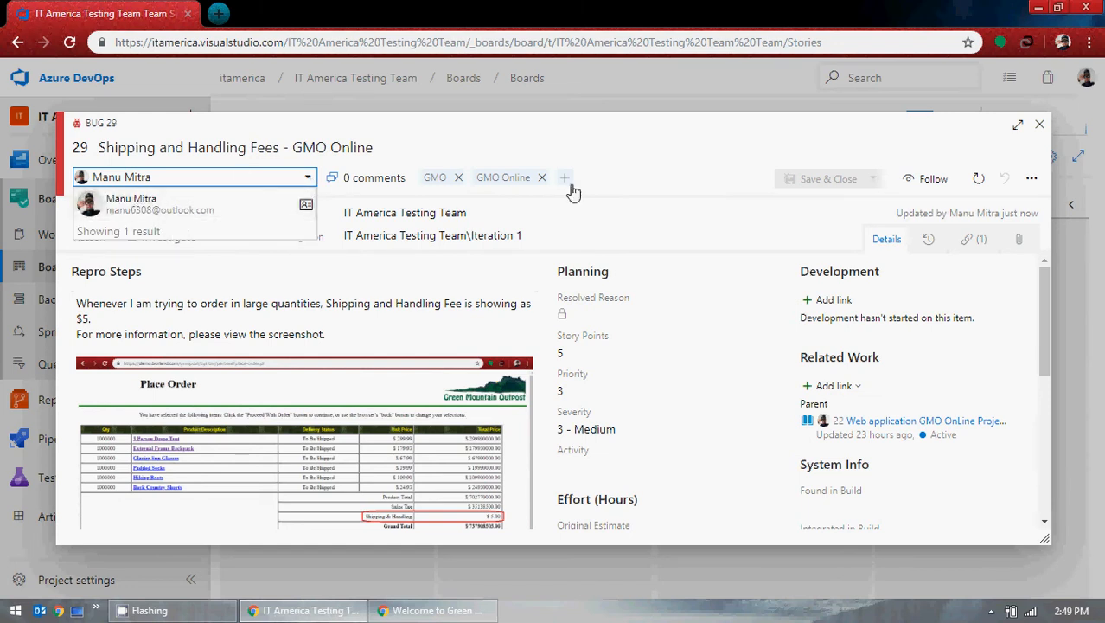
pyautogui.click(1039, 130)
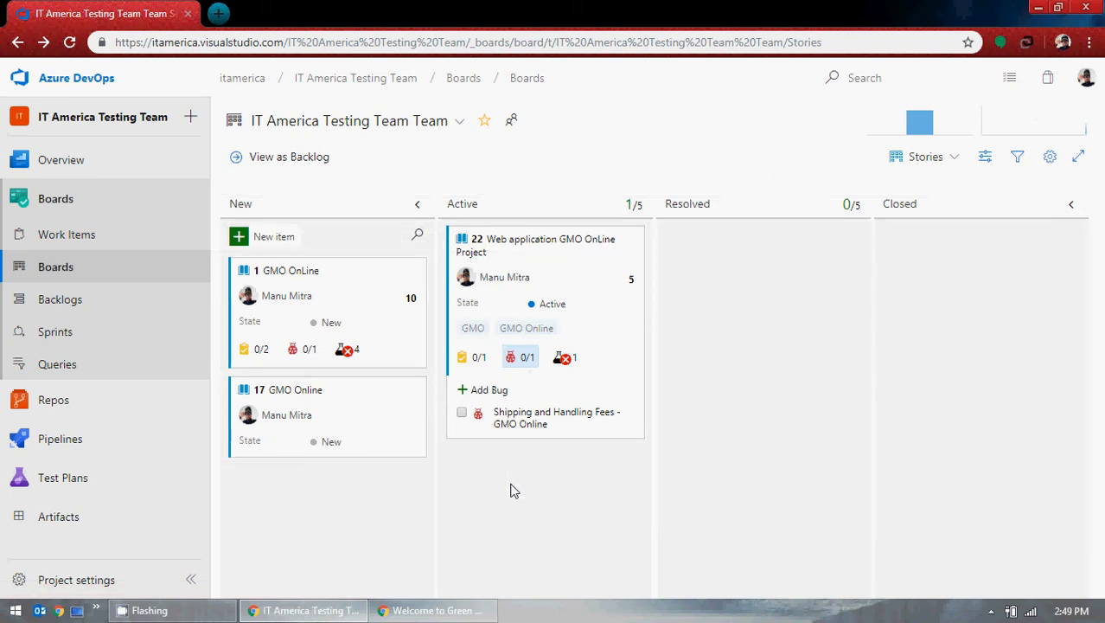
# - View the Test Plans page and reopen the Shipping and Handling Fees bug from story 22 on the team board
pyautogui.click(89, 485)
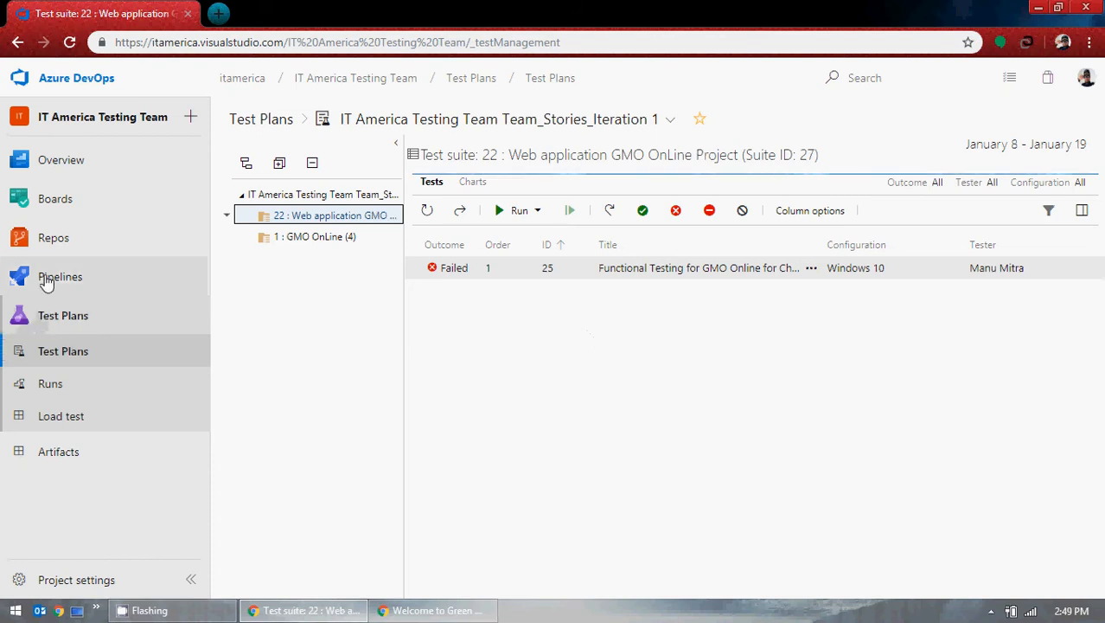
pyautogui.click(56, 202)
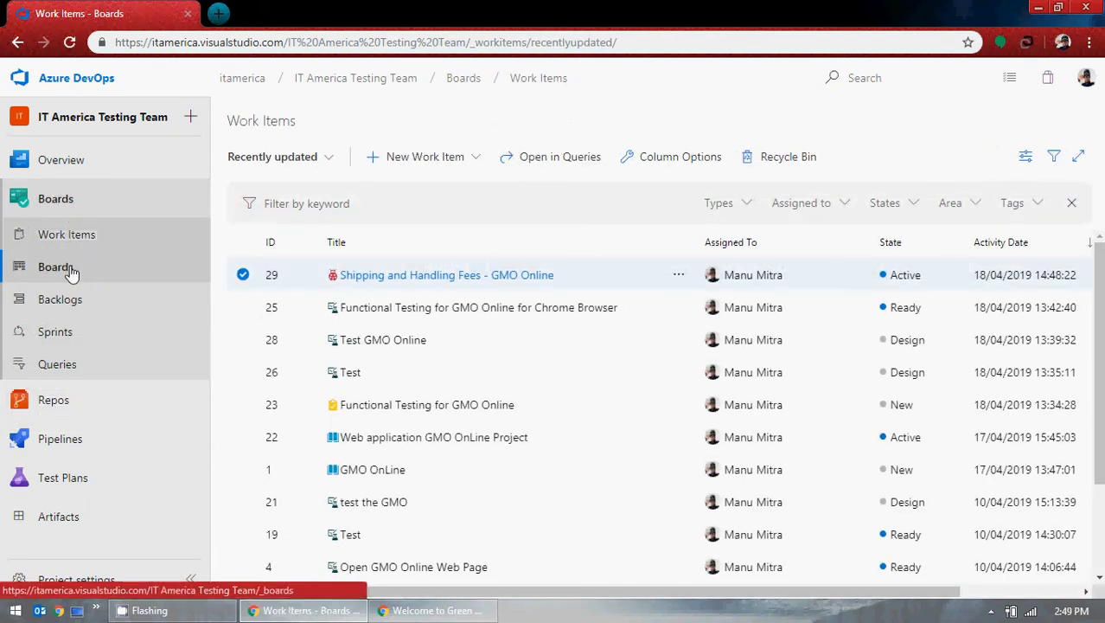
pyautogui.click(72, 272)
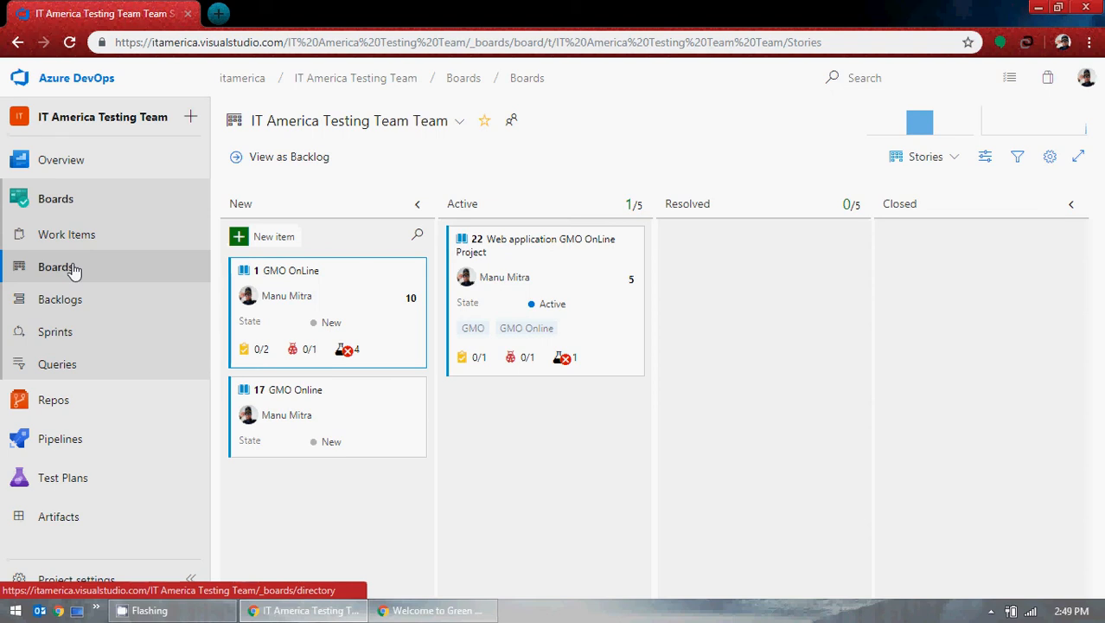
pyautogui.click(527, 360)
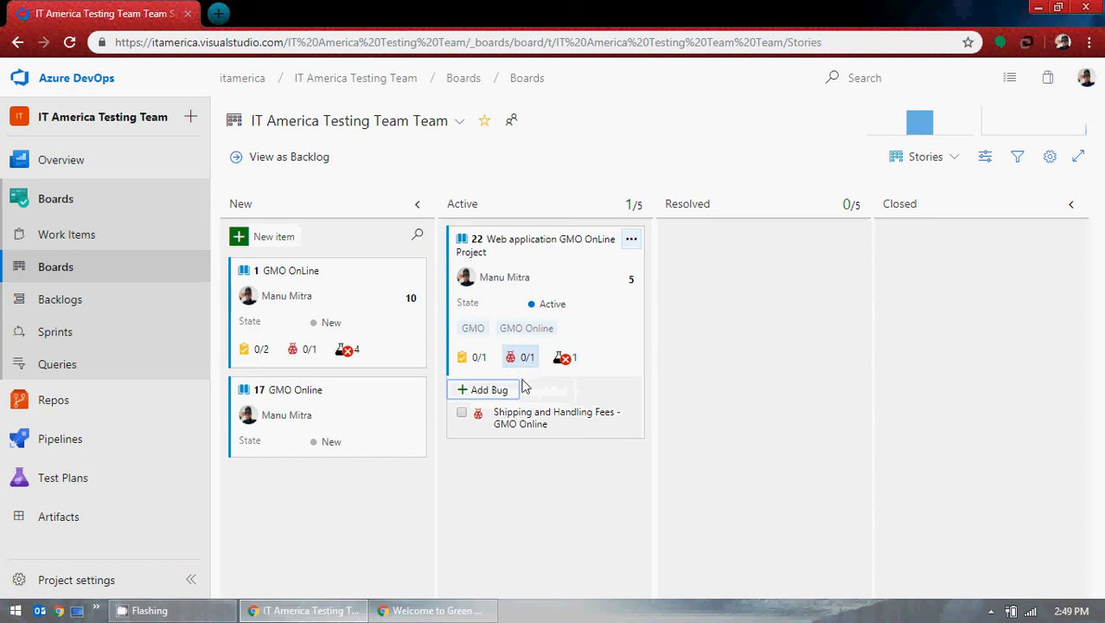
pyautogui.click(526, 417)
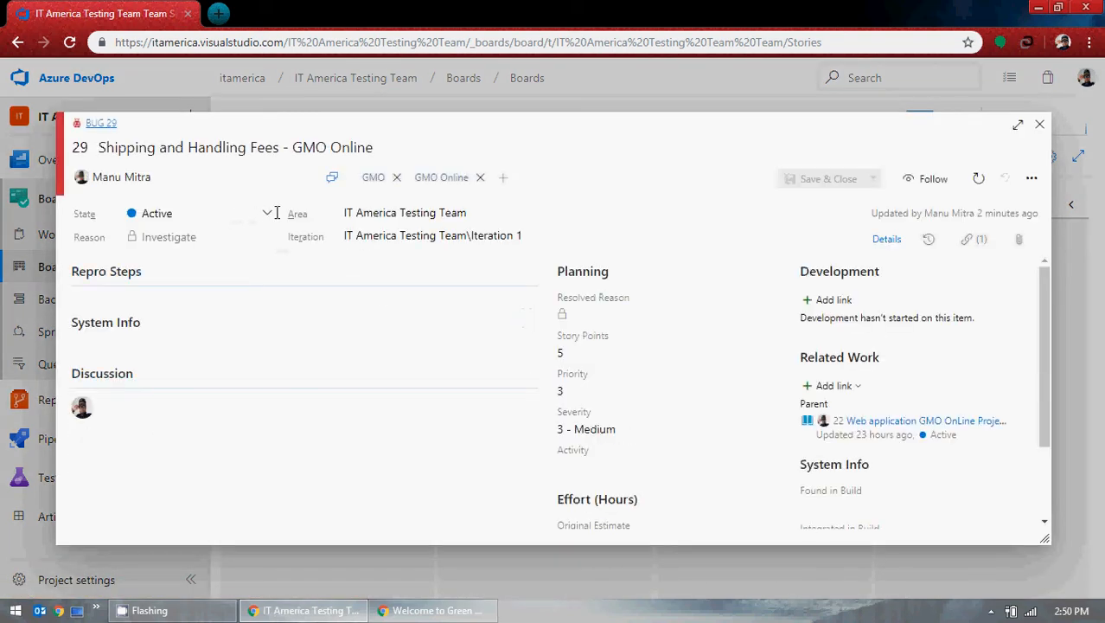
# - Check the available State, Iteration and Area options of the Shipping and Handling Fees bug
pyautogui.click(267, 213)
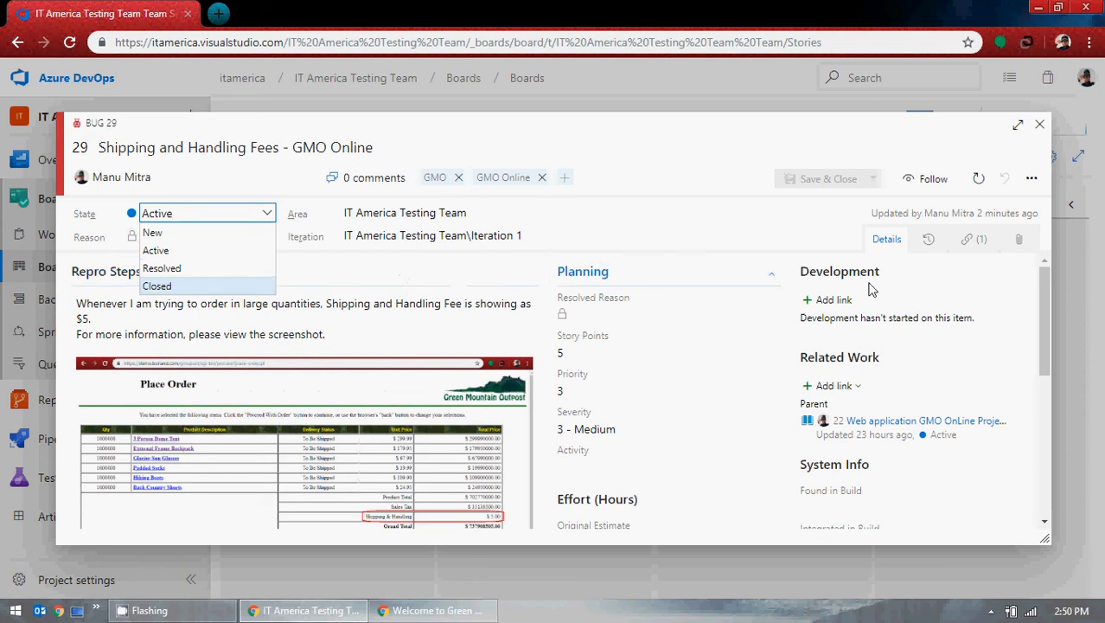
pyautogui.click(843, 139)
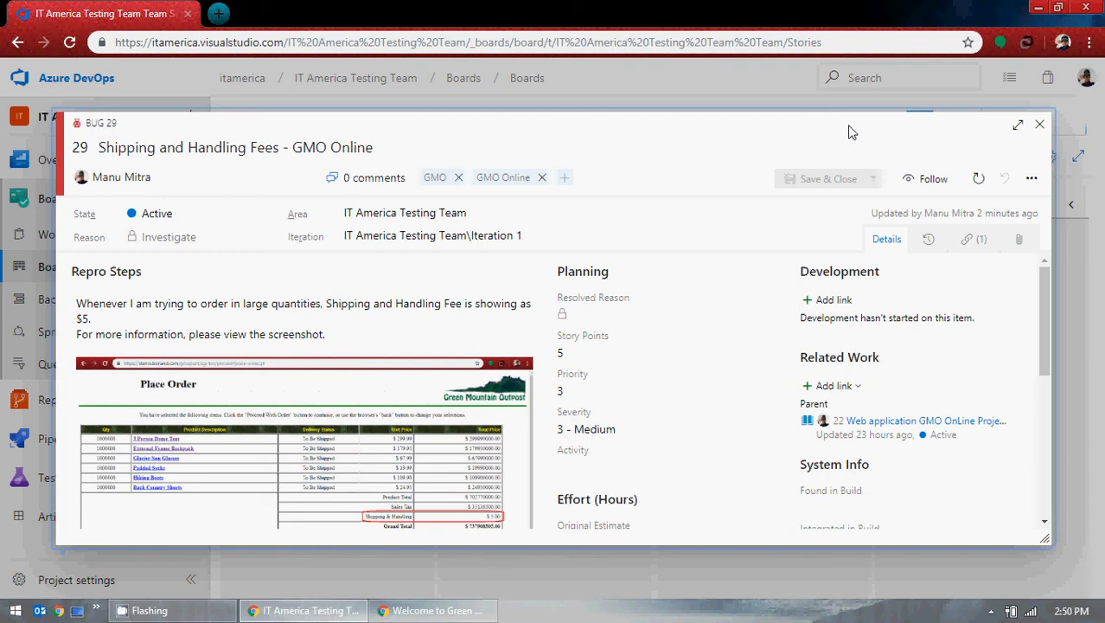
pyautogui.click(537, 235)
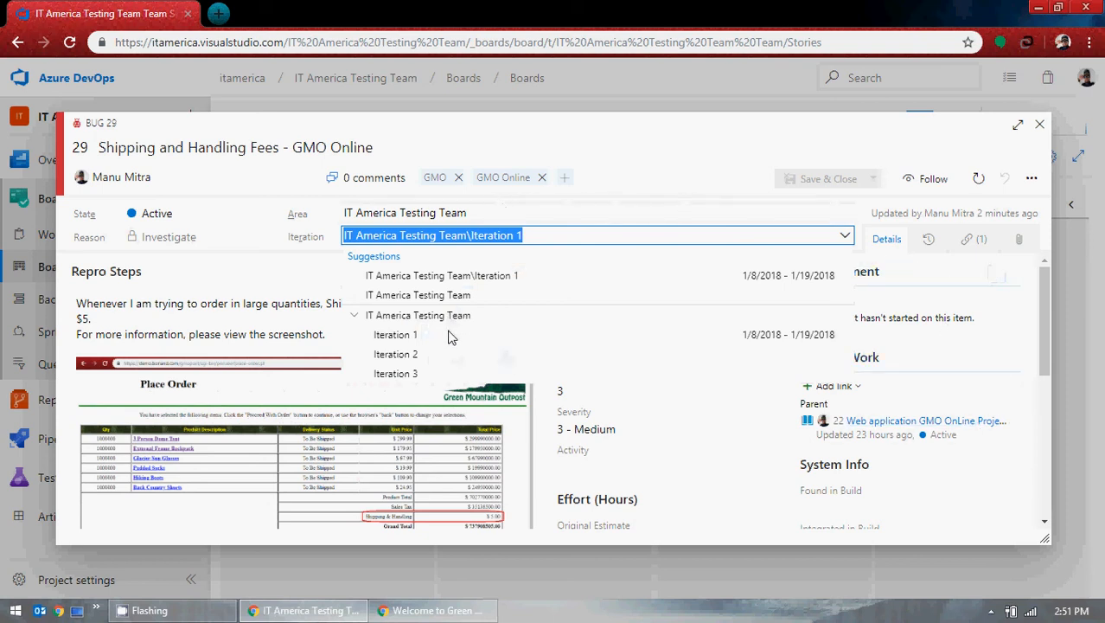
pyautogui.click(616, 201)
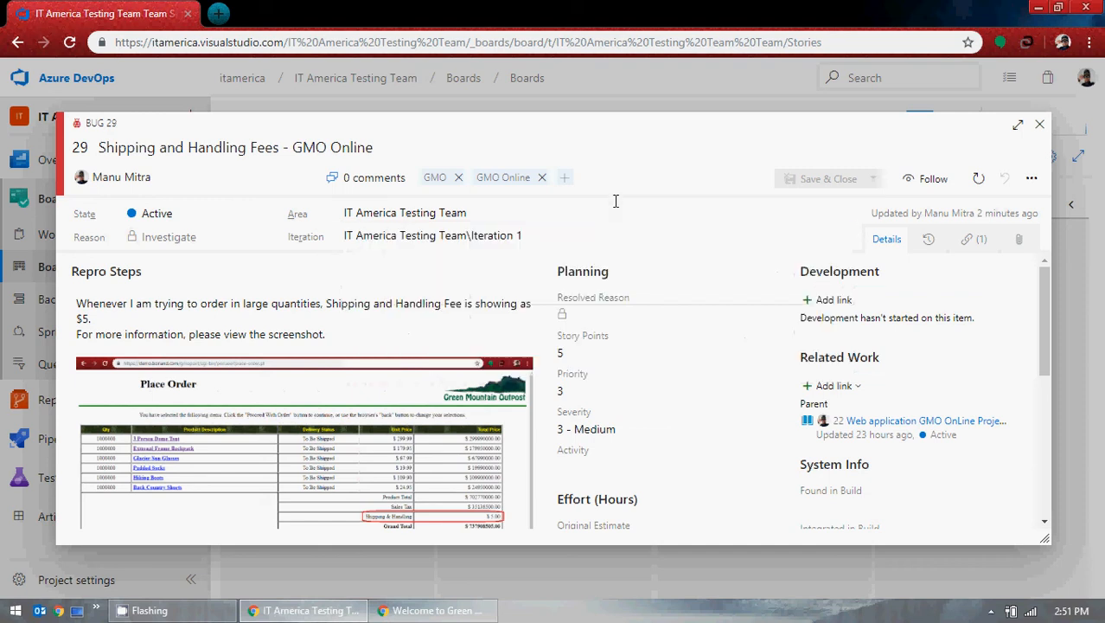
pyautogui.click(476, 216)
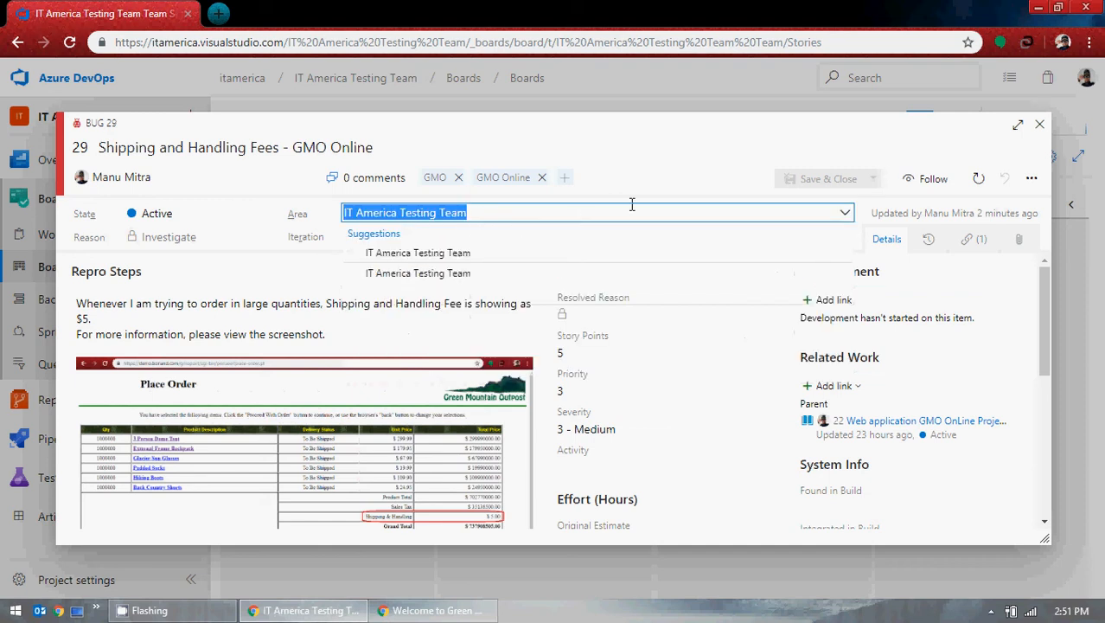
pyautogui.click(656, 182)
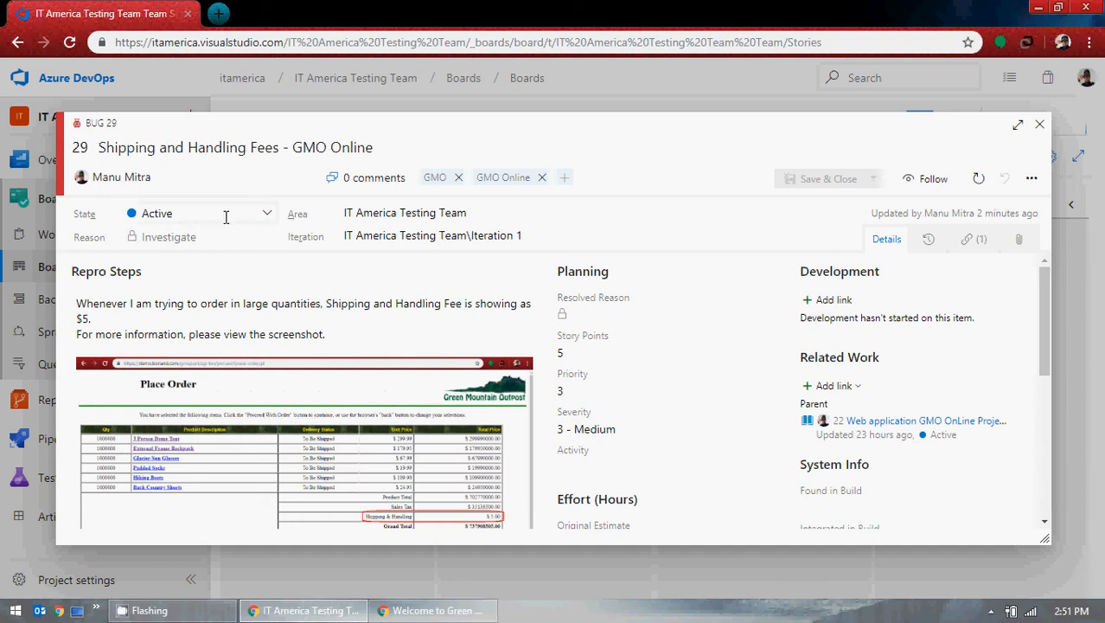
# - Email the Shipping and Handling Fees work item to the preselected recipient, keeping its default subject
pyautogui.click(1032, 178)
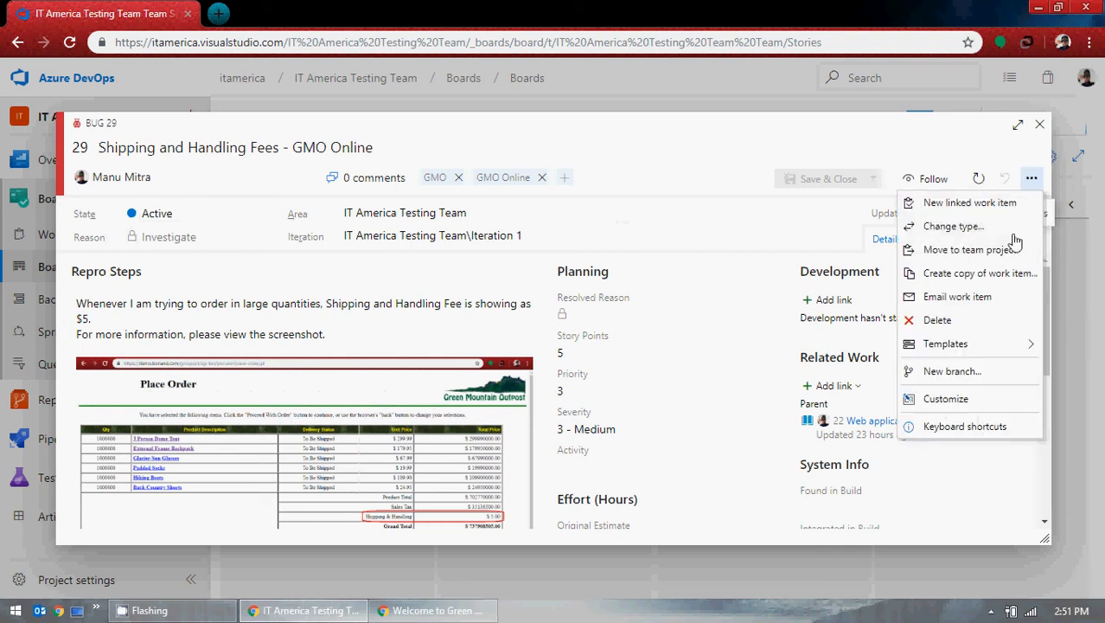
pyautogui.click(978, 301)
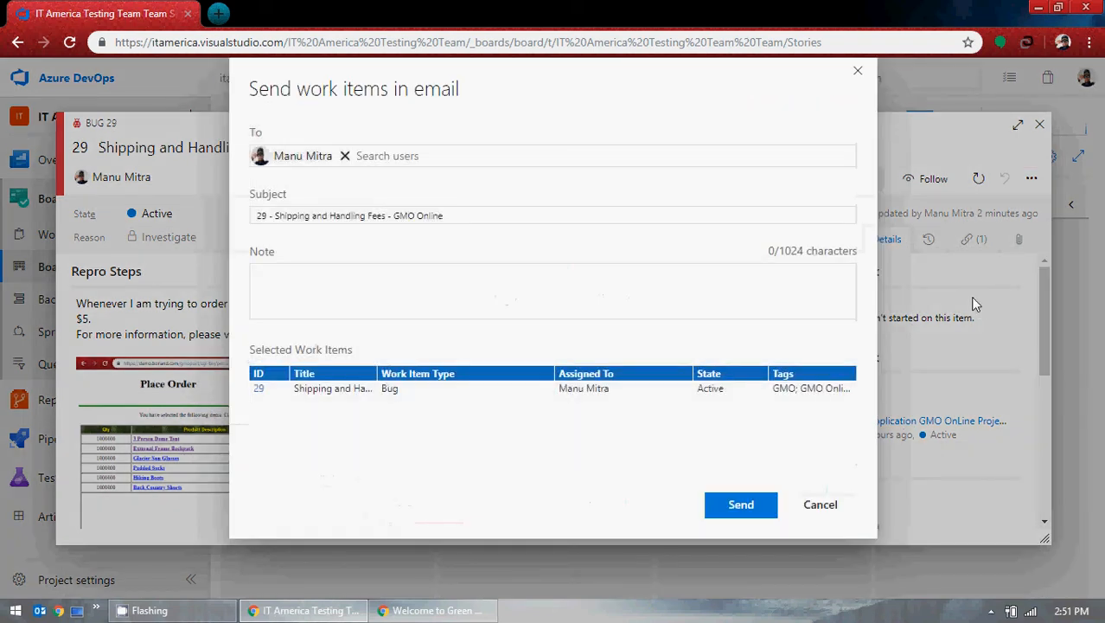
pyautogui.click(737, 508)
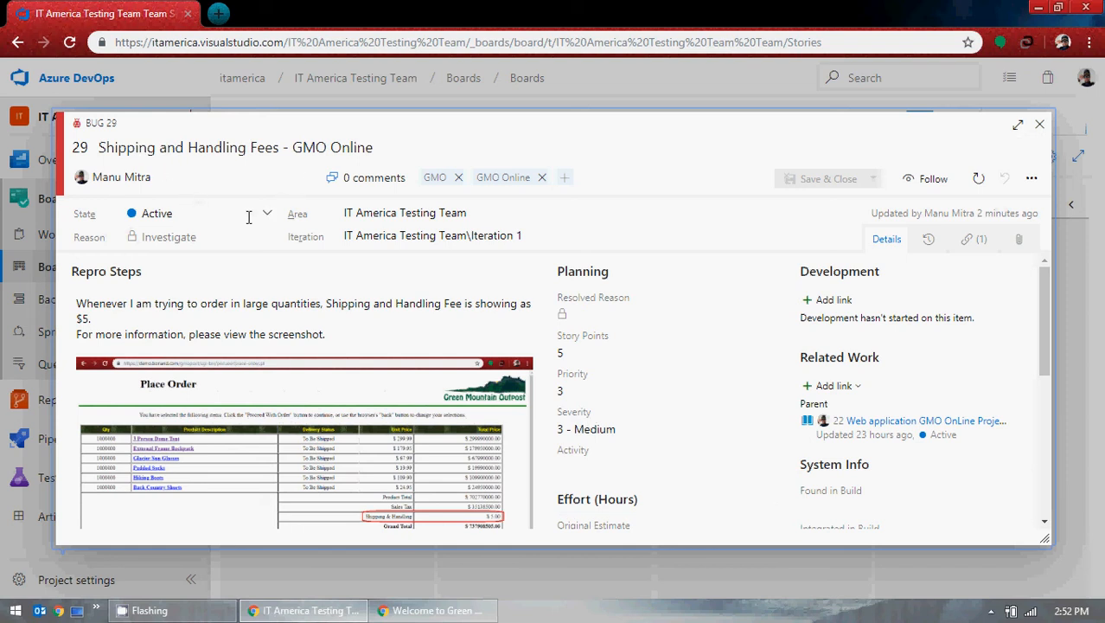
pyautogui.moveTo(328, 232)
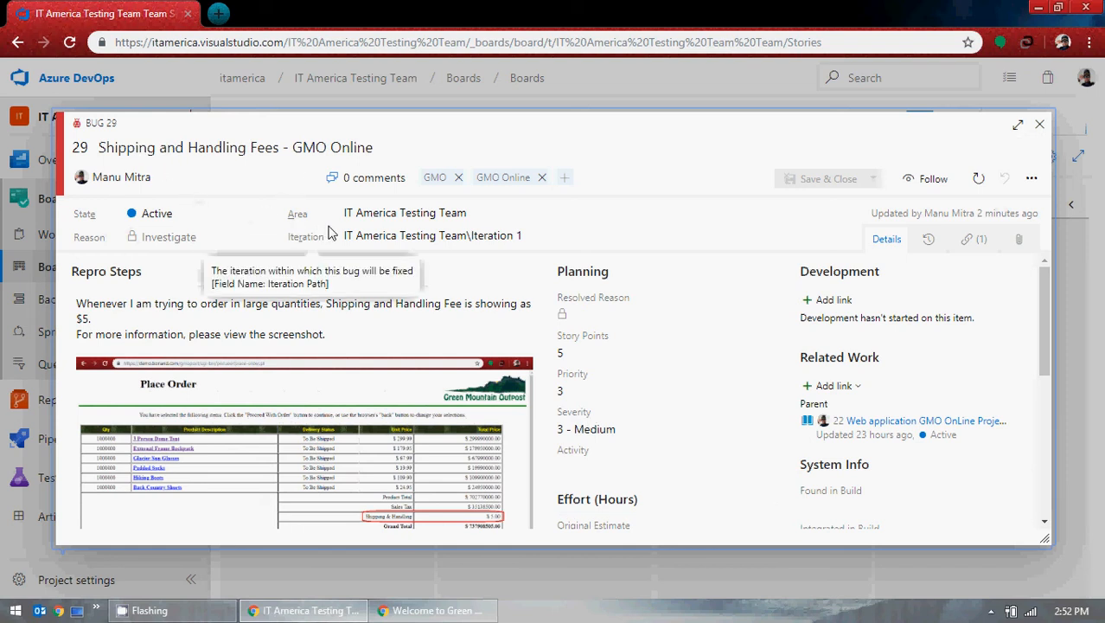
pyautogui.click(1032, 179)
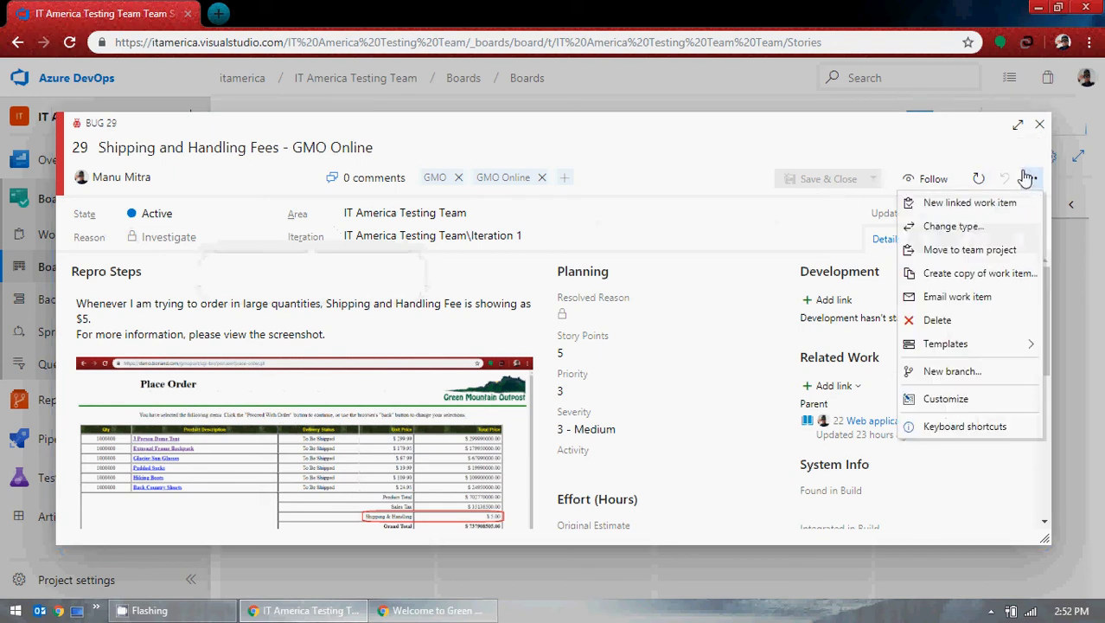
pyautogui.click(1029, 178)
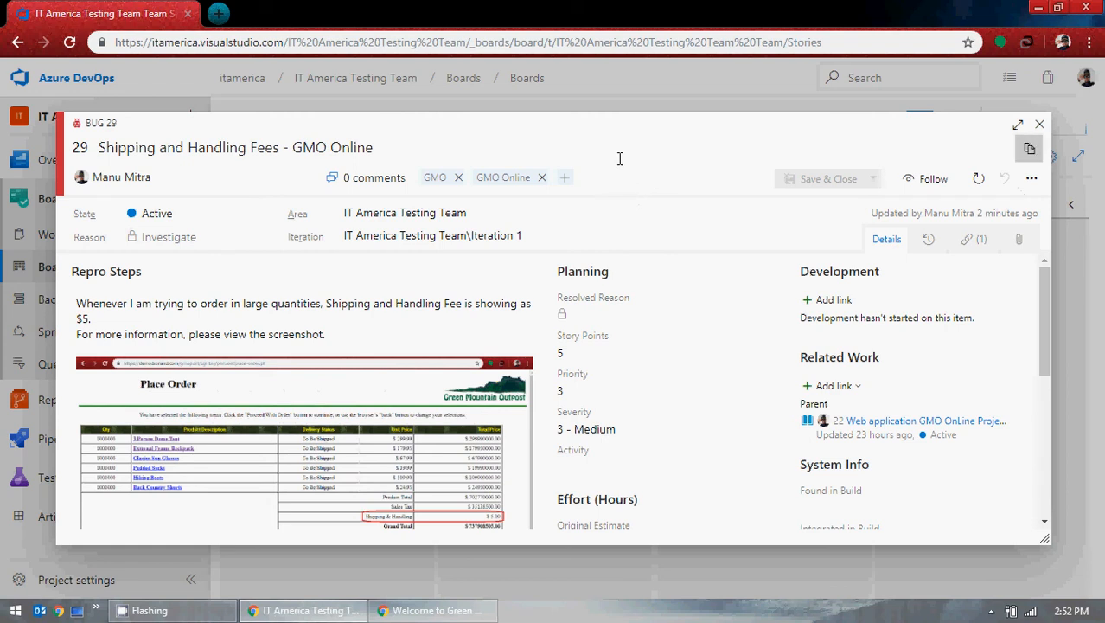
# - Switch to the Green Mountain Outpost site to view its OnLine Catalog, and return to Azure DevOps to close the bug
pyautogui.click(414, 612)
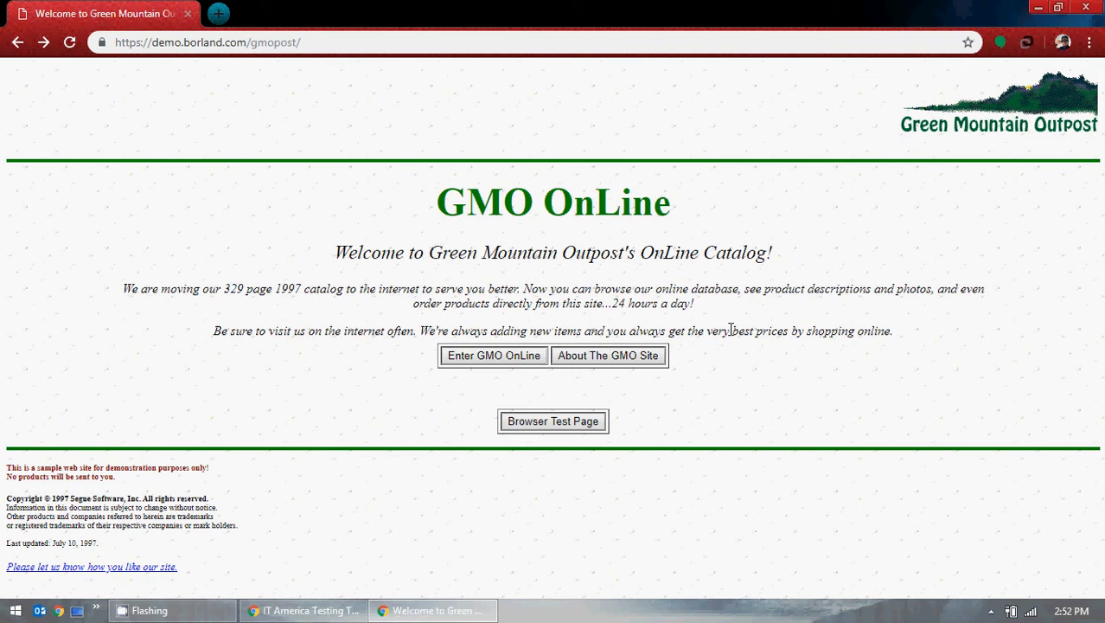
pyautogui.click(461, 361)
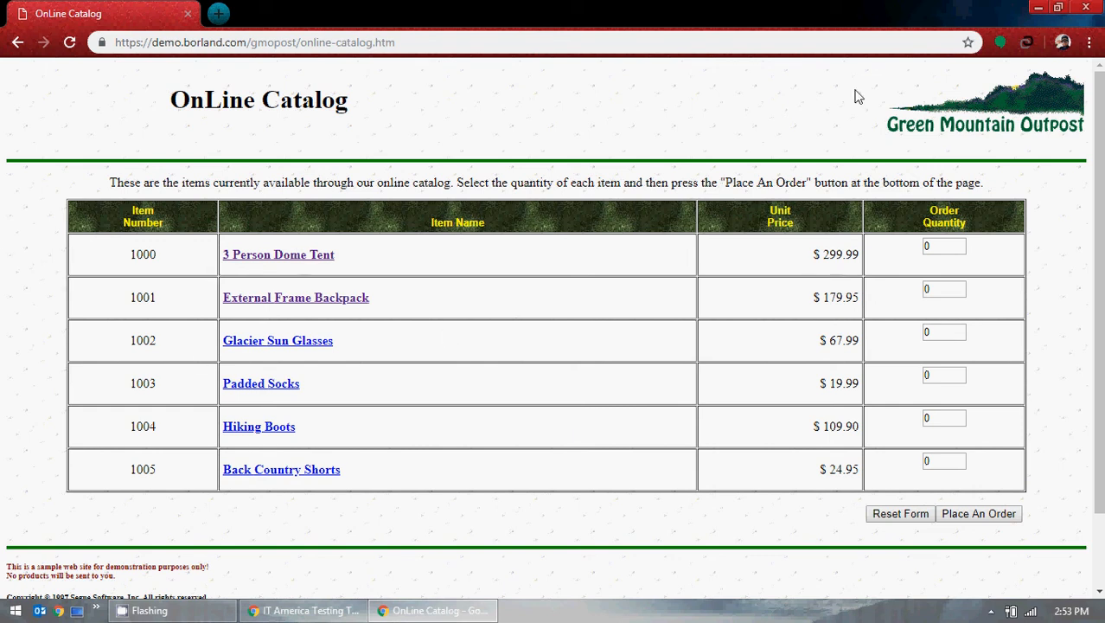
pyautogui.click(1038, 7)
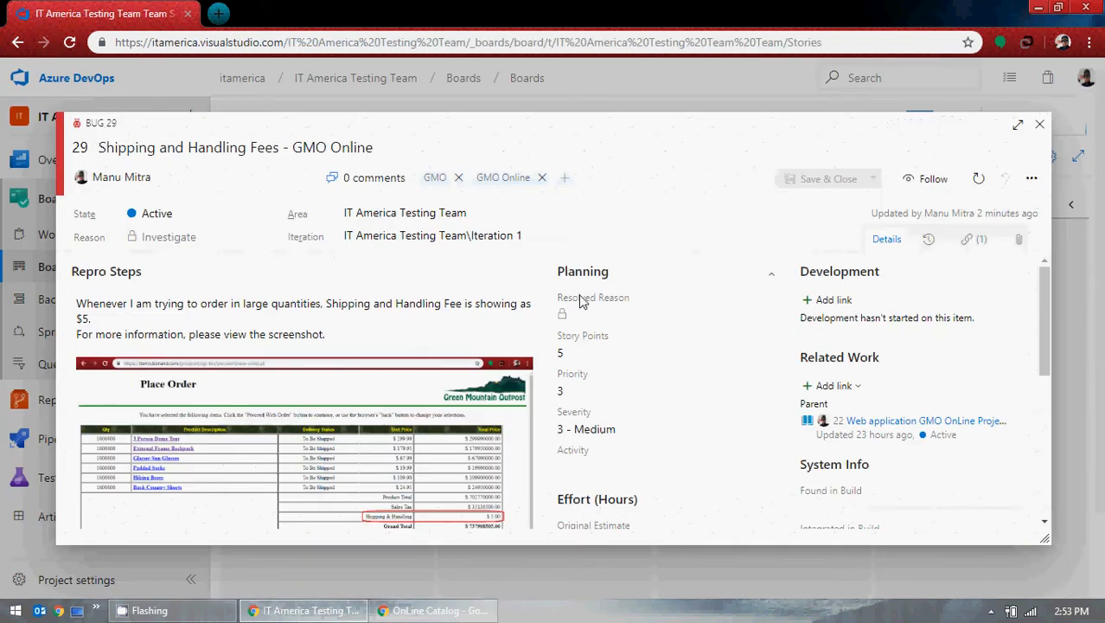
pyautogui.click(1039, 124)
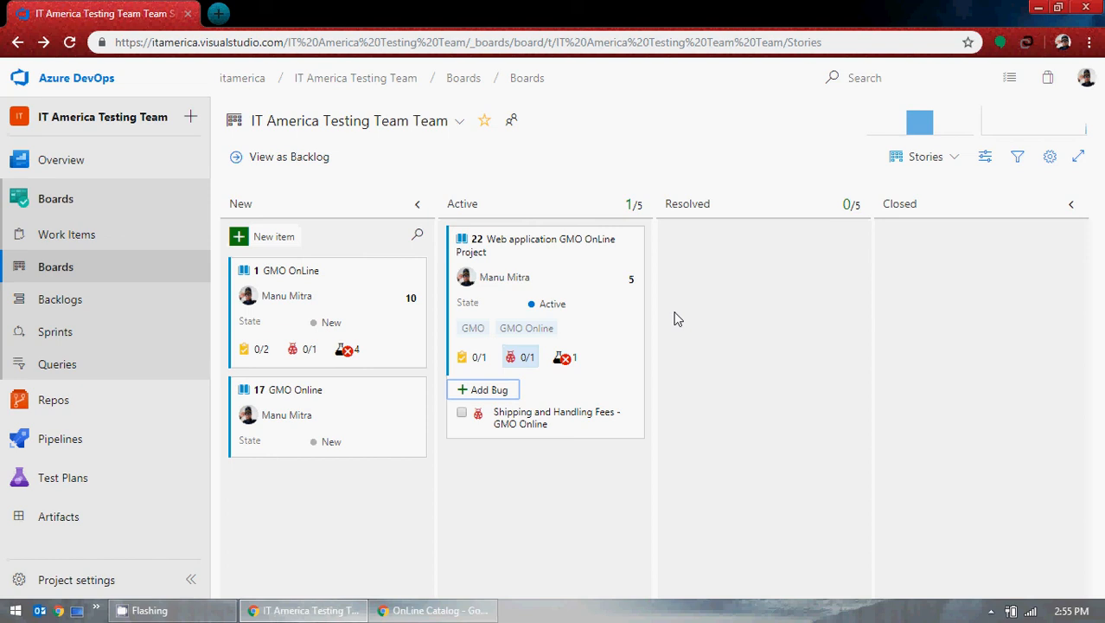
# - Open the Google search page in a new browser window
pyautogui.click(65, 611)
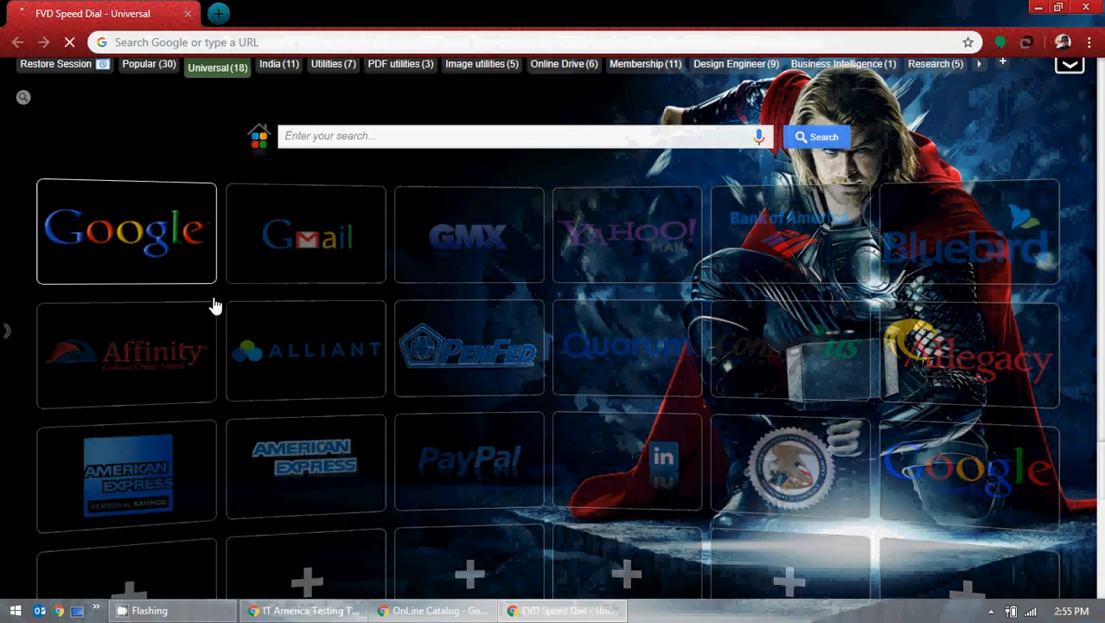
pyautogui.click(214, 299)
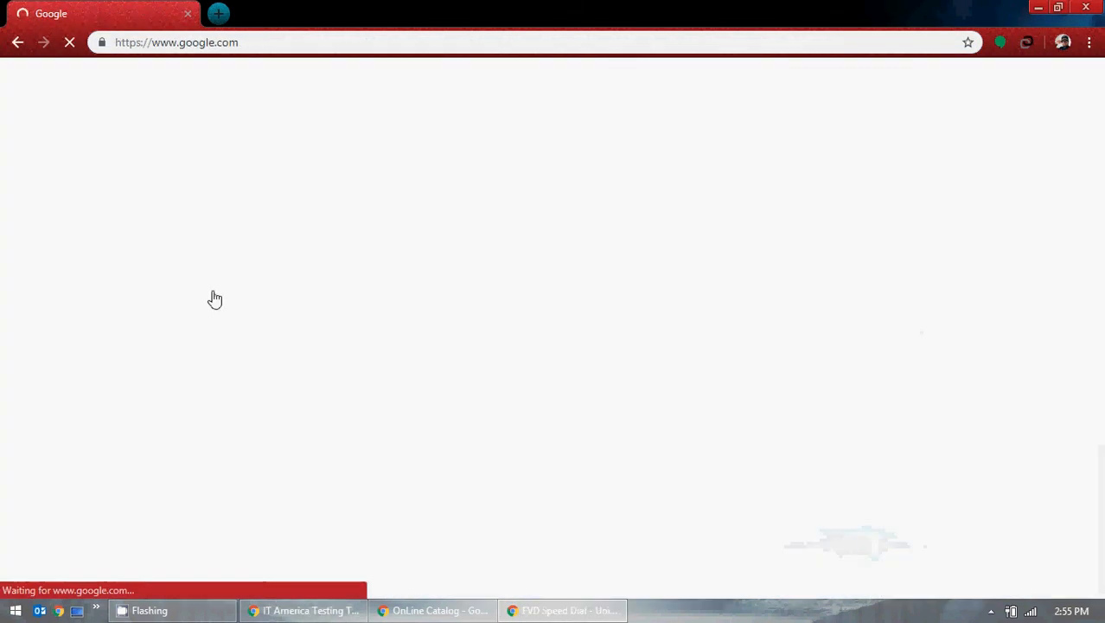
pyautogui.write('agi')
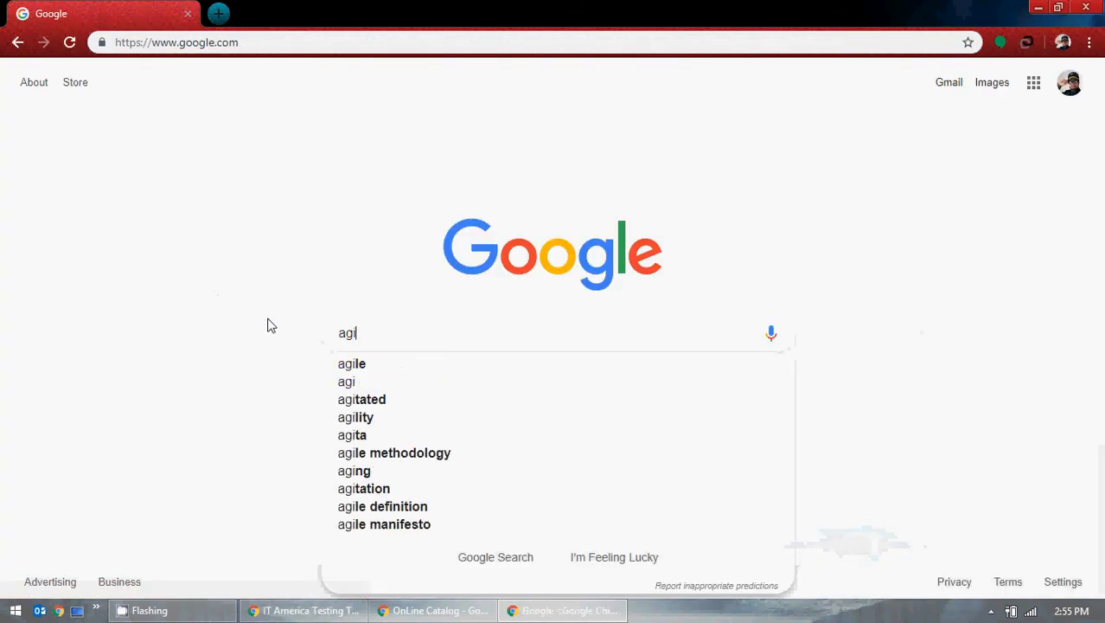
pyautogui.write('le')
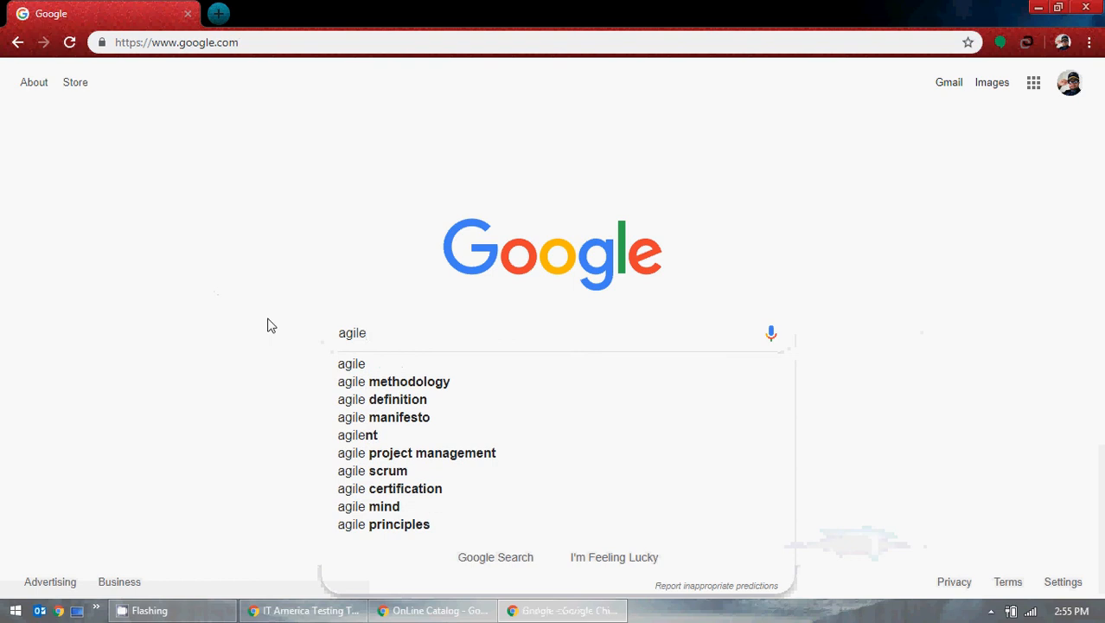
pyautogui.press('BackSpace')
pyautogui.press('BackSpace')
pyautogui.press('BackSpace')
pyautogui.press('BackSpace')
pyautogui.press('BackSpace')
# - Search Google for "scrum wiki" and open the Wikipedia article on Scrum (software development)
pyautogui.write('s')
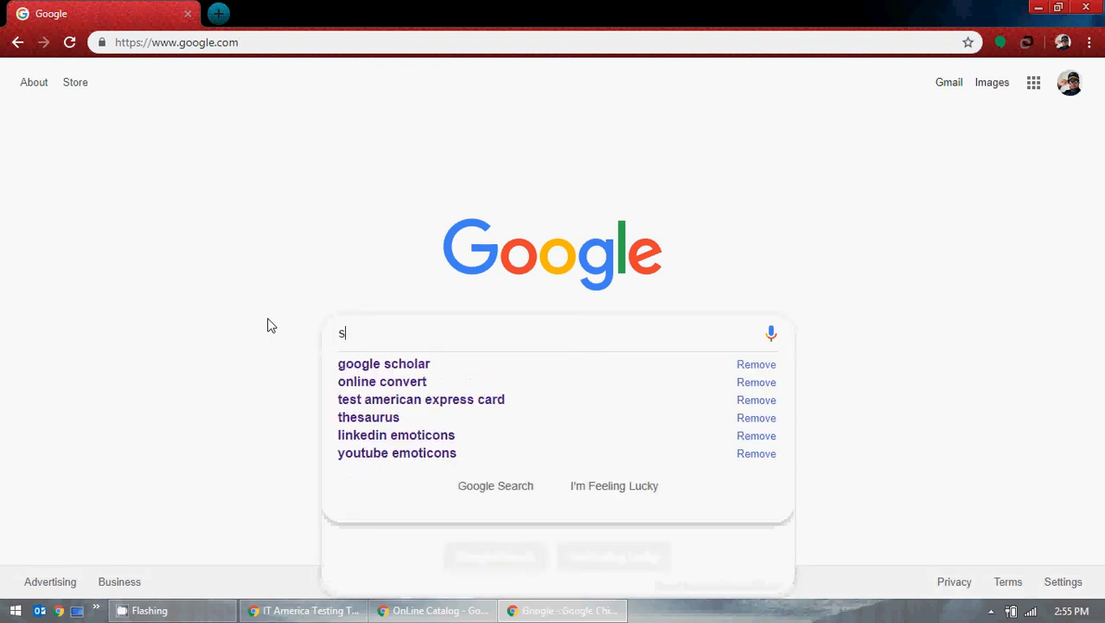
pyautogui.write('cru')
pyautogui.press('Down')
pyautogui.press('Return')
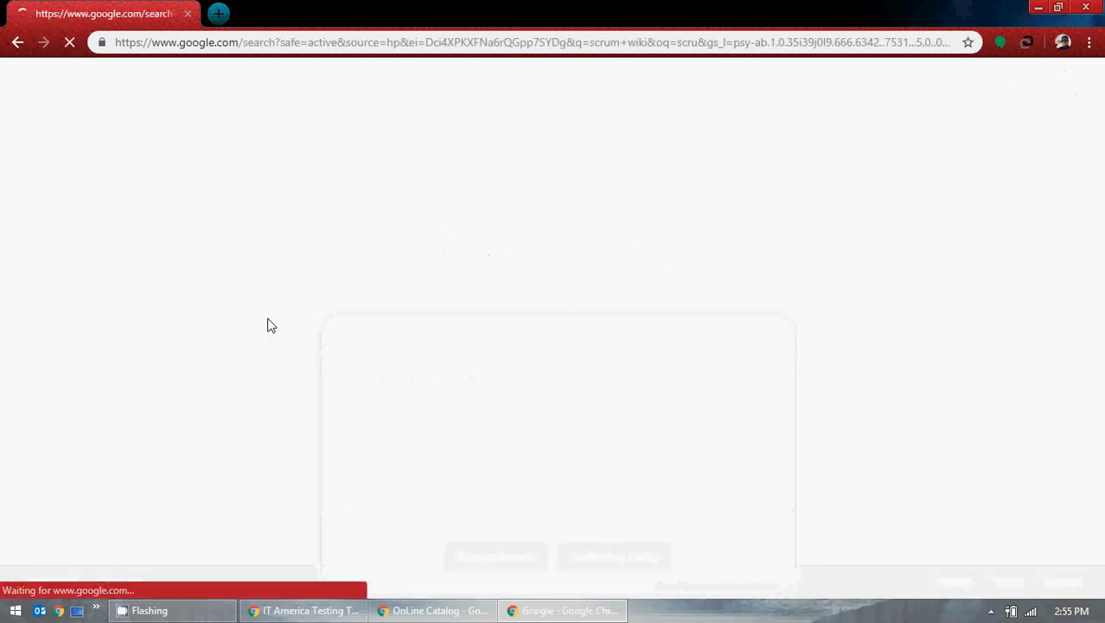
pyautogui.click(339, 216)
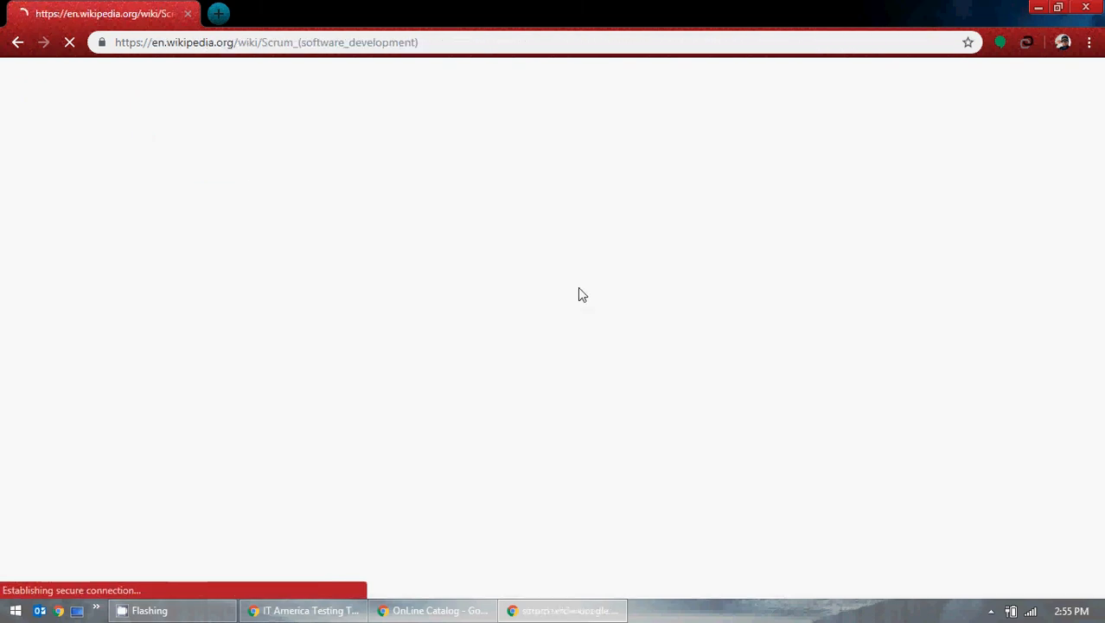
# - Skim the Wikipedia Scrum article from its contents and roles through workflow, artifacts, values, adaptations and certification, returning to the Workflow section
pyautogui.scroll(-4, 577, 296)
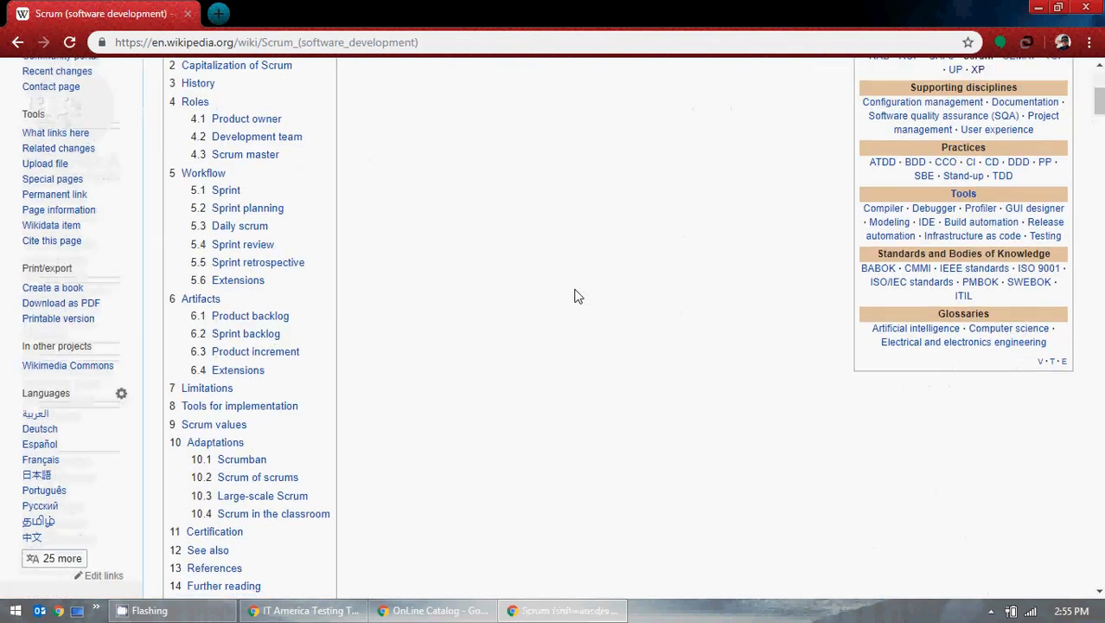
pyautogui.scroll(-20, 578, 296)
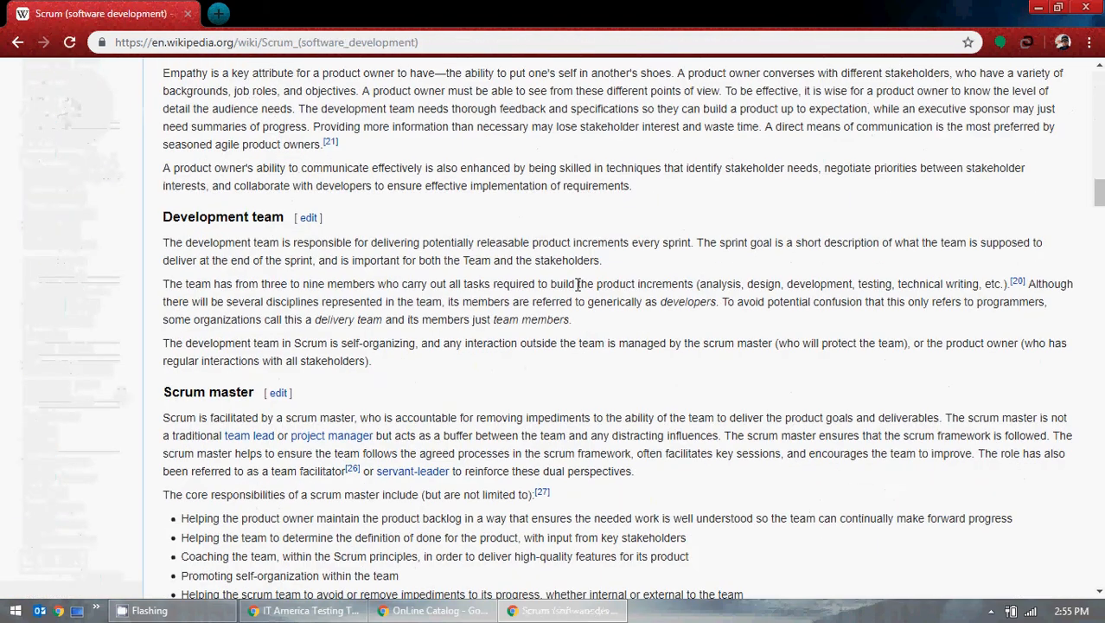
pyautogui.scroll(-15, 578, 286)
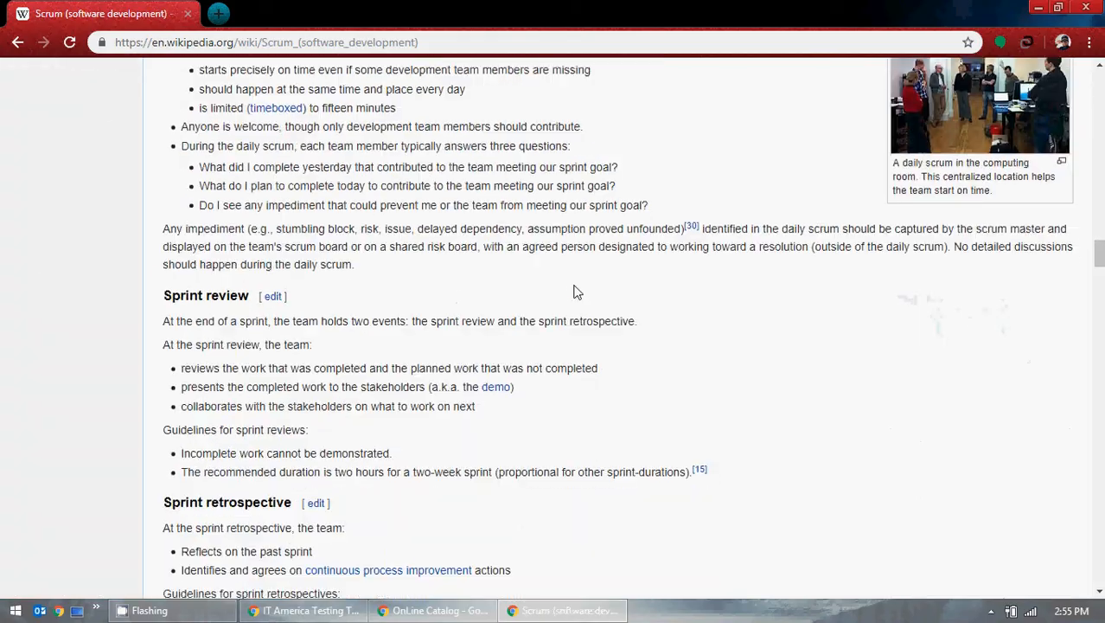
pyautogui.scroll(-15, 577, 292)
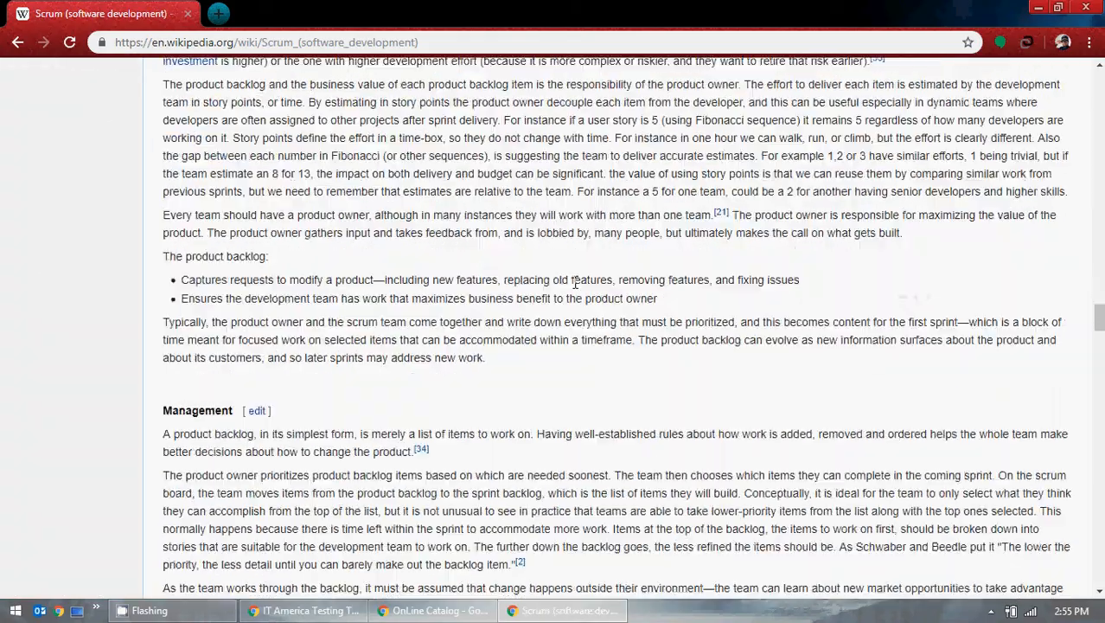
pyautogui.scroll(-15, 575, 284)
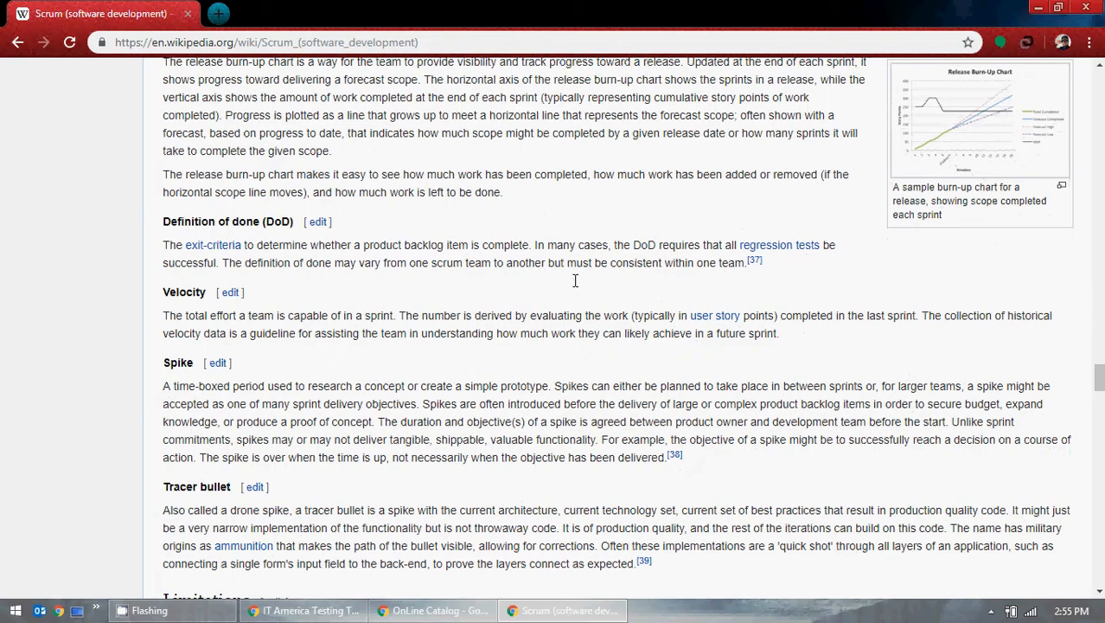
pyautogui.scroll(-15, 575, 280)
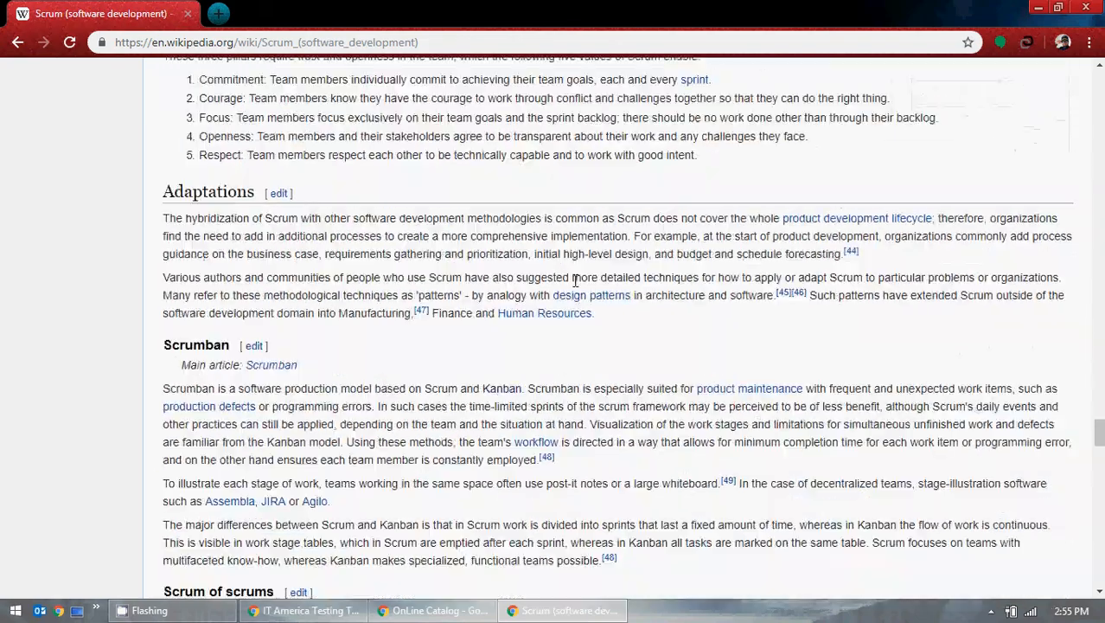
pyautogui.scroll(3, 575, 280)
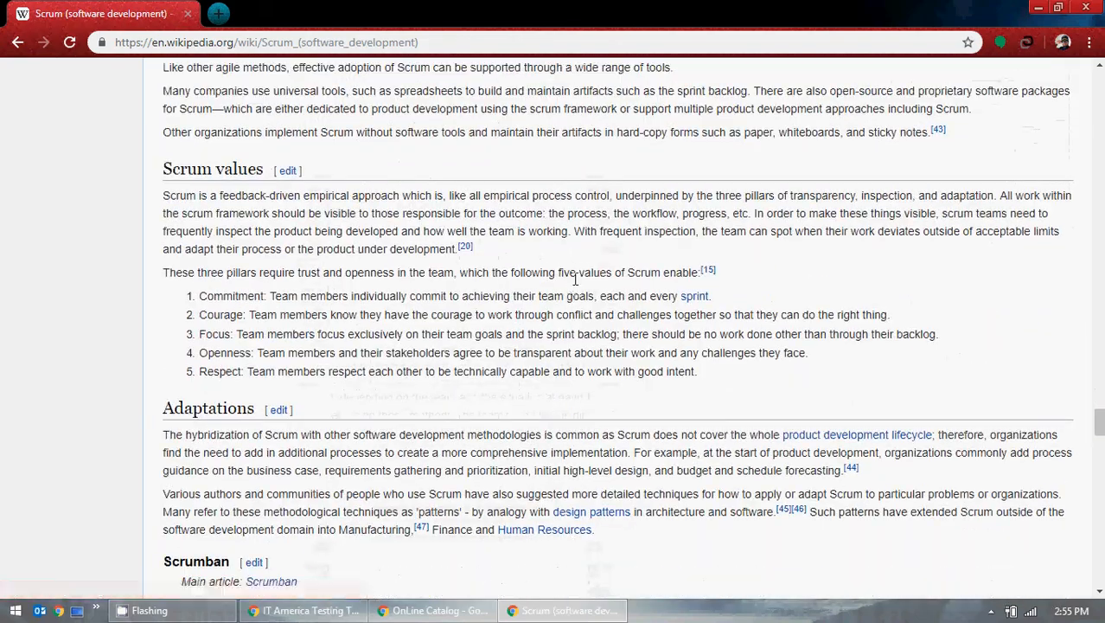
pyautogui.scroll(-15, 576, 280)
pyautogui.scroll(-5, 575, 278)
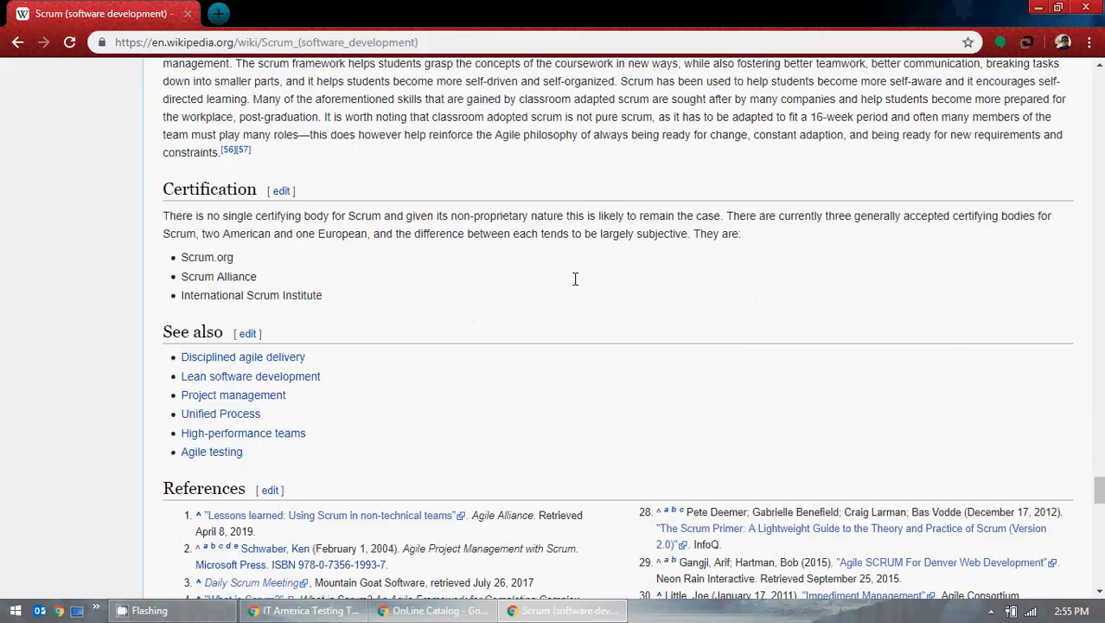
pyautogui.scroll(15, 575, 278)
pyautogui.scroll(20, 570, 270)
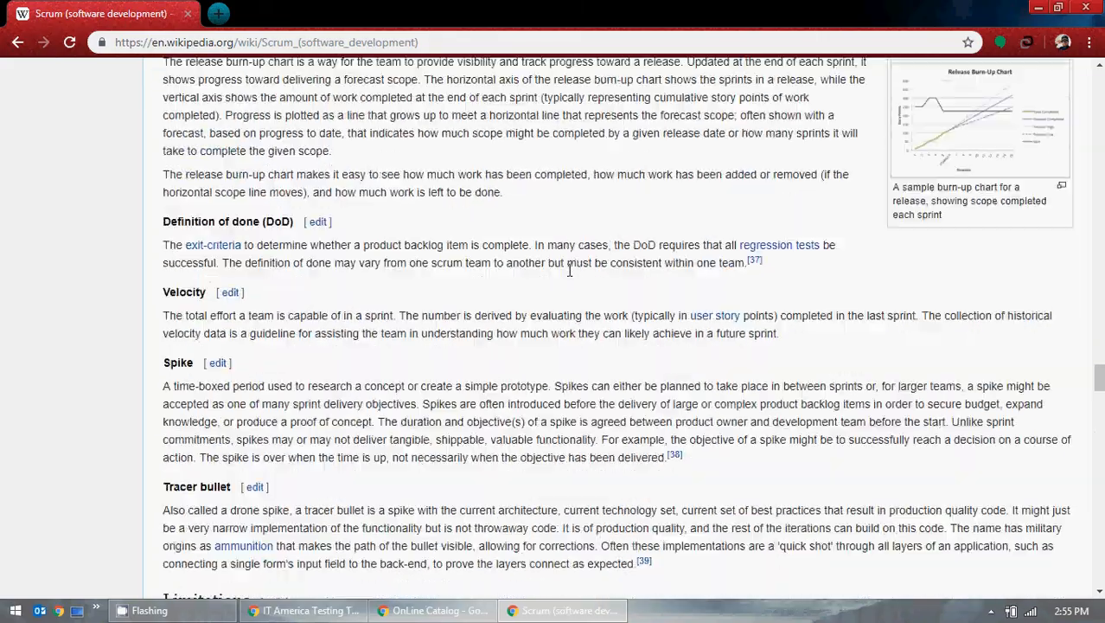
pyautogui.scroll(15, 569, 271)
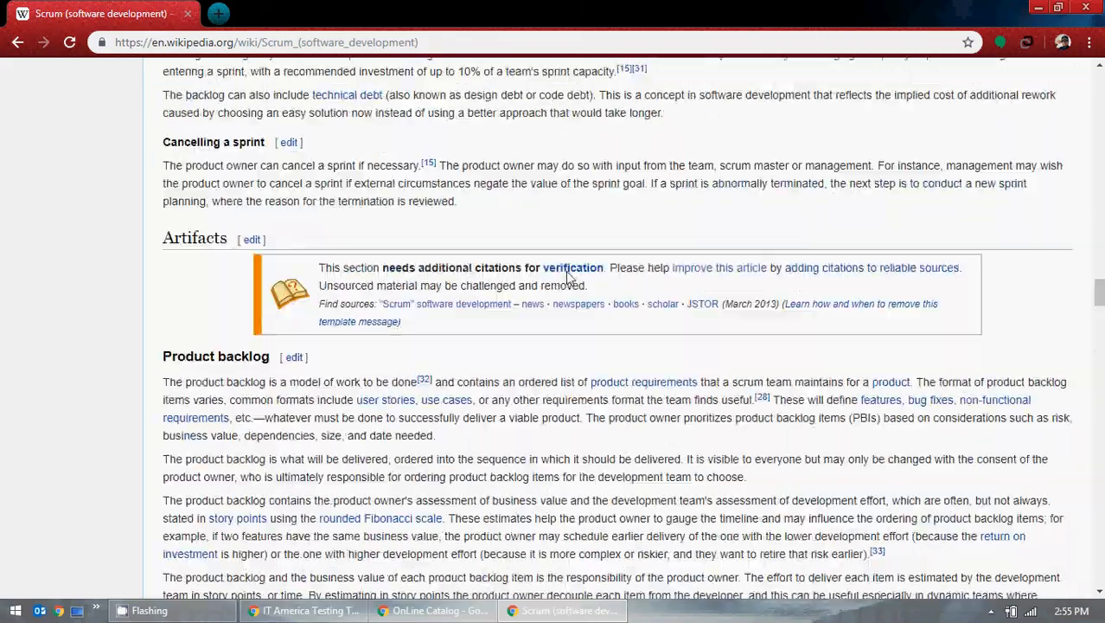
pyautogui.scroll(10, 566, 277)
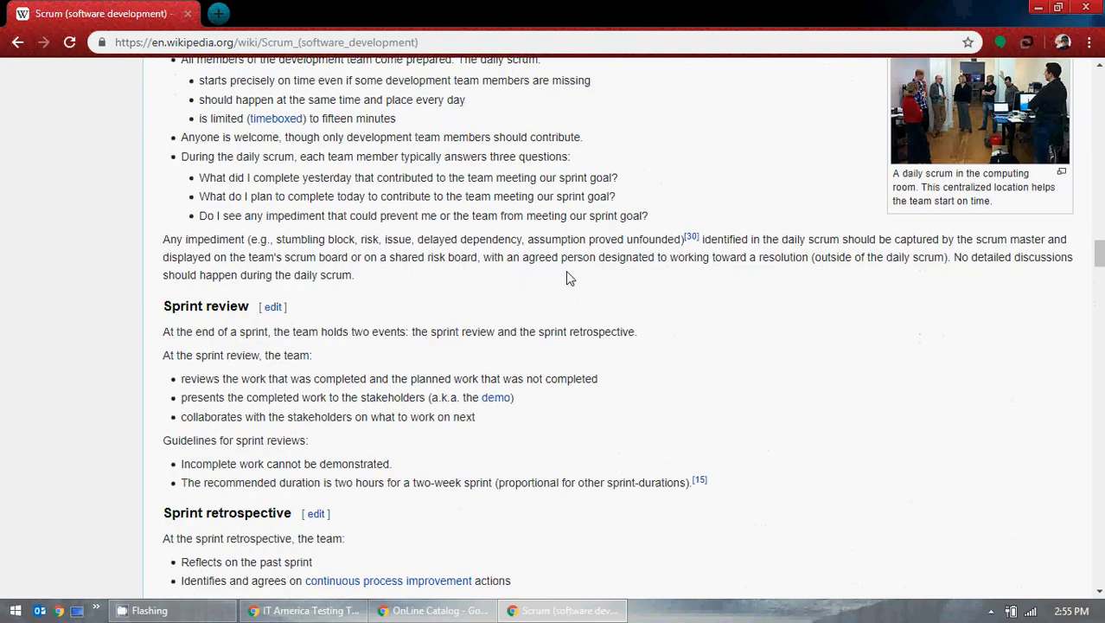
pyautogui.scroll(10, 568, 277)
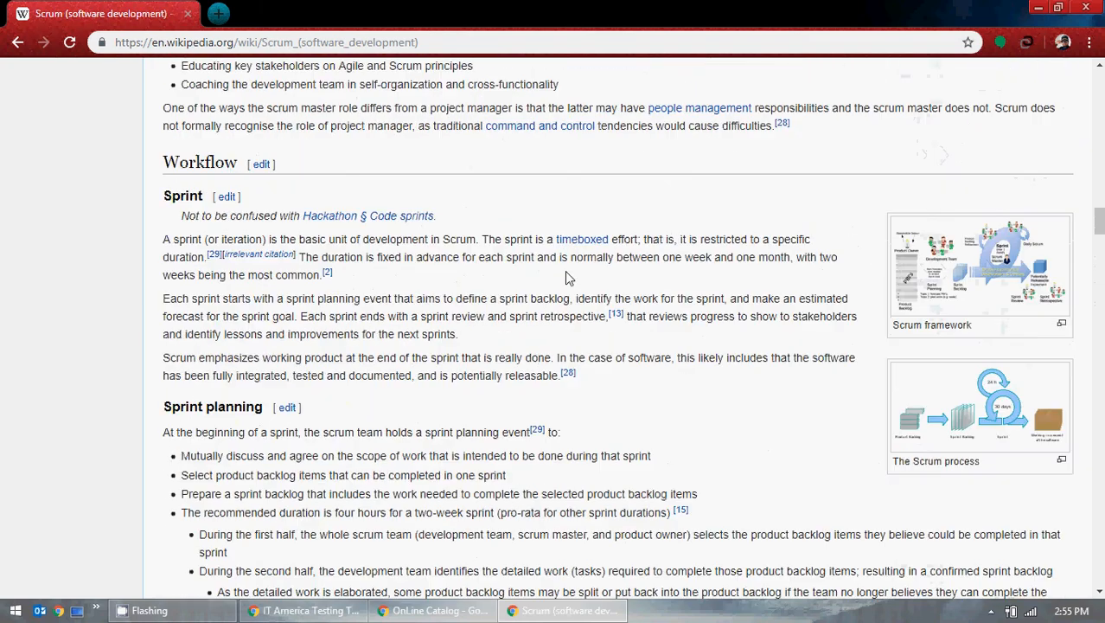
# - Highlight the Scrum master responsibility about avoiding or removing impediments, and close the Wikipedia window to return to the Azure DevOps board
pyautogui.scroll(-1, 536, 303)
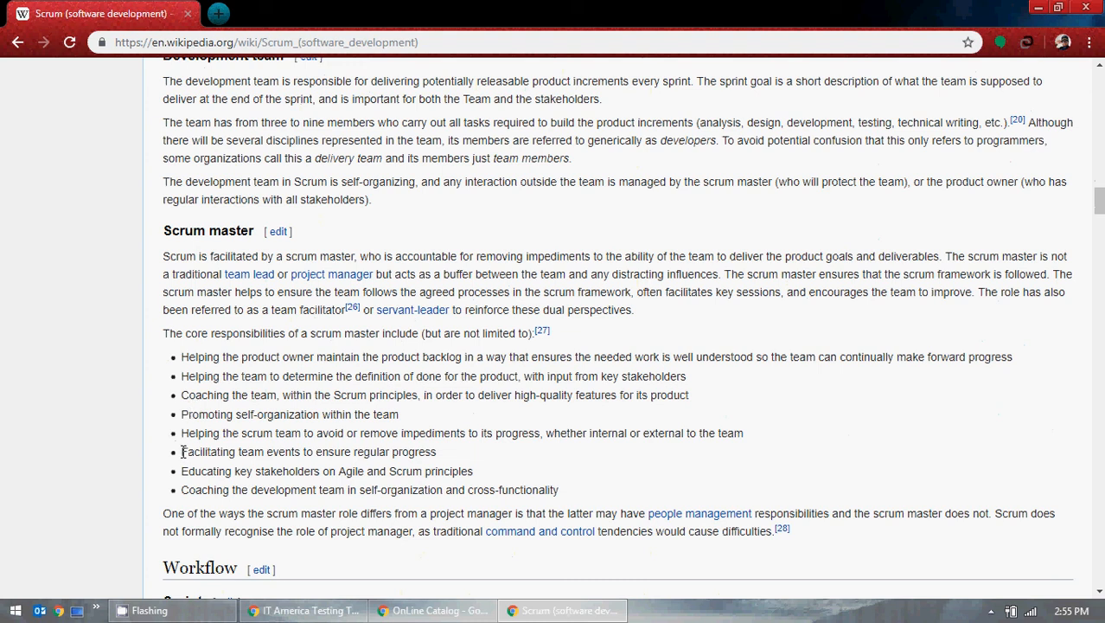
pyautogui.moveTo(181, 432); pyautogui.dragTo(748, 441)
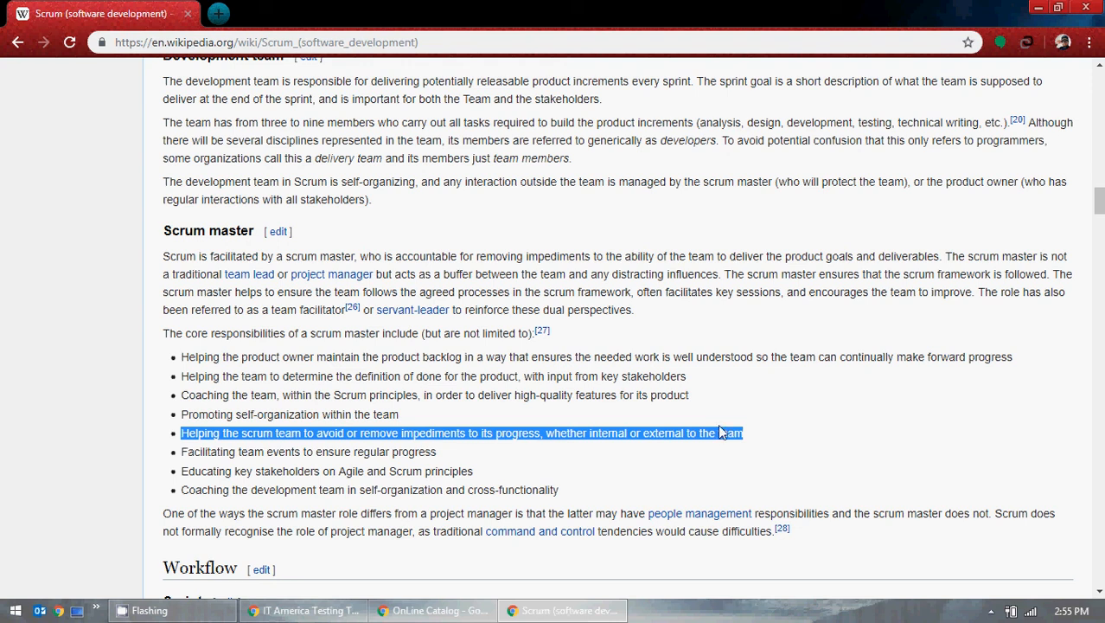
pyautogui.click(774, 408)
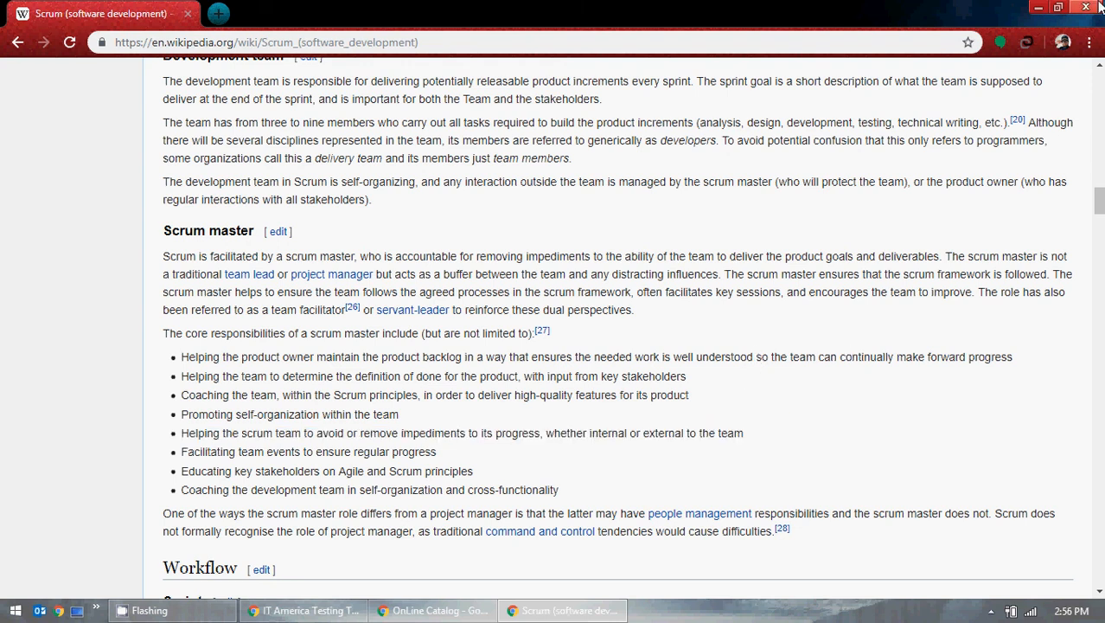
pyautogui.click(1095, 7)
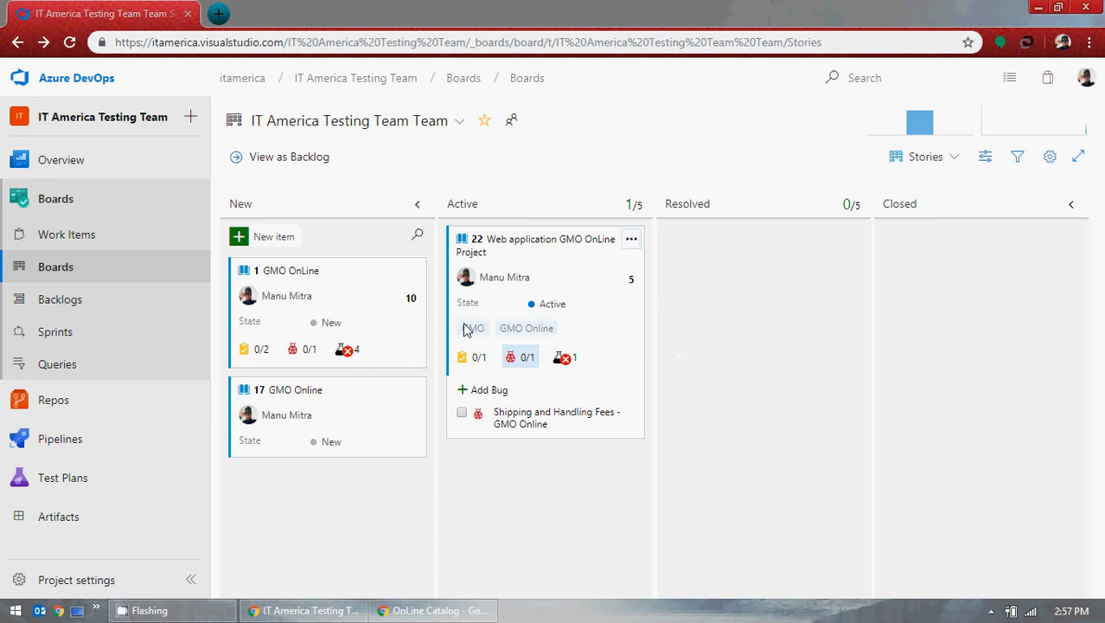
pyautogui.moveTo(554, 357)
pyautogui.click(991, 611)
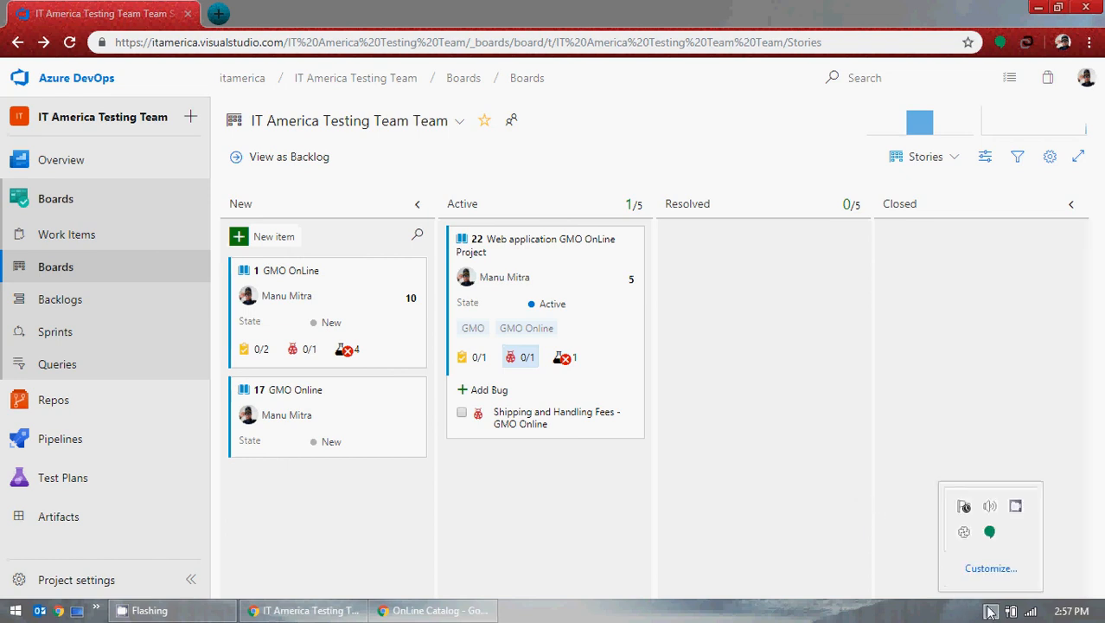